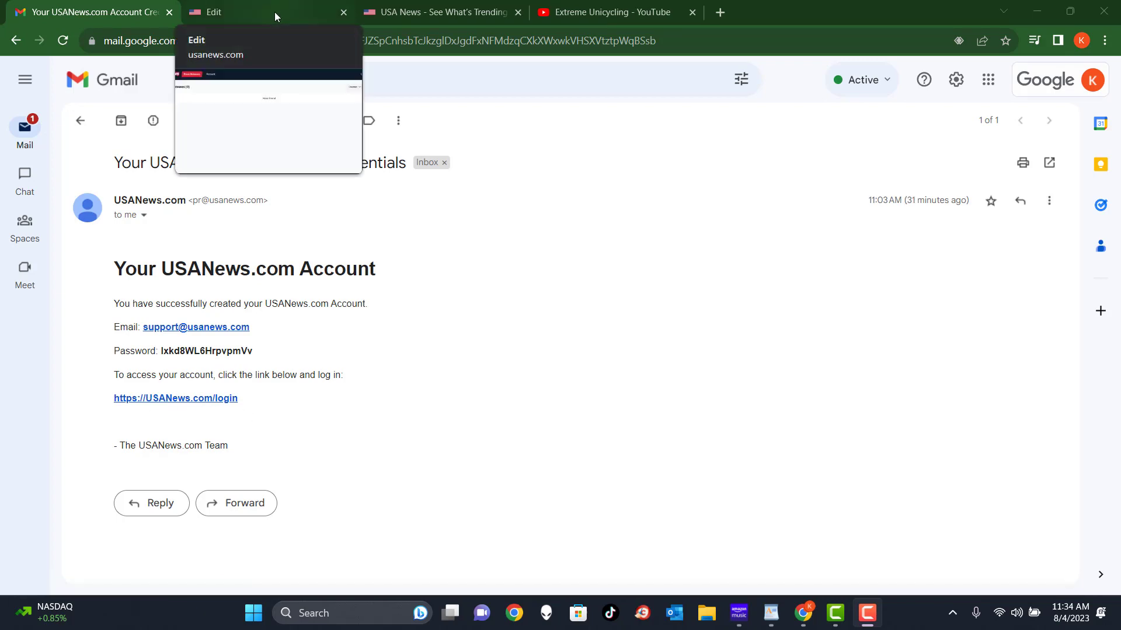
# Close the USA News homepage and go to the account's My Press Releases page.
pyautogui.click(404, 15)
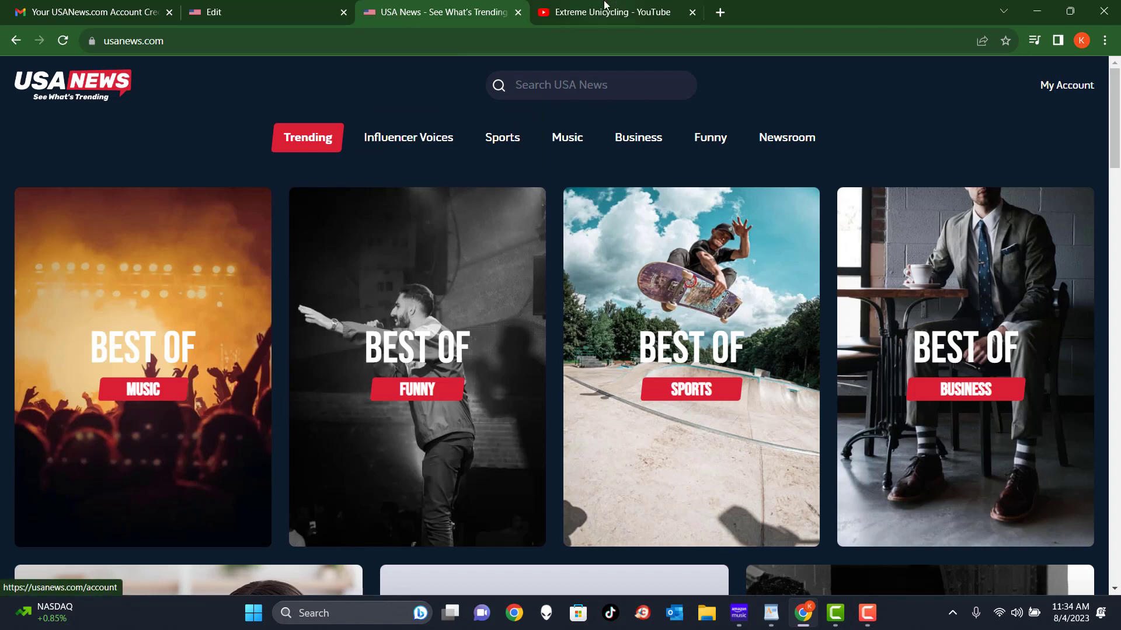
pyautogui.click(518, 12)
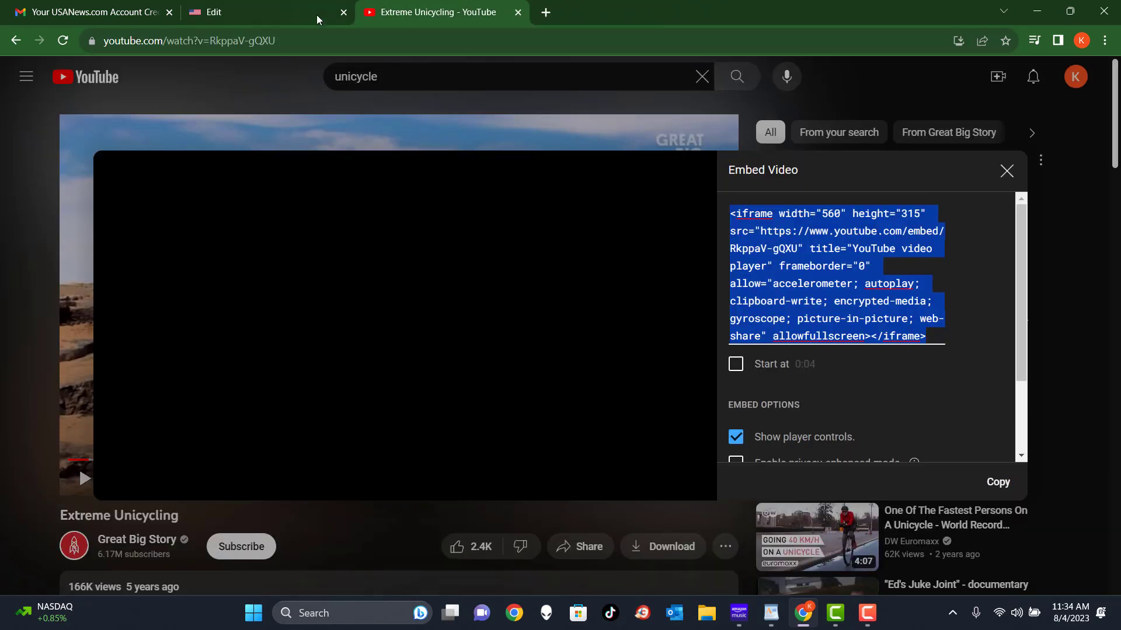
pyautogui.click(316, 15)
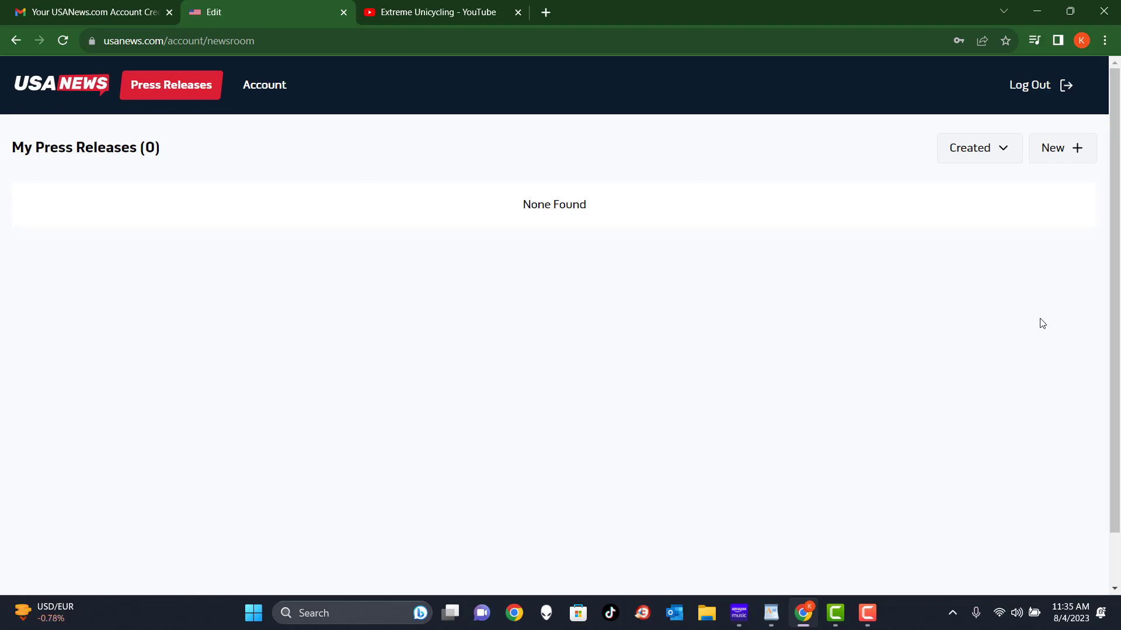
# Start a new press release with the type set to New Press Release, ready for entering the news text.
pyautogui.click(1063, 149)
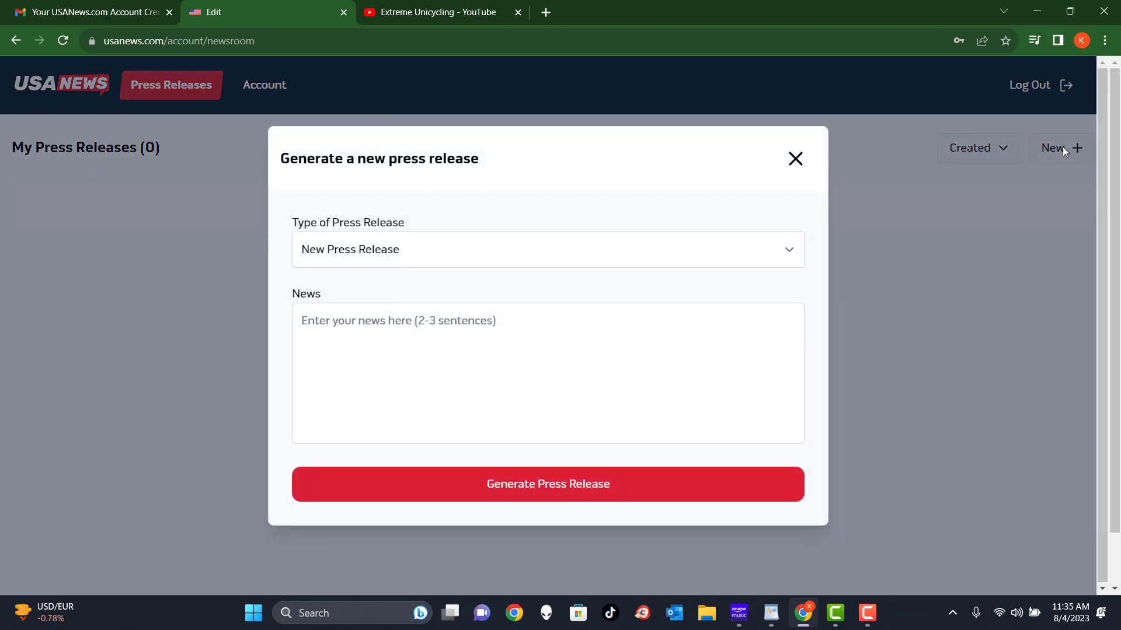
pyautogui.click(788, 252)
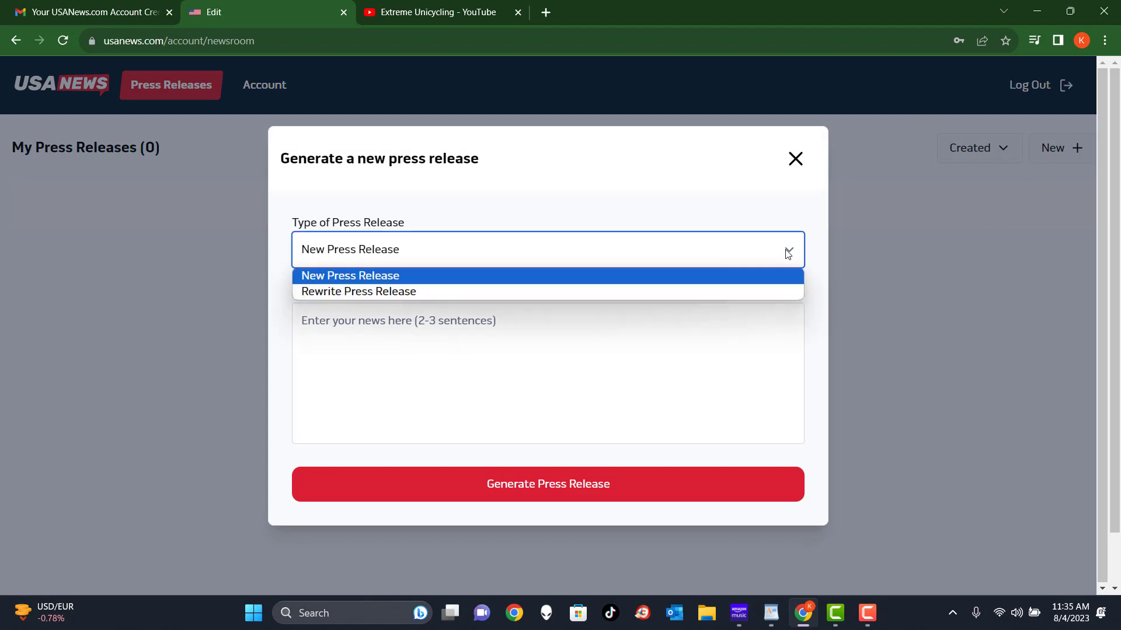
pyautogui.click(415, 282)
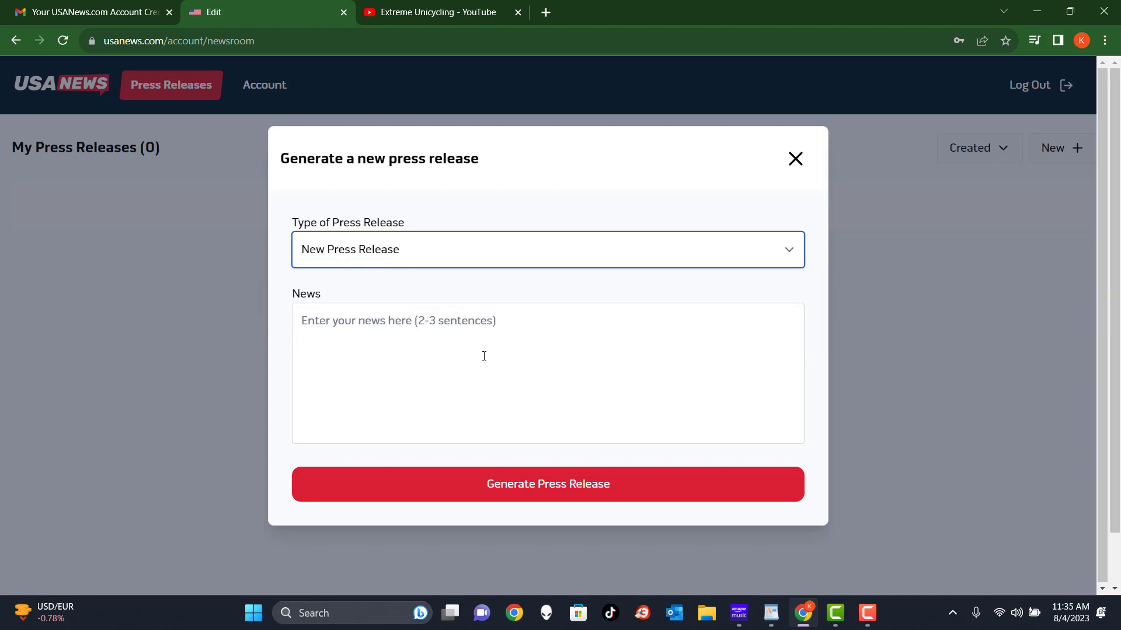
pyautogui.click(518, 332)
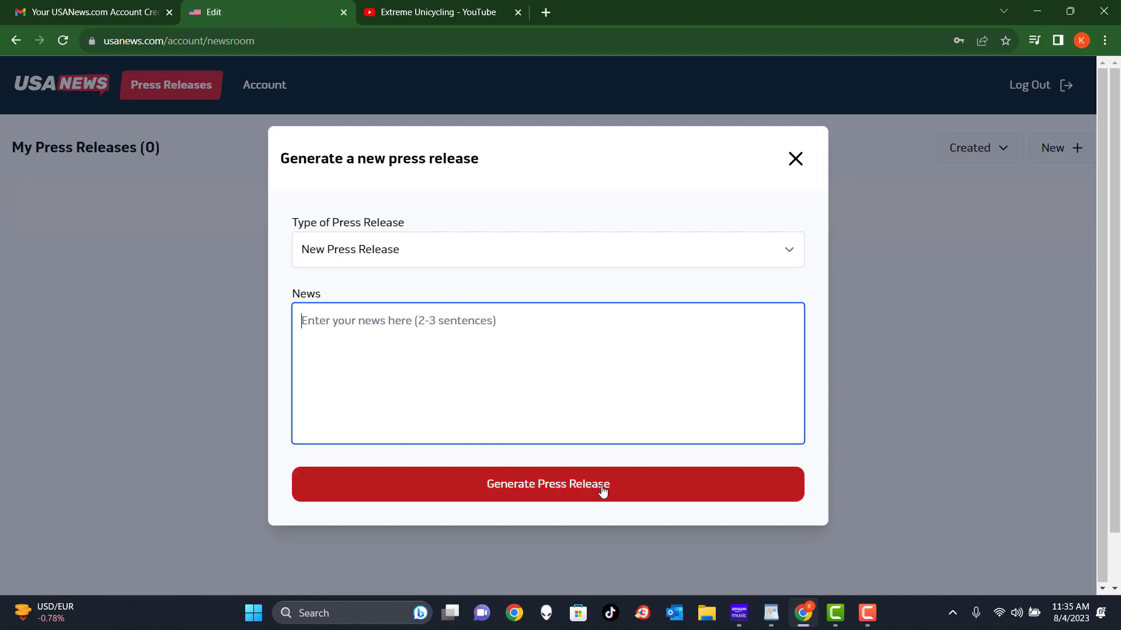
# Switch to the Unicycle document in WordPad and copy the entire Uni-Track announcement text.
pyautogui.click(771, 613)
pyautogui.click(615, 383)
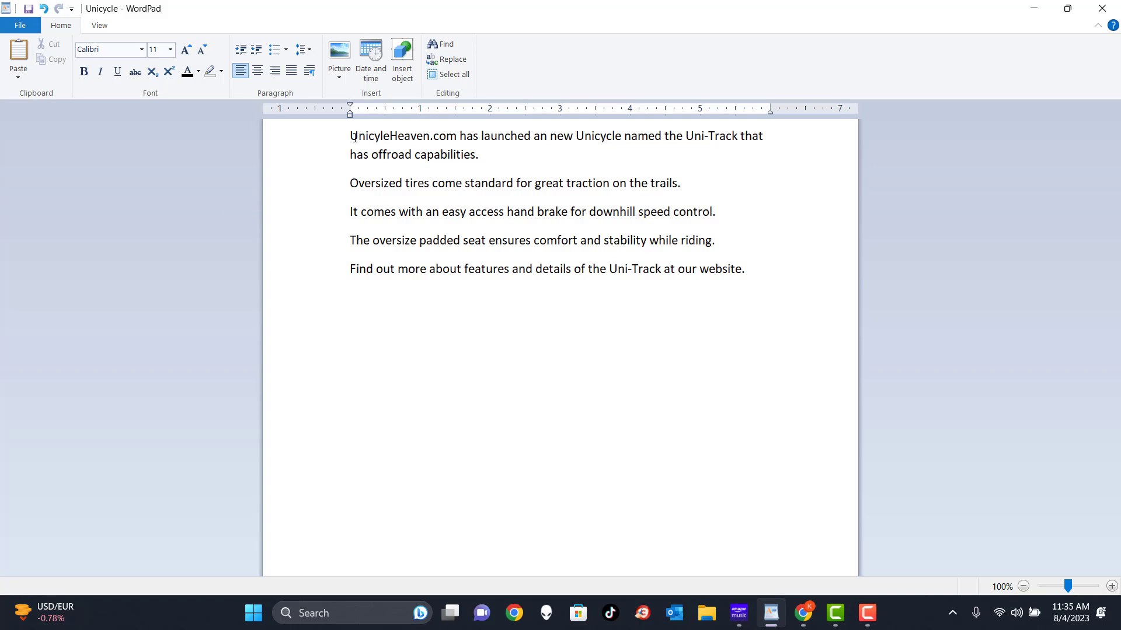
pyautogui.moveTo(352, 137); pyautogui.dragTo(766, 284)
pyautogui.click(766, 284)
pyautogui.moveTo(351, 136); pyautogui.dragTo(758, 271)
pyautogui.click(633, 342)
pyautogui.moveTo(751, 271); pyautogui.dragTo(340, 140)
pyautogui.hotkey('ctrl', 'c')
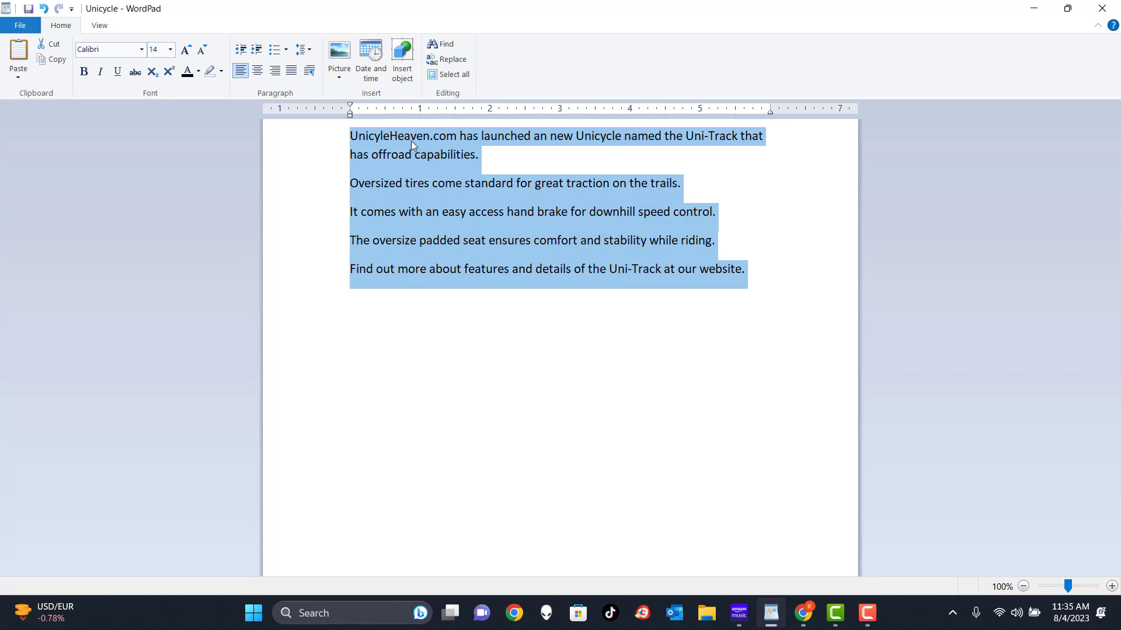
# Return to the press release form in Chrome, paste the announcement as the news text and generate the press release.
pyautogui.click(803, 613)
pyautogui.hotkey('ctrl', 'v')
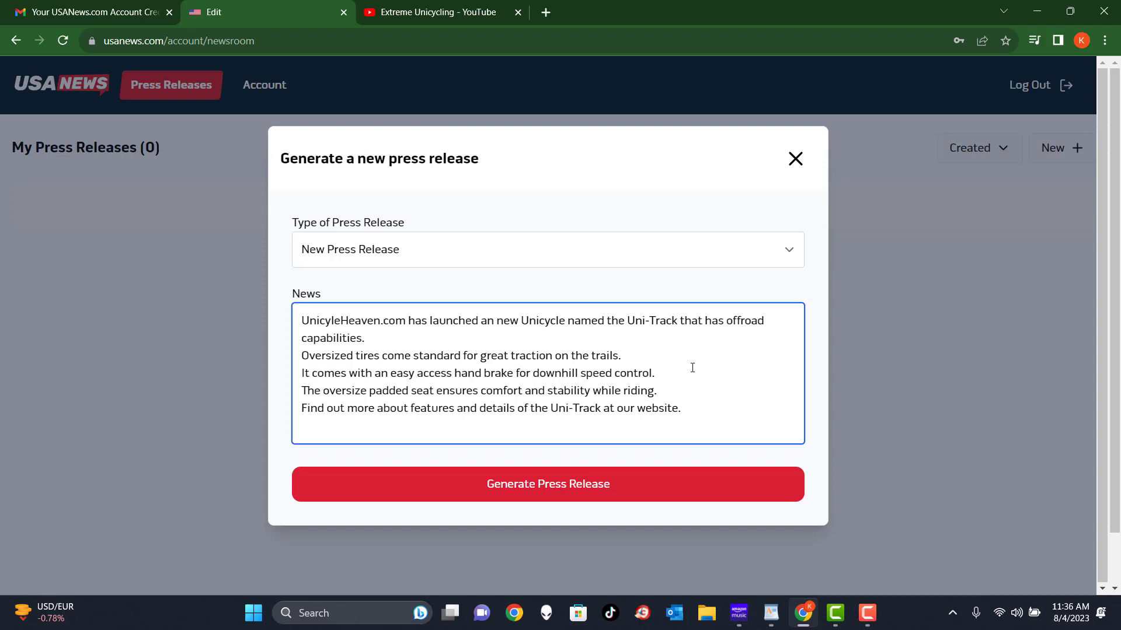
pyautogui.click(543, 485)
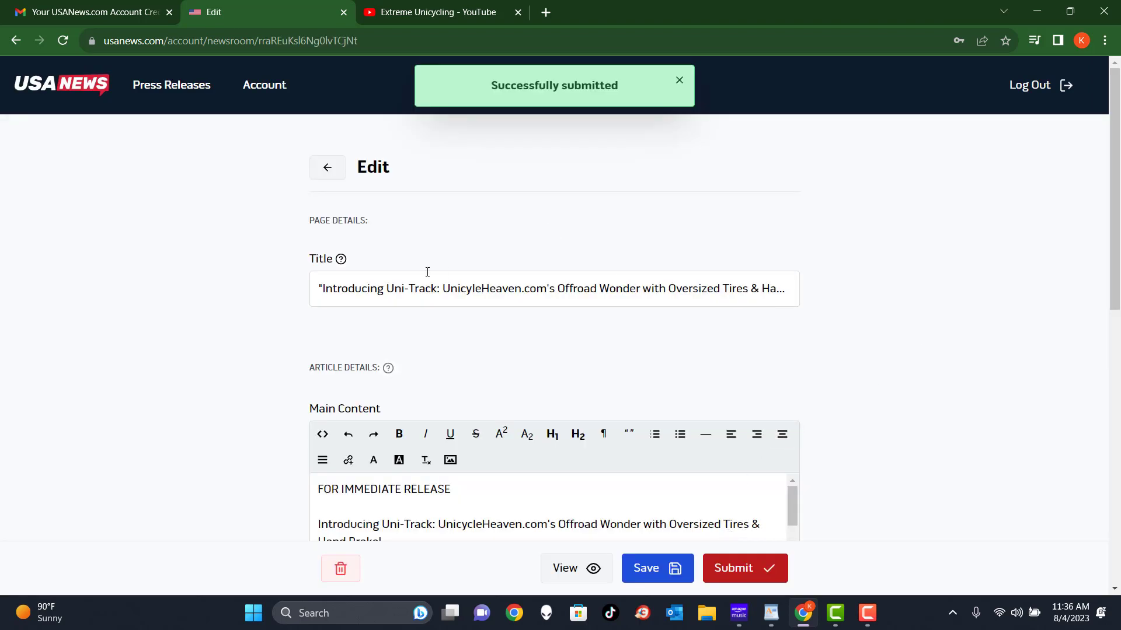
# Delete the word "Offroad" from the press release title and enter it again in the same place.
pyautogui.moveTo(322, 290); pyautogui.dragTo(950, 295)
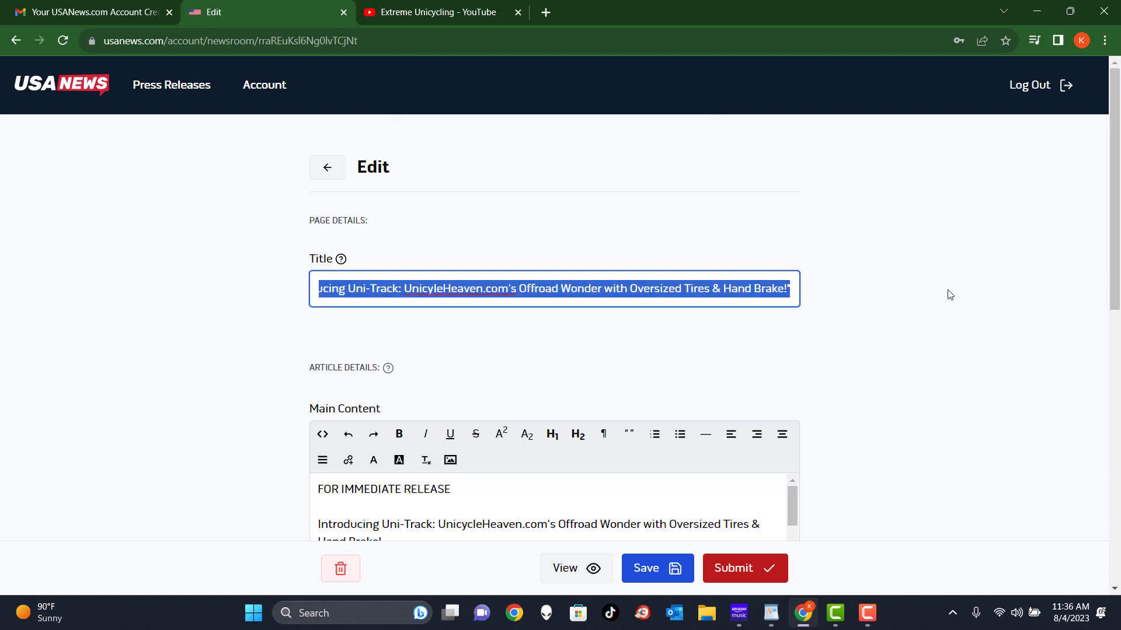
pyautogui.click(951, 295)
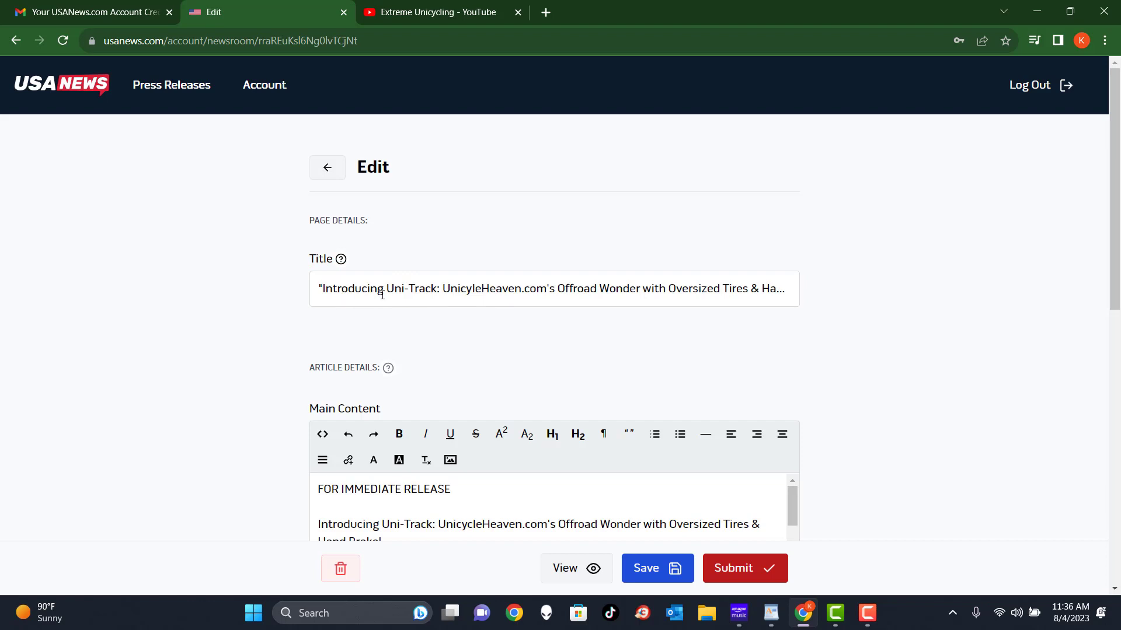
pyautogui.click(500, 291)
pyautogui.click(597, 291)
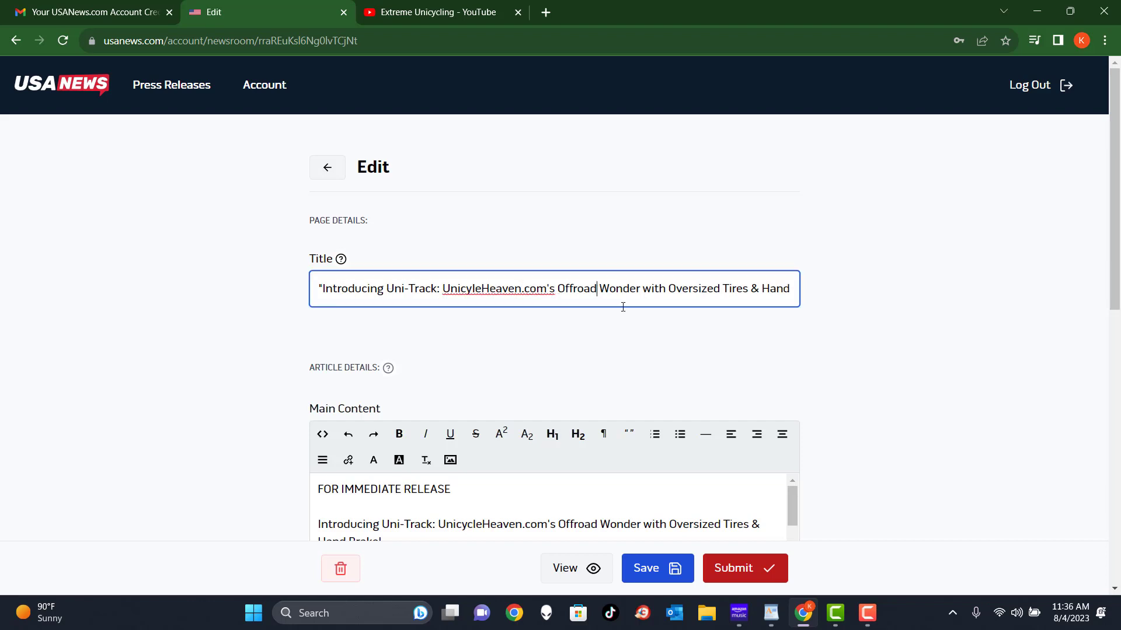
pyautogui.press('BackSpace')
pyautogui.press('BackSpace')
pyautogui.press('BackSpace')
pyautogui.press('BackSpace')
pyautogui.press('BackSpace')
pyautogui.press('BackSpace')
pyautogui.press('BackSpace')
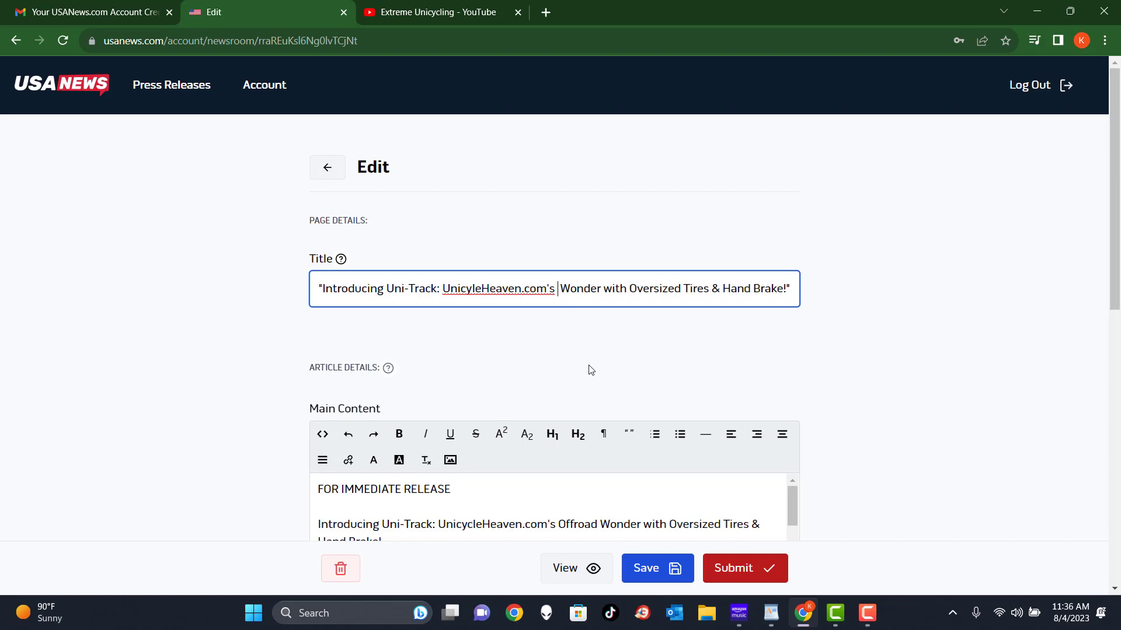
pyautogui.write('Offroad')
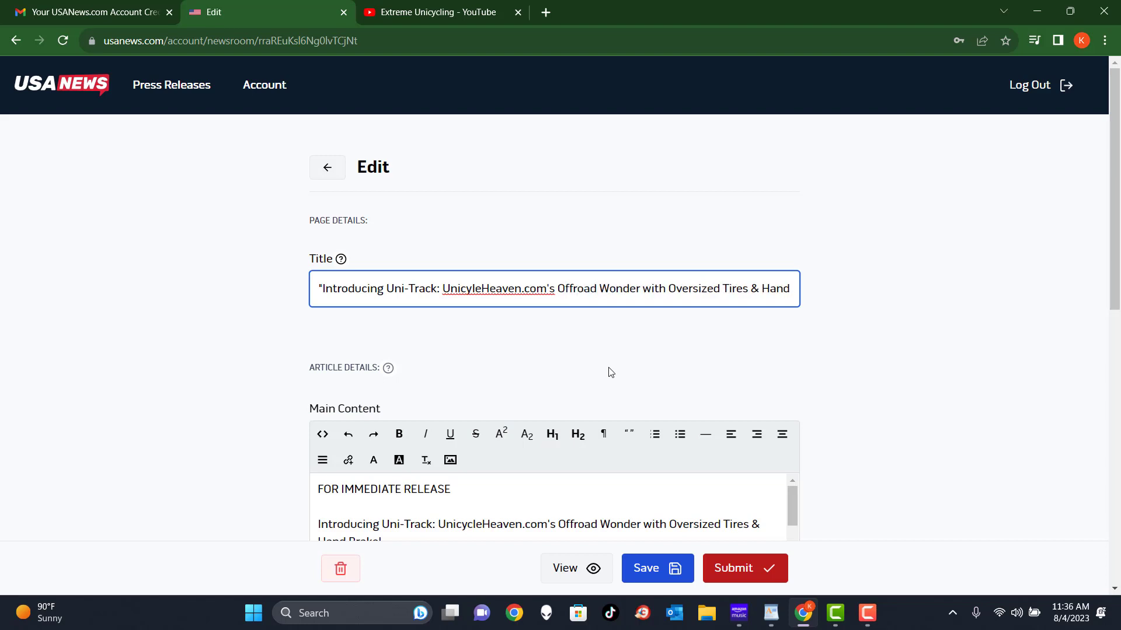
# Review the generated main content from the FOR IMMEDIATE RELEASE line through to the closing company description.
pyautogui.scroll(-6, 610, 372)
pyautogui.scroll(6, 700, 392)
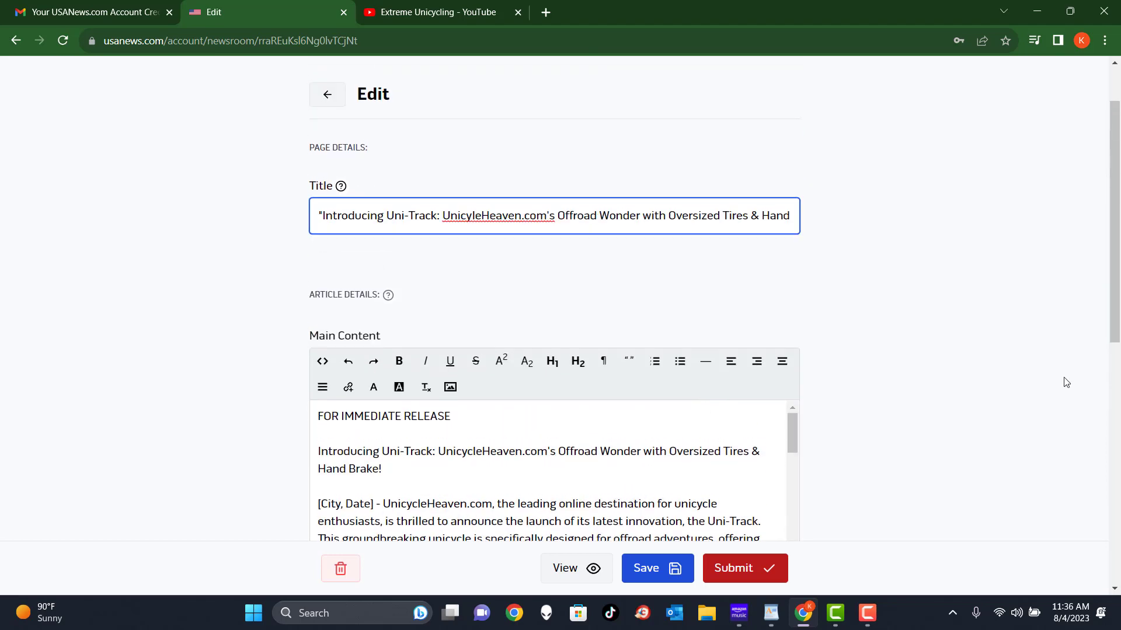
pyautogui.scroll(-4, 1063, 379)
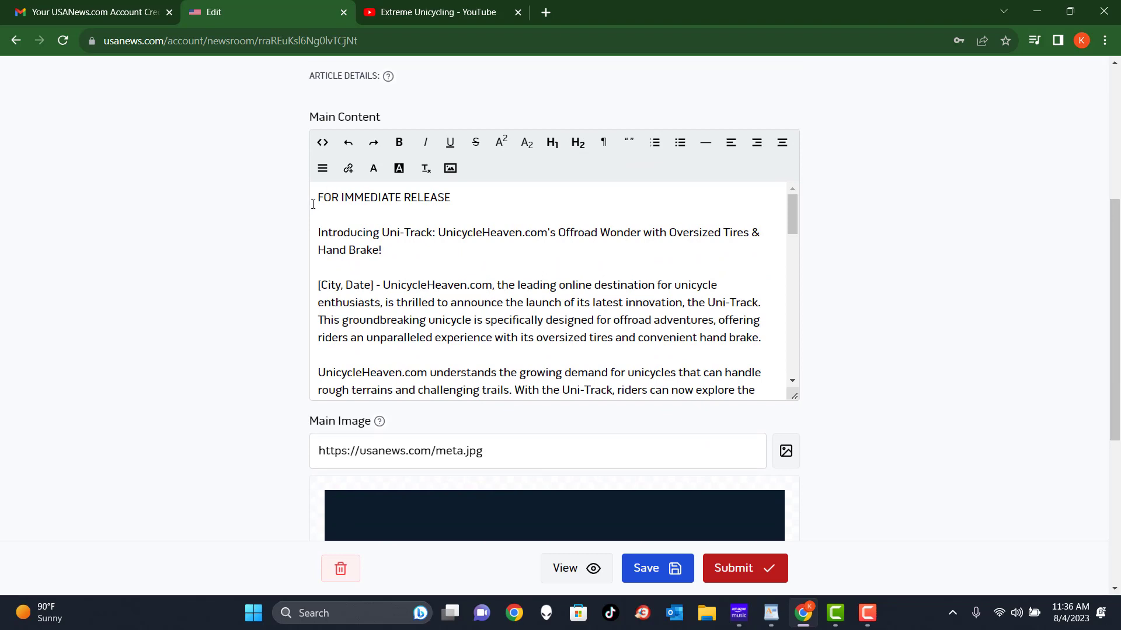
pyautogui.moveTo(312, 201); pyautogui.dragTo(675, 383)
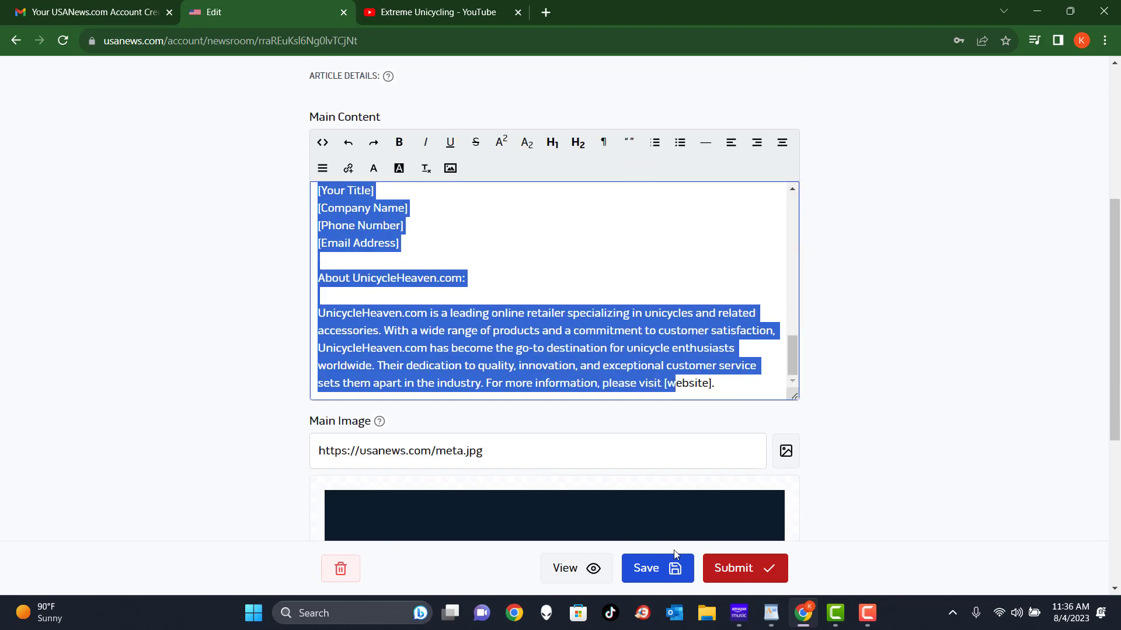
pyautogui.click(555, 258)
pyautogui.moveTo(791, 346); pyautogui.dragTo(785, 201)
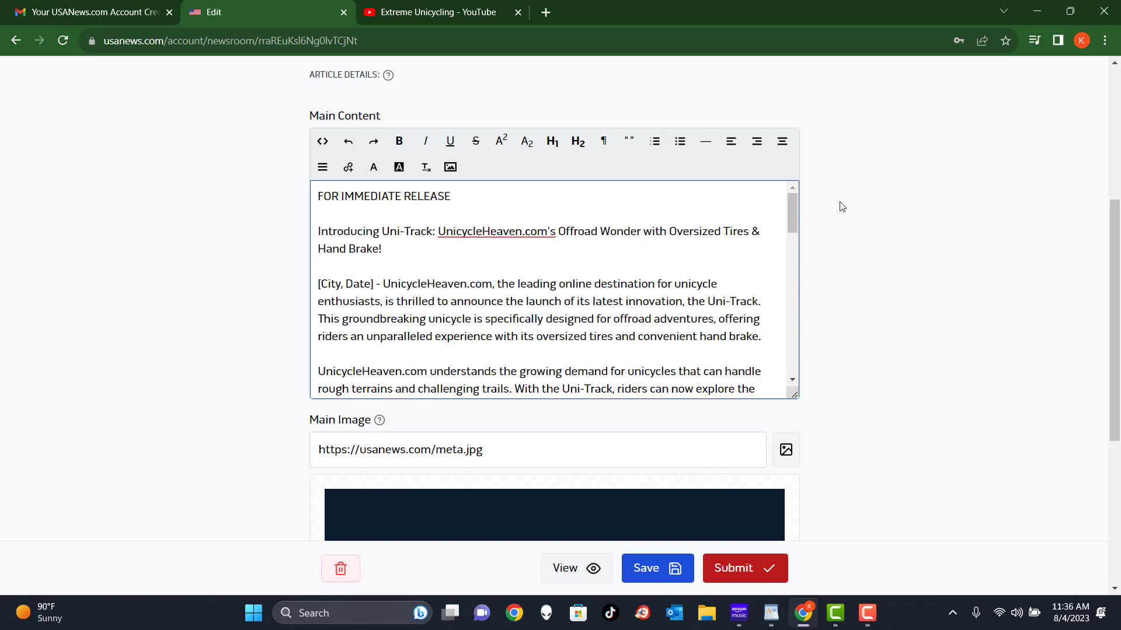
pyautogui.scroll(-5, 965, 352)
pyautogui.scroll(5, 948, 347)
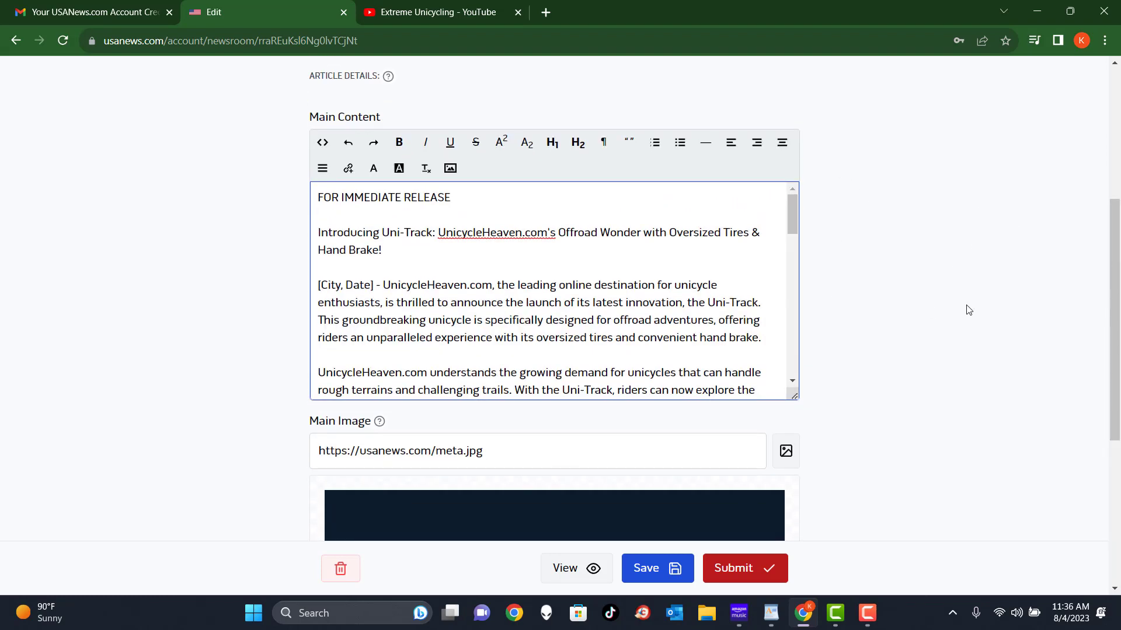
pyautogui.scroll(-10, 560, 280)
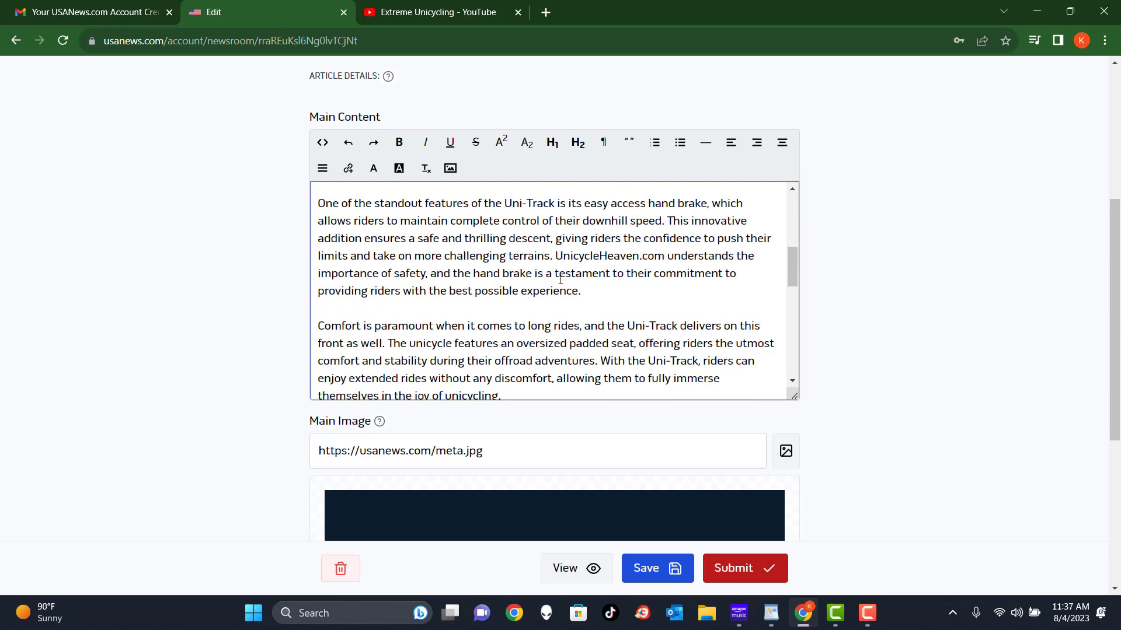
pyautogui.scroll(10, 569, 295)
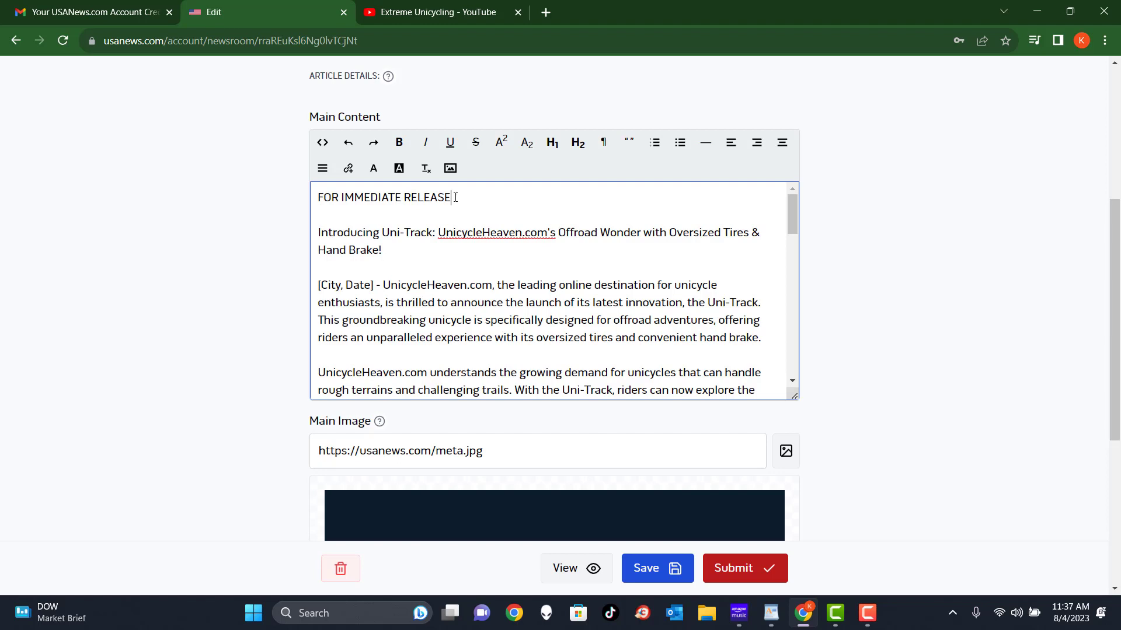
pyautogui.moveTo(455, 197); pyautogui.dragTo(315, 195)
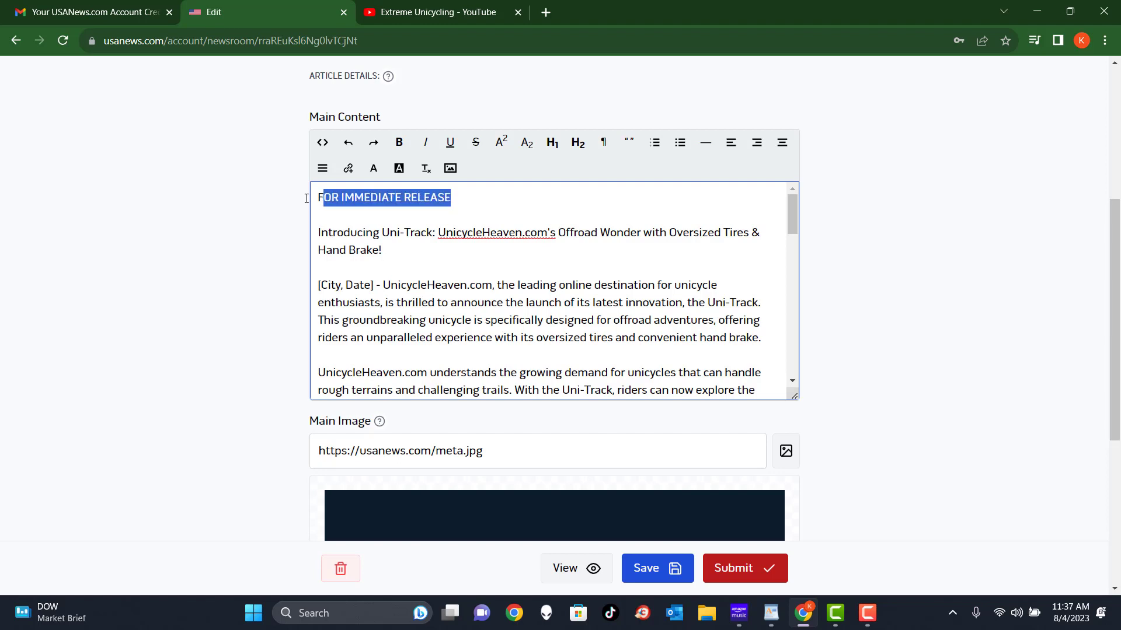
pyautogui.click(469, 200)
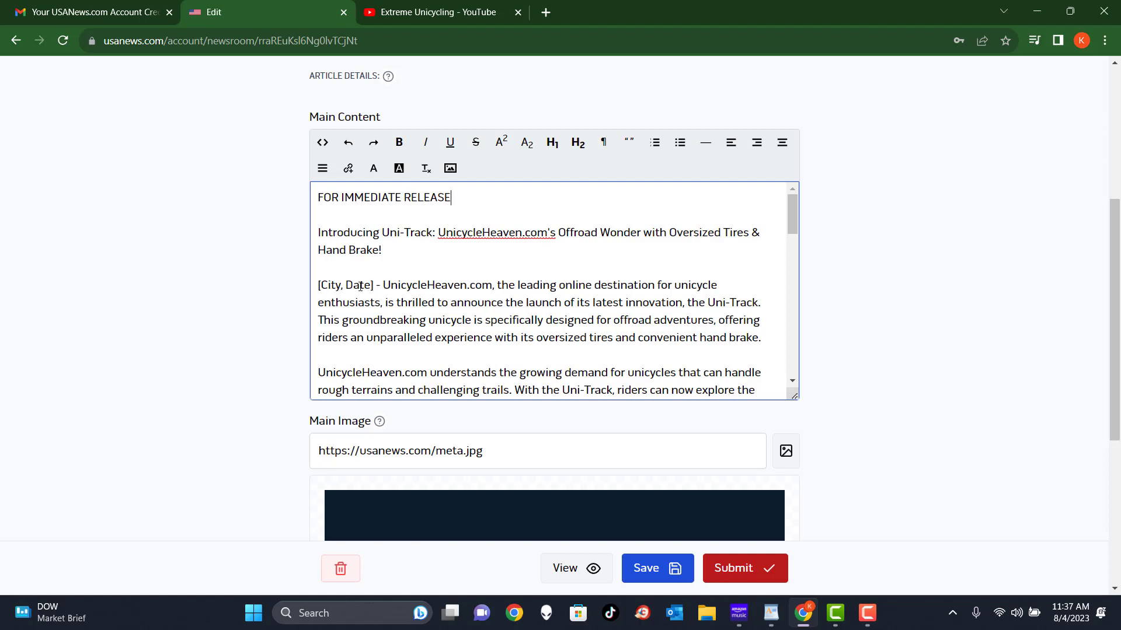
# Replace the City placeholder in the dateline of the main content with "Austin".
pyautogui.moveTo(376, 285); pyautogui.dragTo(317, 285)
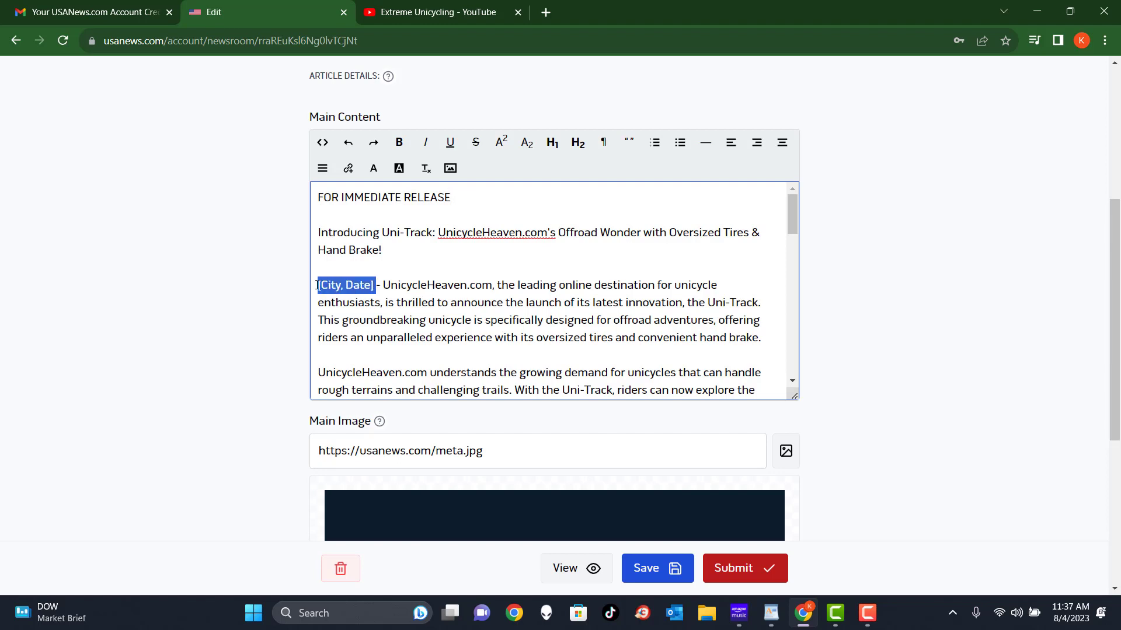
pyautogui.click(367, 289)
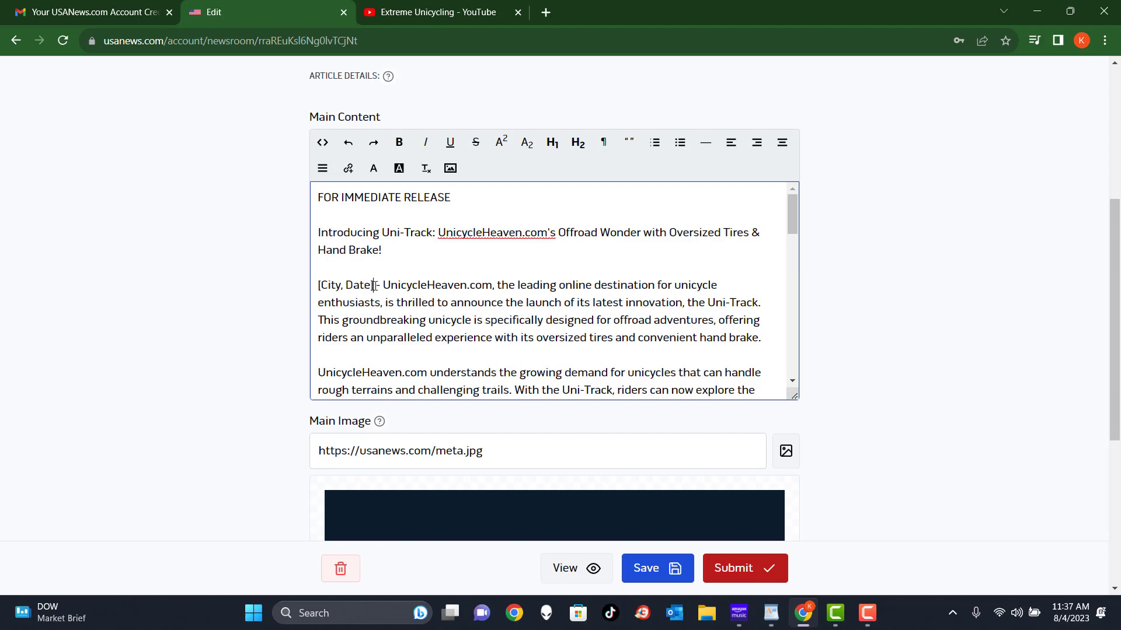
pyautogui.moveTo(374, 286); pyautogui.dragTo(316, 285)
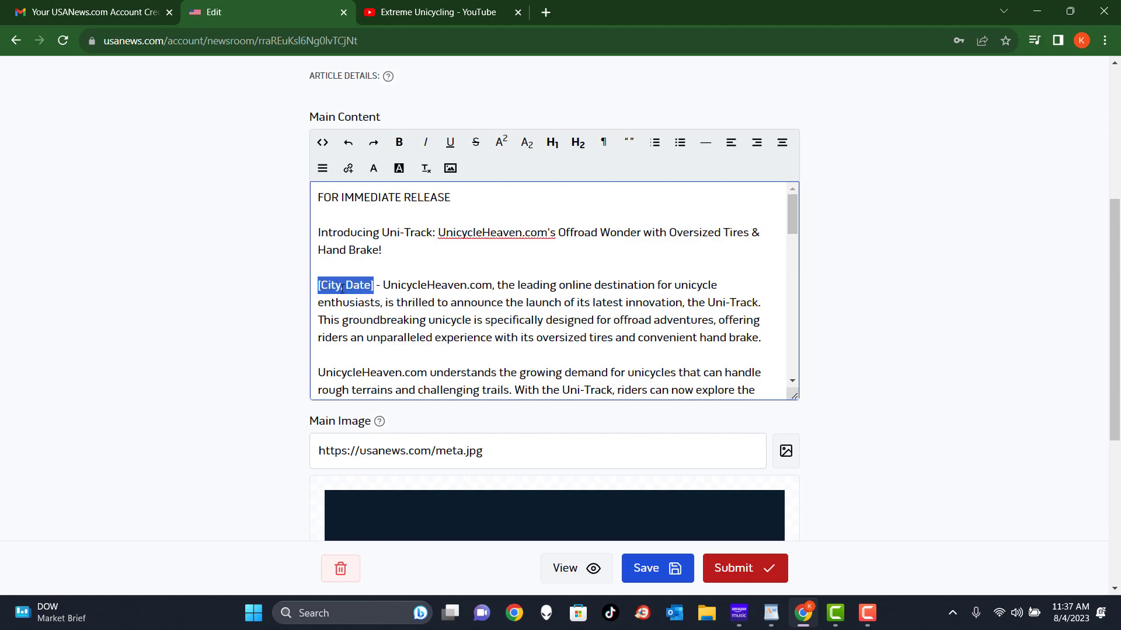
pyautogui.click(342, 287)
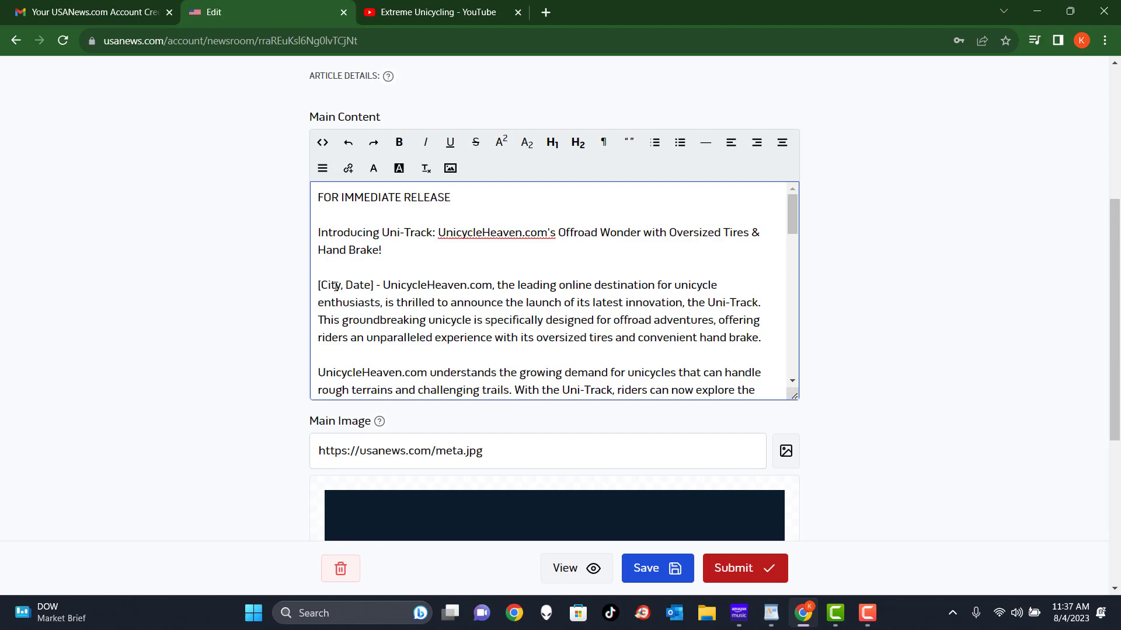
pyautogui.doubleClick(336, 286)
pyautogui.write('Austin')
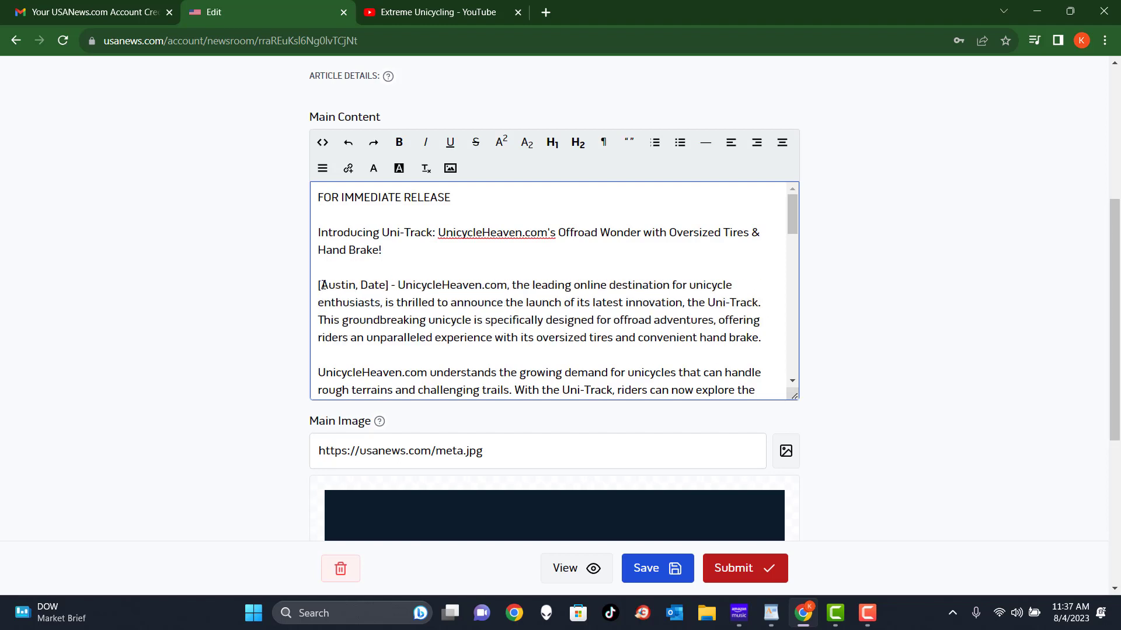
# Change the location in the main content's dateline to "Worldwide", keeping a comma before the date.
pyautogui.press('BackSpace')
pyautogui.press('BackSpace')
pyautogui.press('BackSpace')
pyautogui.press('BackSpace')
pyautogui.press('BackSpace')
pyautogui.press('BackSpace')
pyautogui.press('Delete')
pyautogui.press('Delete')
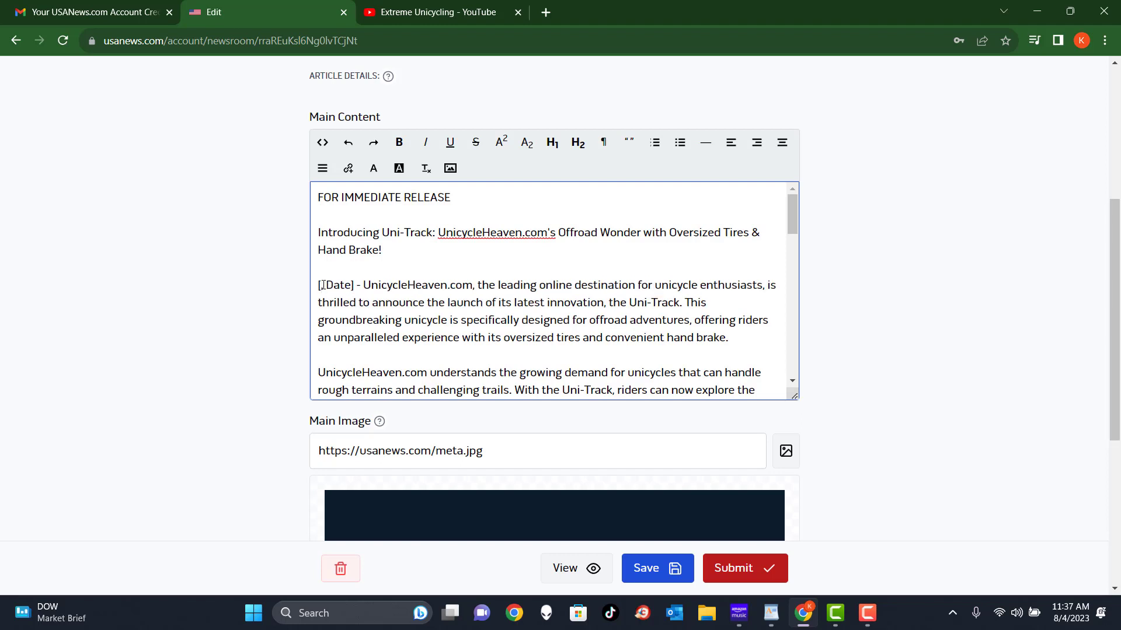
pyautogui.write('Wo, ')
pyautogui.write('rldwide,')
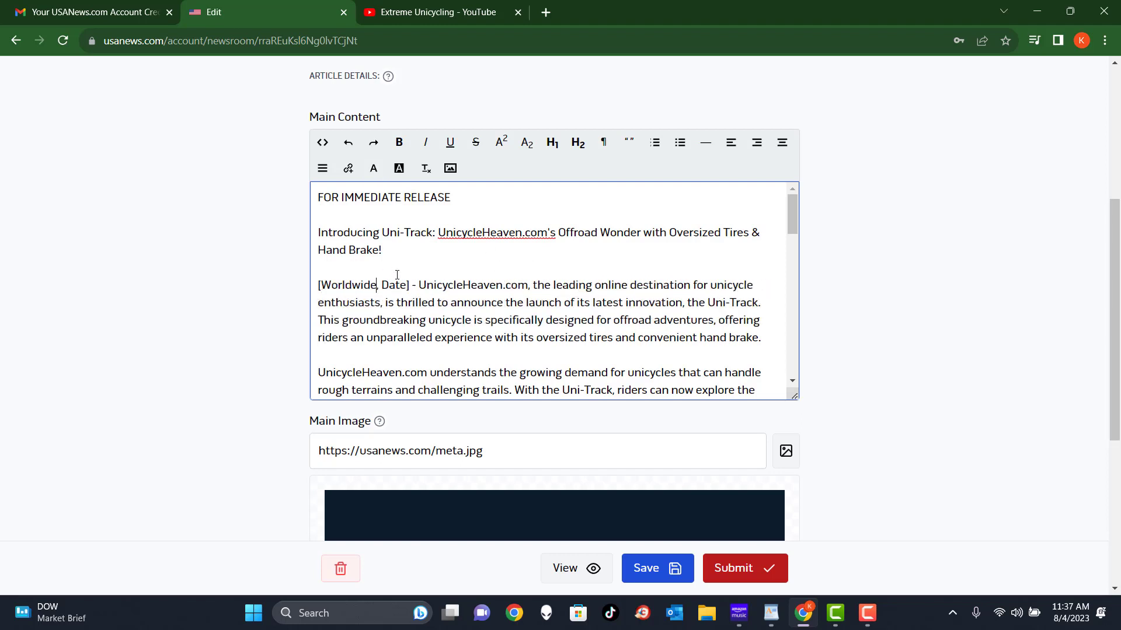
# Replace the Date placeholder in the dateline with "August 4, 2023".
pyautogui.moveTo(408, 286); pyautogui.dragTo(385, 289)
pyautogui.write('gust')
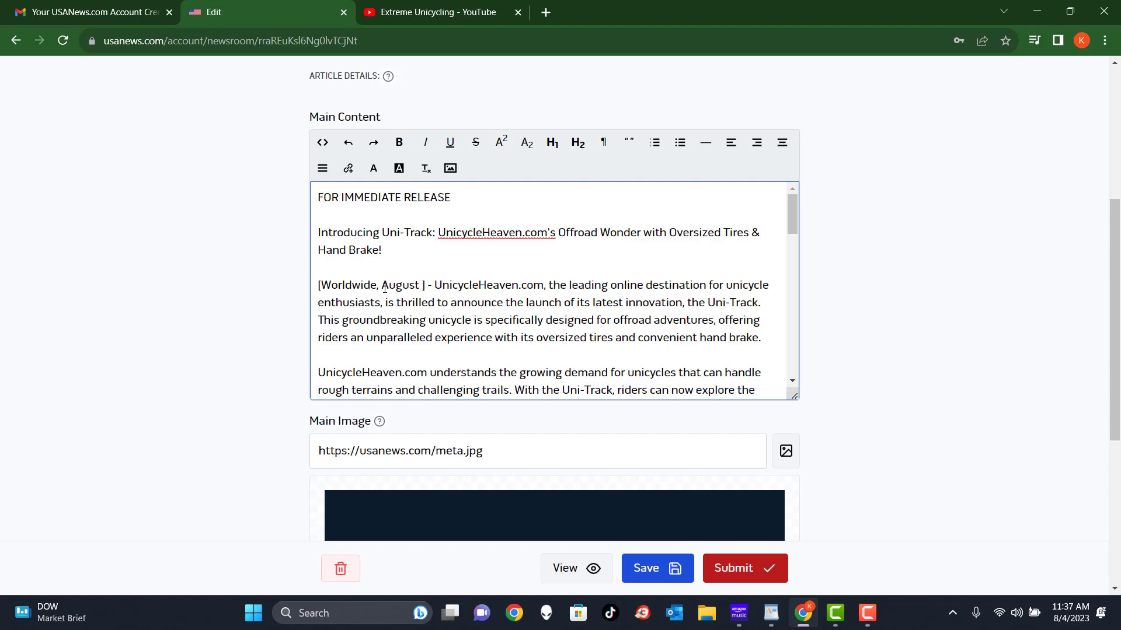
pyautogui.write(' 4')
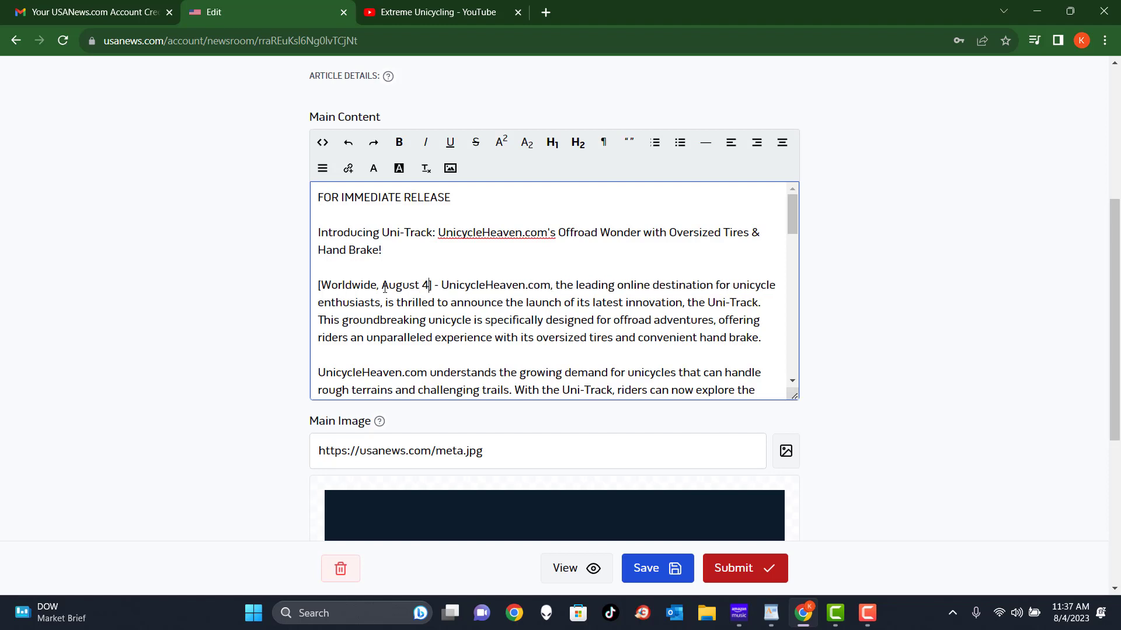
pyautogui.write(', 2023')
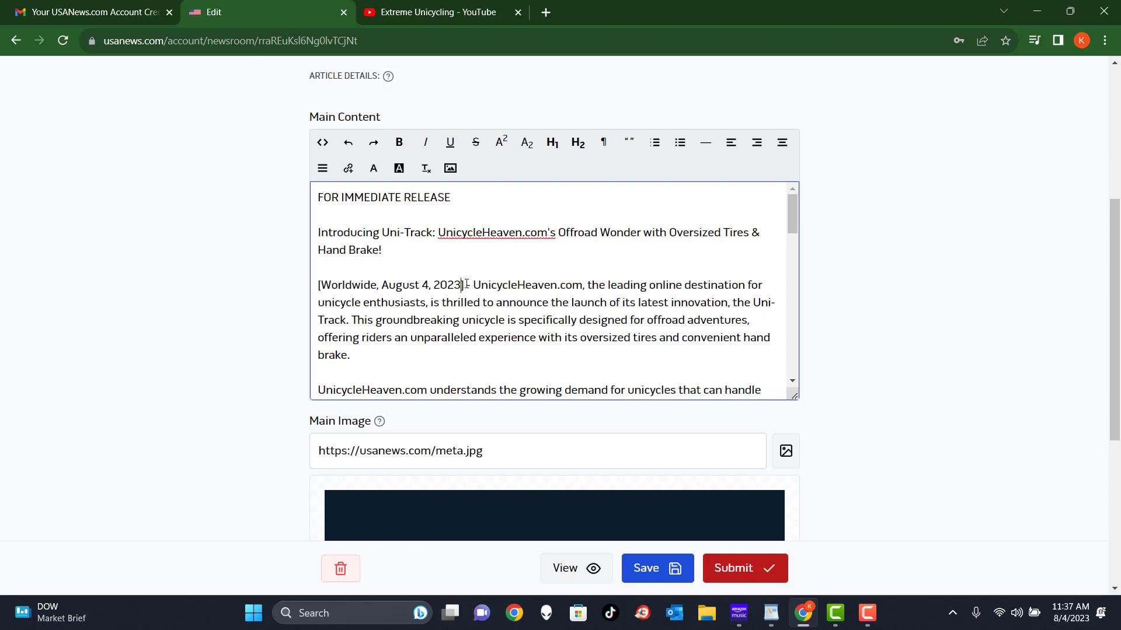
# Remove the square brackets around "Worldwide, August 4, 2023" in the main content's dateline and the space before its dash.
pyautogui.moveTo(467, 284); pyautogui.dragTo(466, 284)
pyautogui.press('BackSpace')
pyautogui.press('BackSpace')
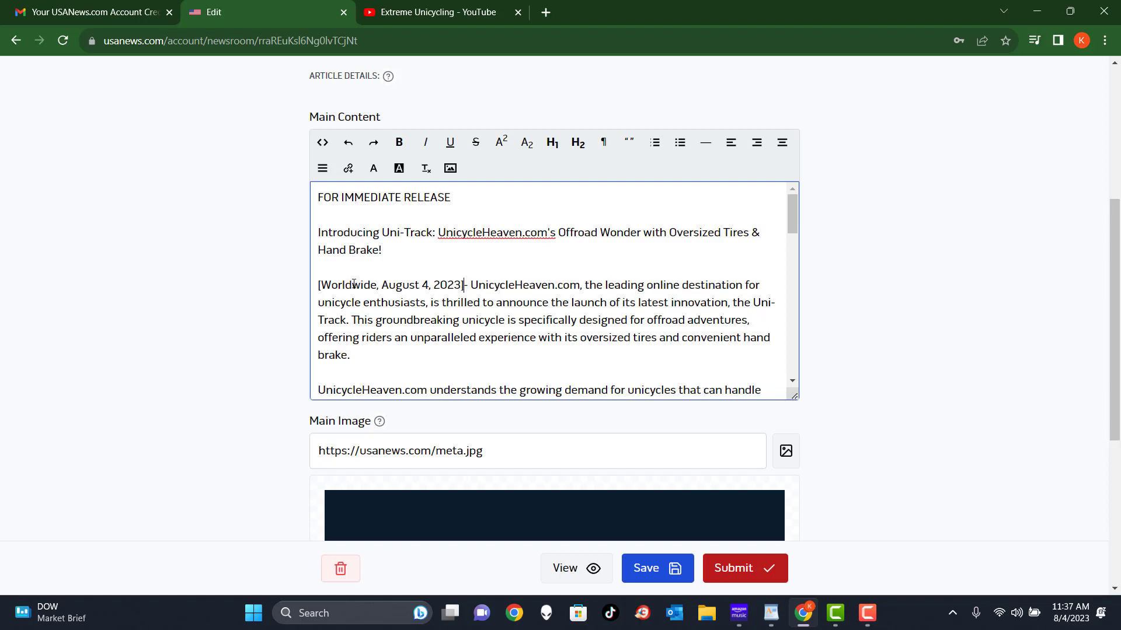
pyautogui.click(322, 286)
pyautogui.press('BackSpace')
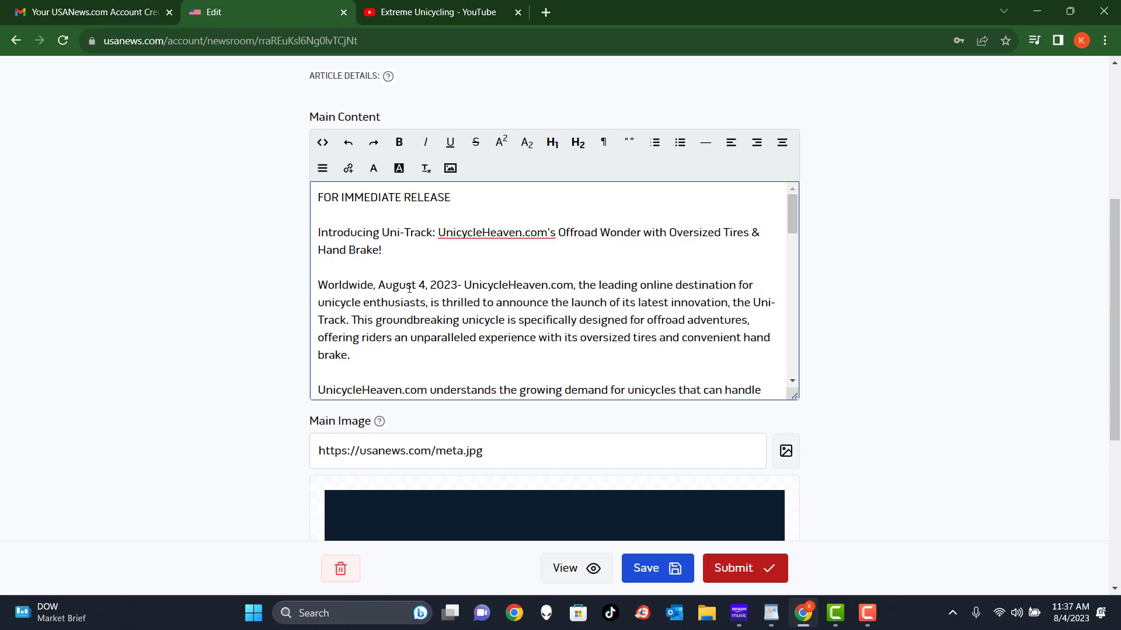
# Add a centered "###" end mark on its own line below the closing company description in the main content.
pyautogui.scroll(-15, 580, 290)
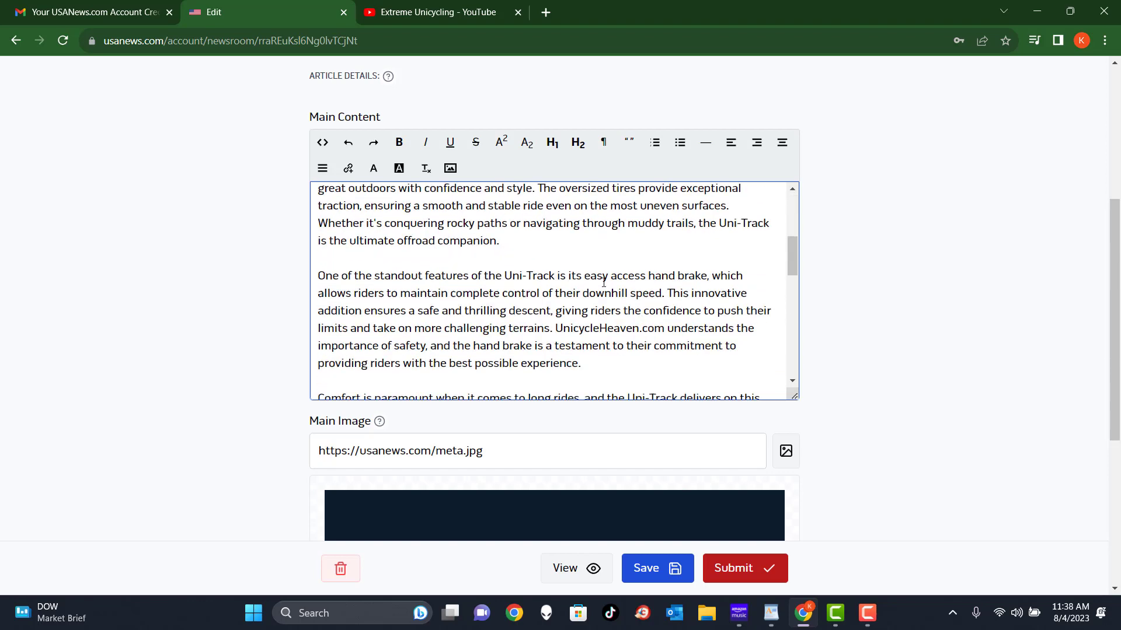
pyautogui.scroll(-3, 609, 309)
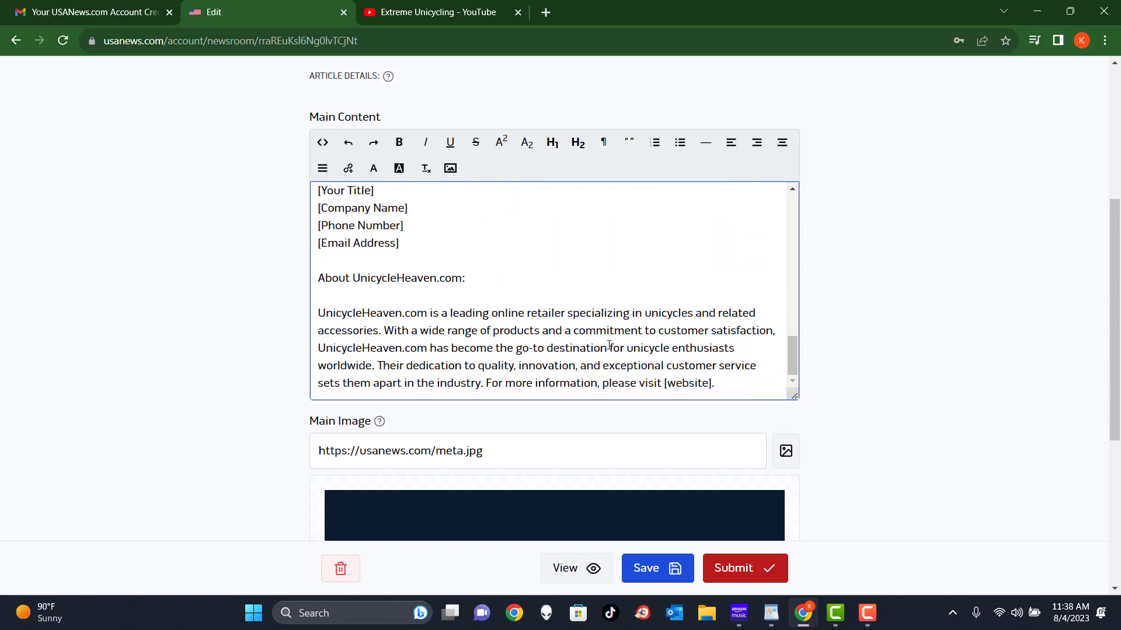
pyautogui.click(731, 384)
pyautogui.press('Return')
pyautogui.press('Return')
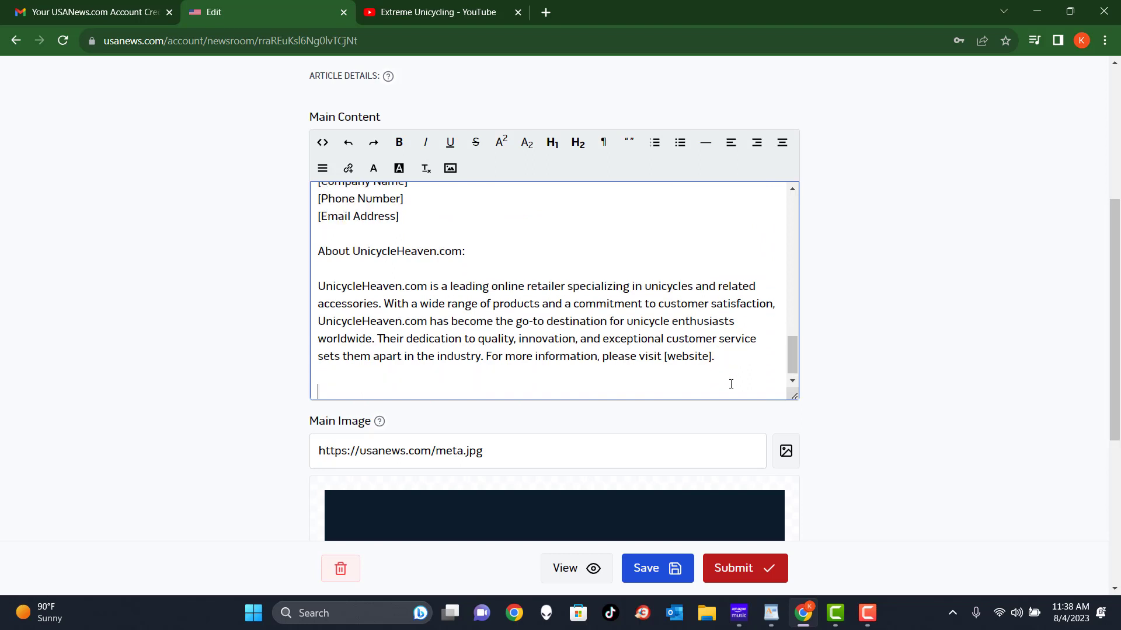
pyautogui.write('###')
pyautogui.click(782, 146)
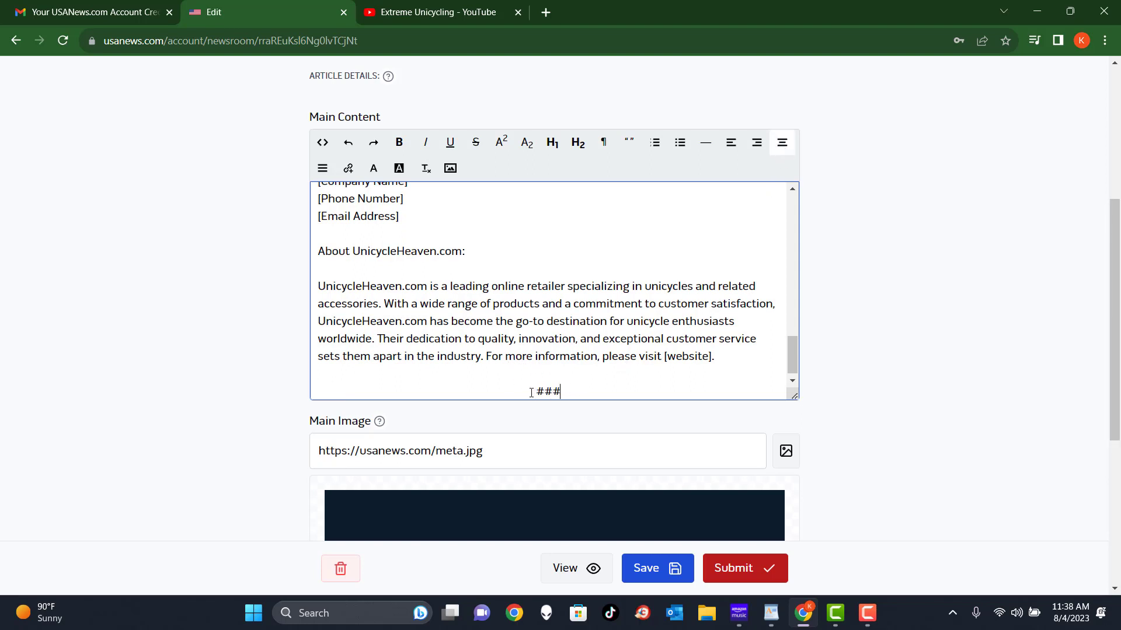
pyautogui.moveTo(533, 391); pyautogui.dragTo(583, 387)
pyautogui.click(585, 387)
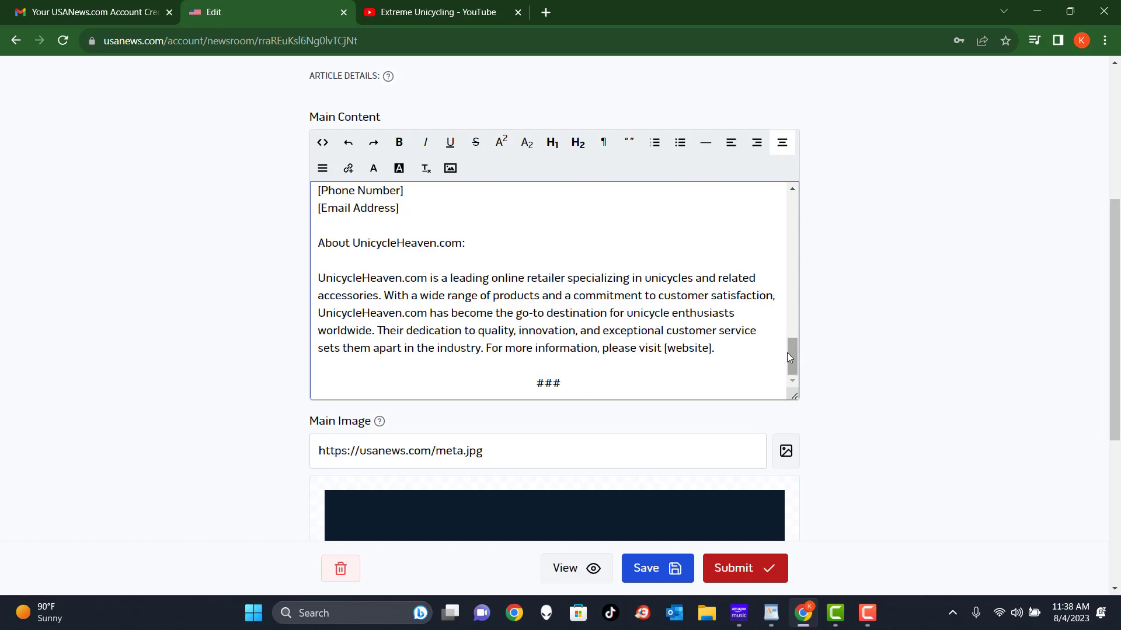
# Delete the Company Name, Phone Number and Email Address placeholder lines from the media contact block, leaving one blank line before the About heading.
pyautogui.moveTo(793, 360); pyautogui.dragTo(792, 191)
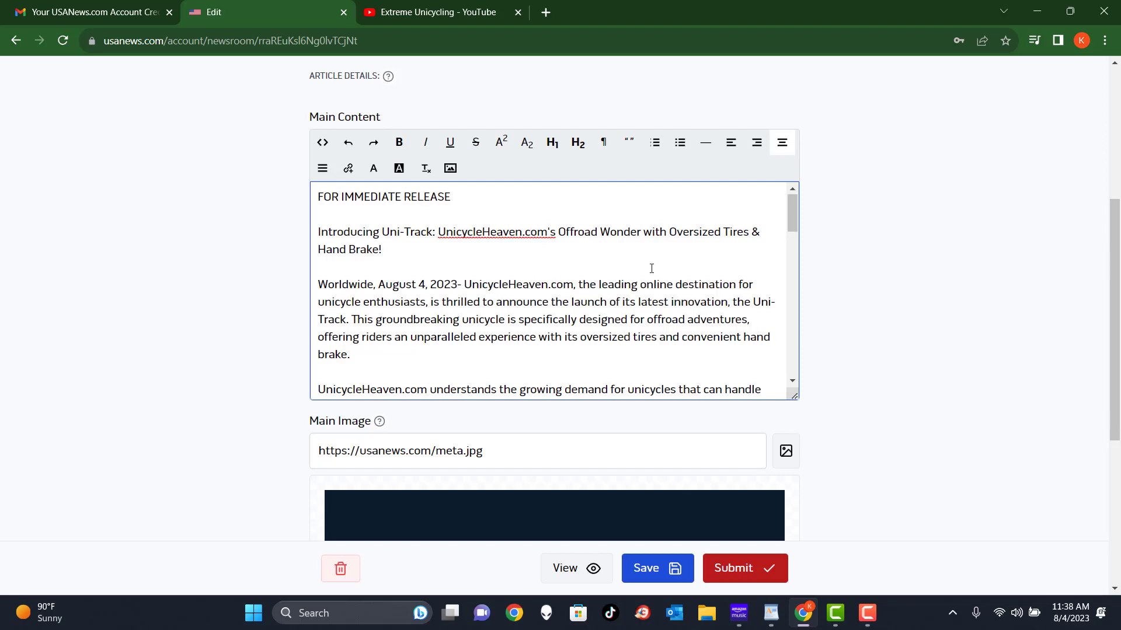
pyautogui.scroll(-5, 651, 268)
pyautogui.scroll(-5, 651, 268)
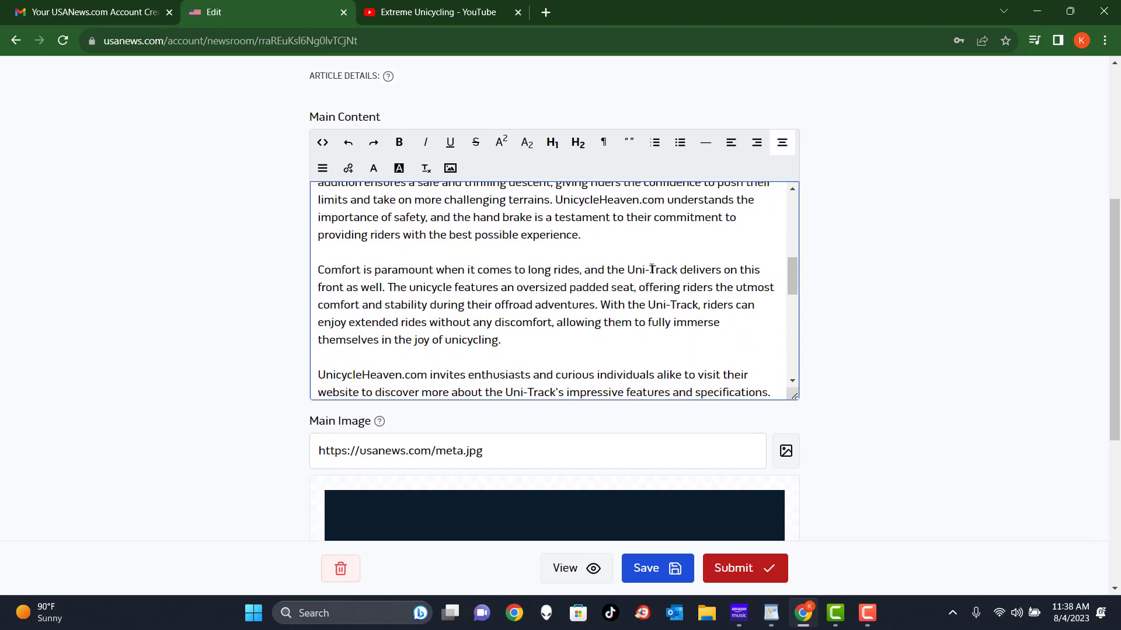
pyautogui.scroll(-3, 650, 268)
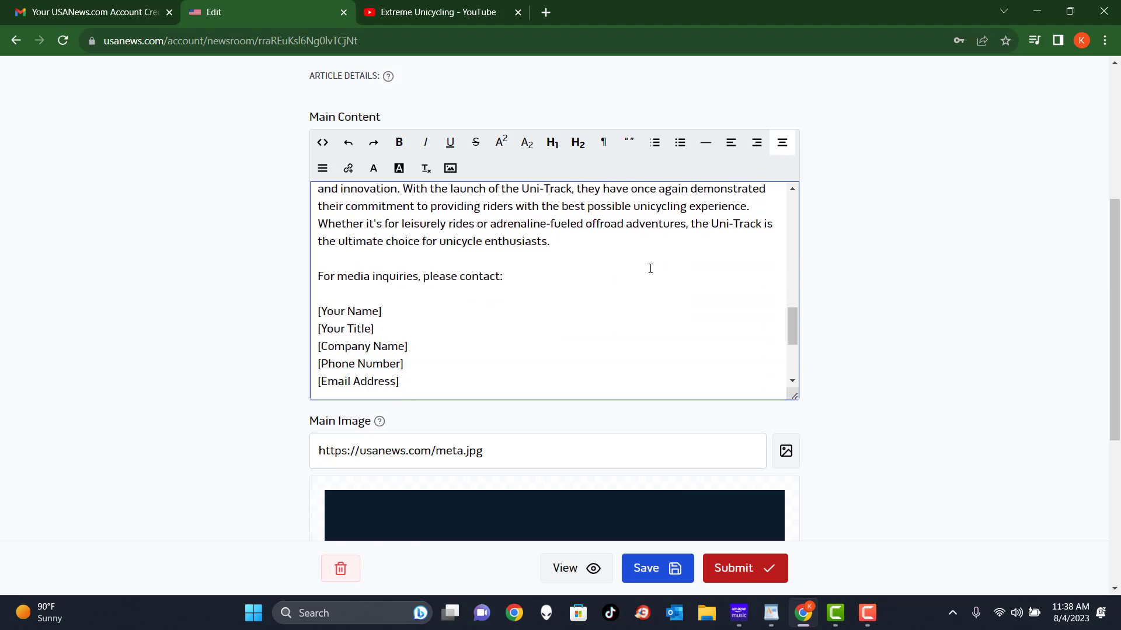
pyautogui.moveTo(320, 241)
pyautogui.mouseDown()
pyautogui.moveTo(377, 240)
pyautogui.moveTo(321, 240)
pyautogui.mouseUp()
pyautogui.click(353, 255)
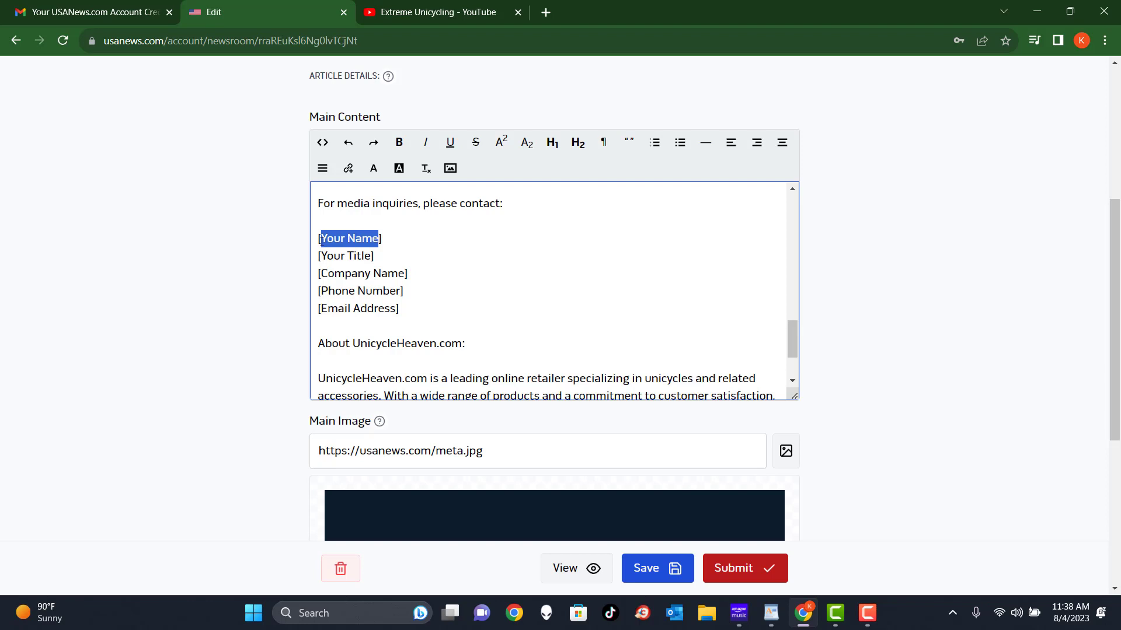
pyautogui.write('Your Name')
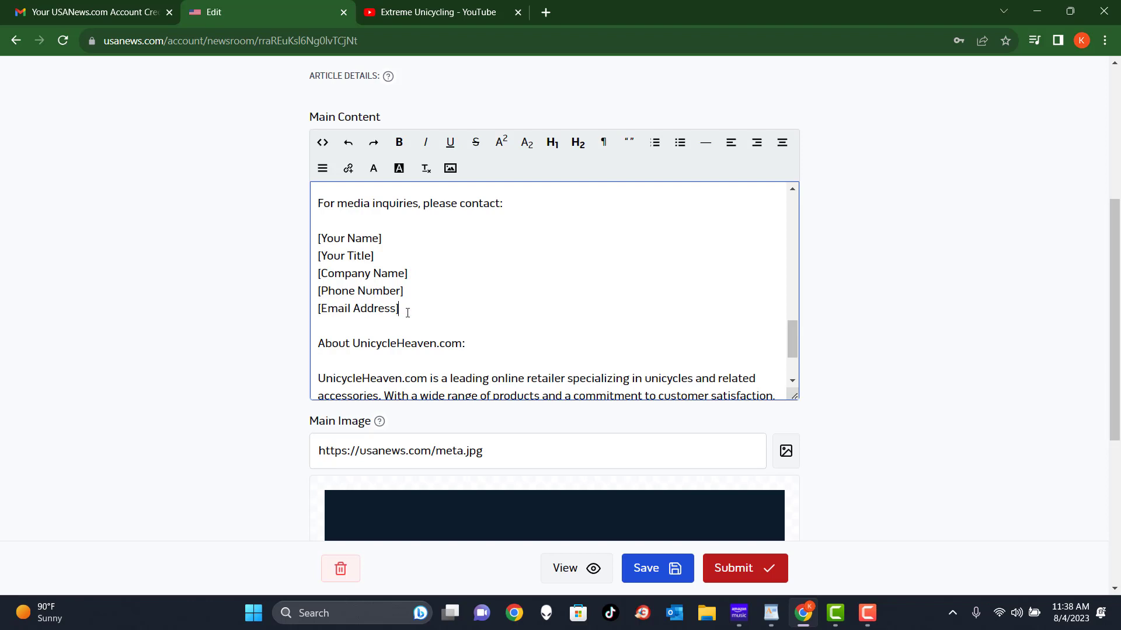
pyautogui.moveTo(407, 312); pyautogui.dragTo(316, 279)
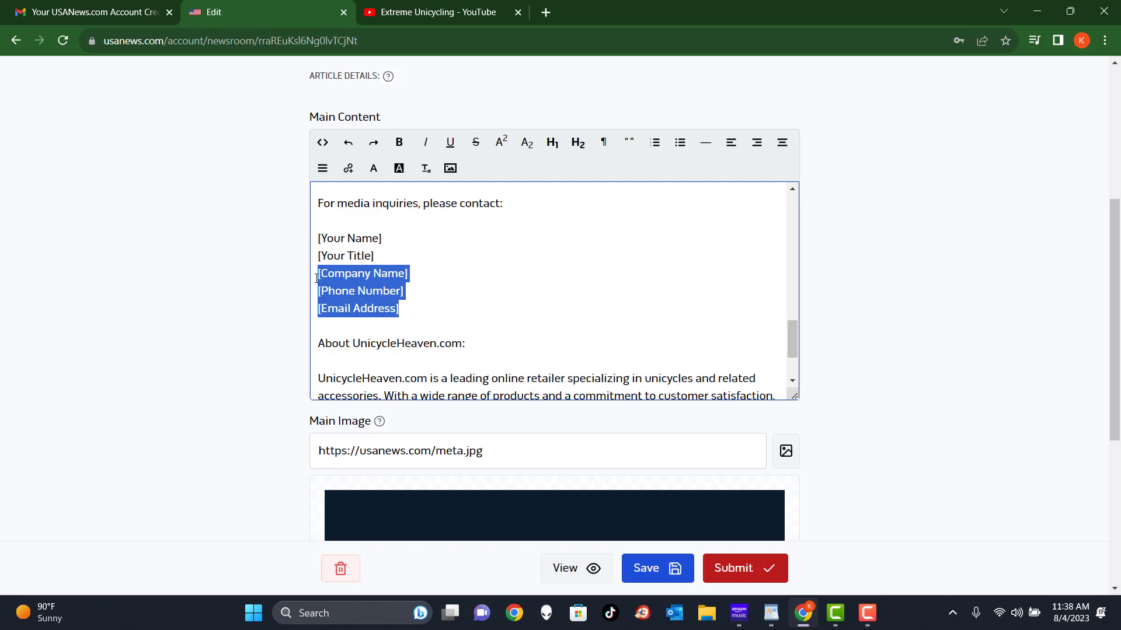
pyautogui.press('BackSpace')
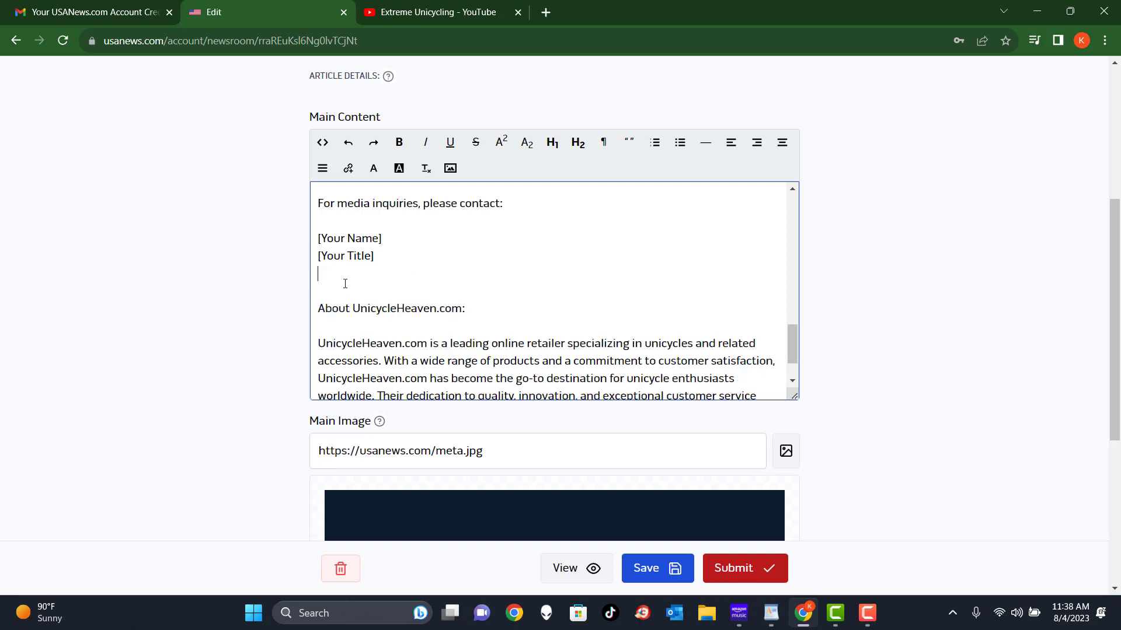
pyautogui.press('BackSpace')
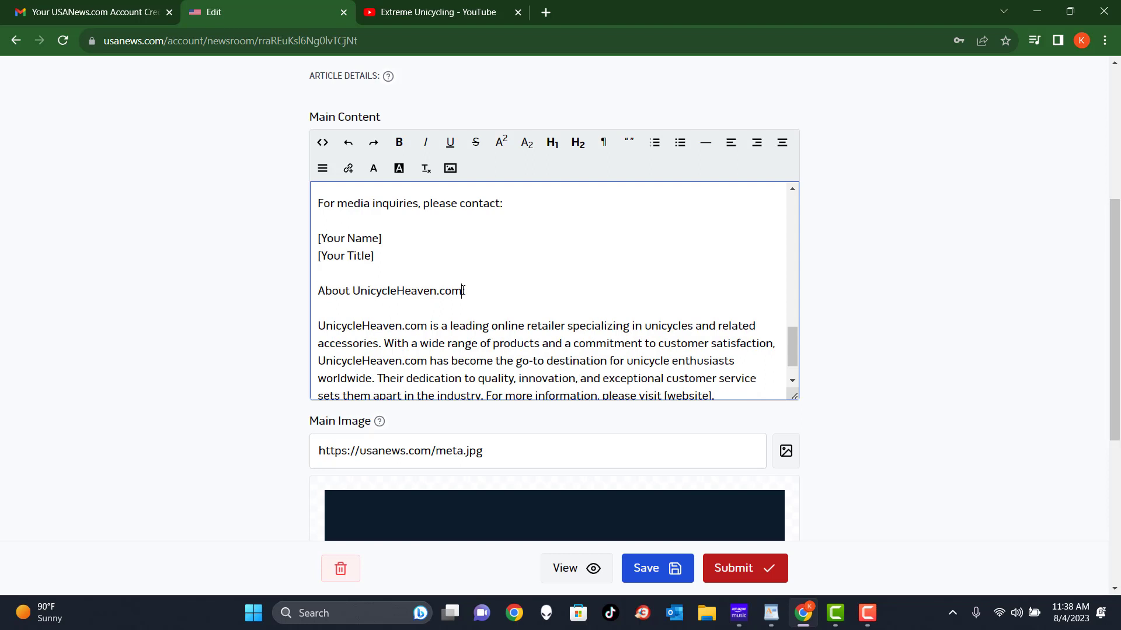
# Make "UnicycleHeaven.com" bold in the About heading of the main content.
pyautogui.moveTo(462, 291); pyautogui.dragTo(353, 292)
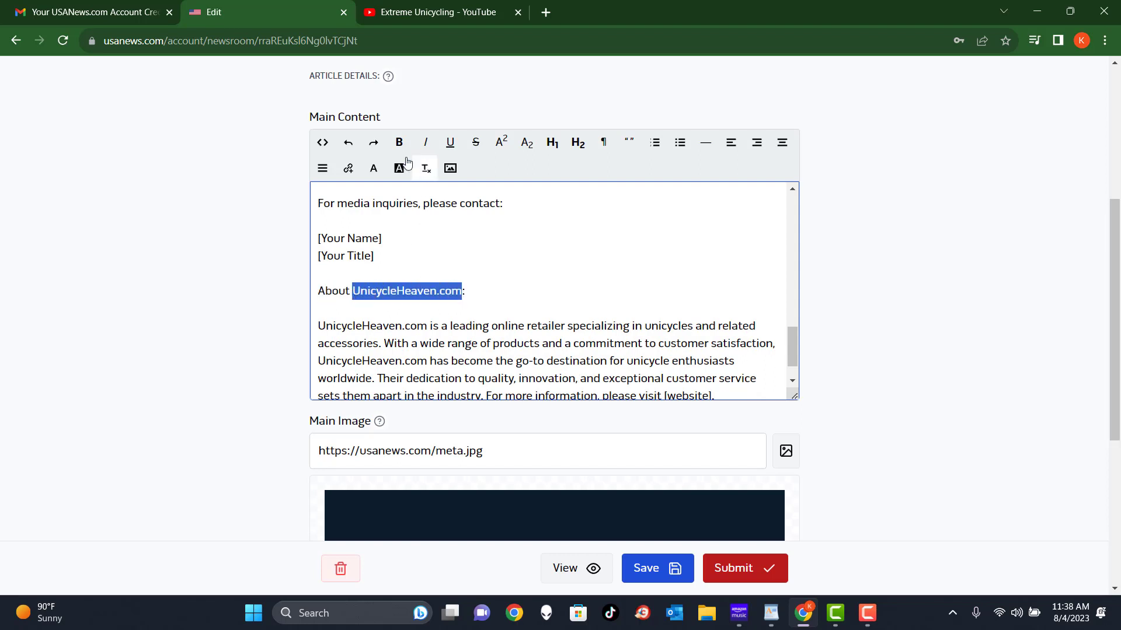
pyautogui.click(400, 143)
pyautogui.click(510, 256)
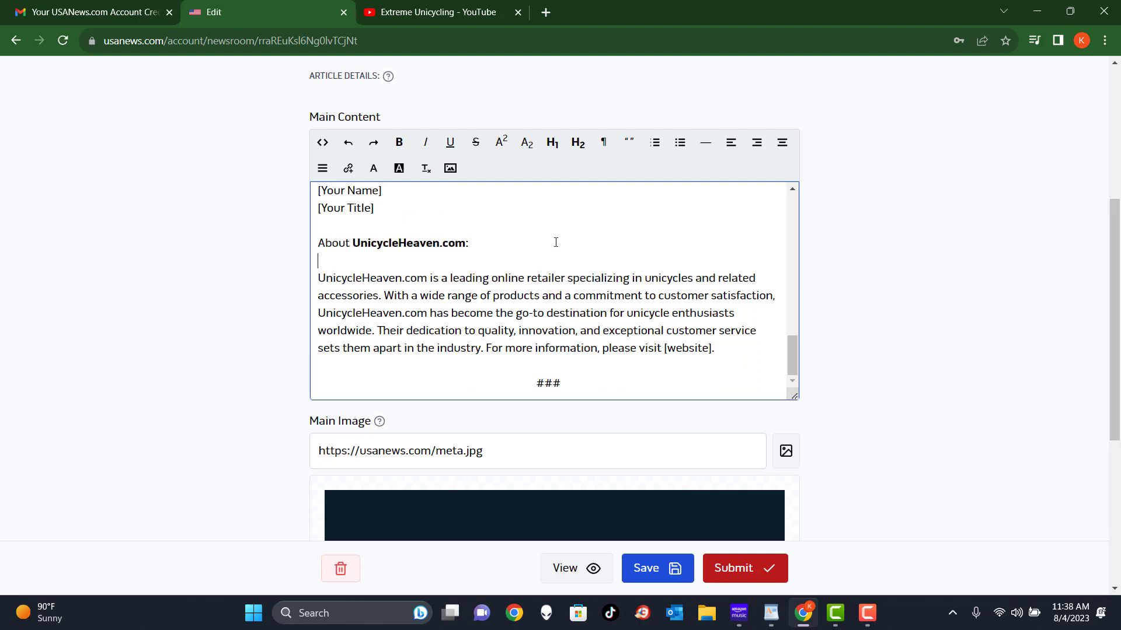
pyautogui.moveTo(466, 245); pyautogui.dragTo(353, 245)
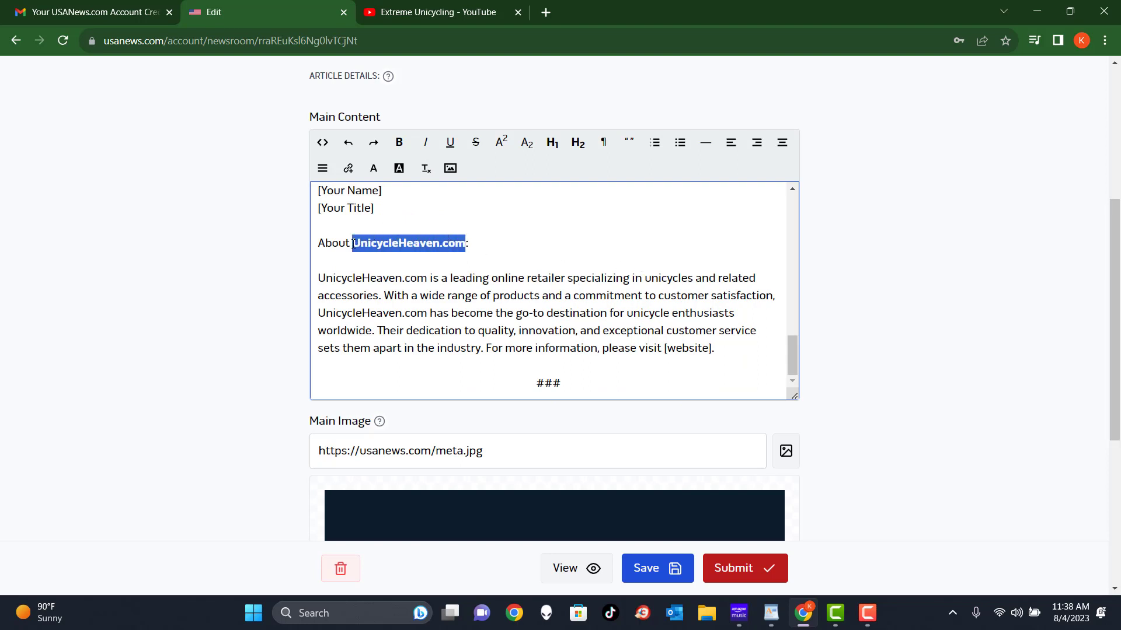
pyautogui.click(349, 169)
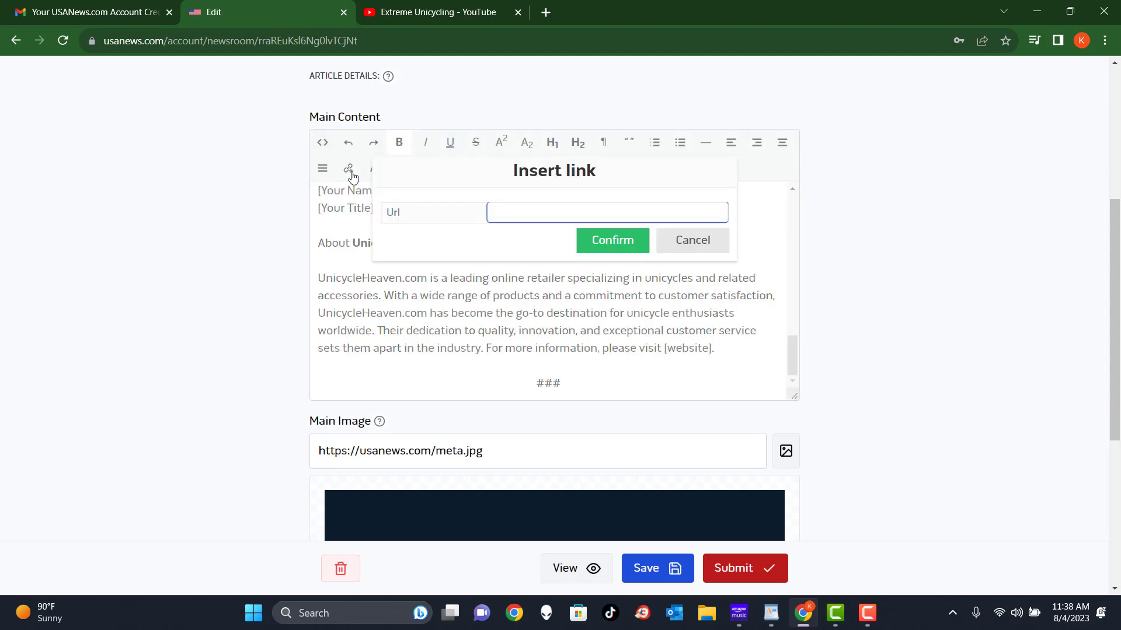
pyautogui.write('https://')
pyautogui.press('Down')
pyautogui.press('Return')
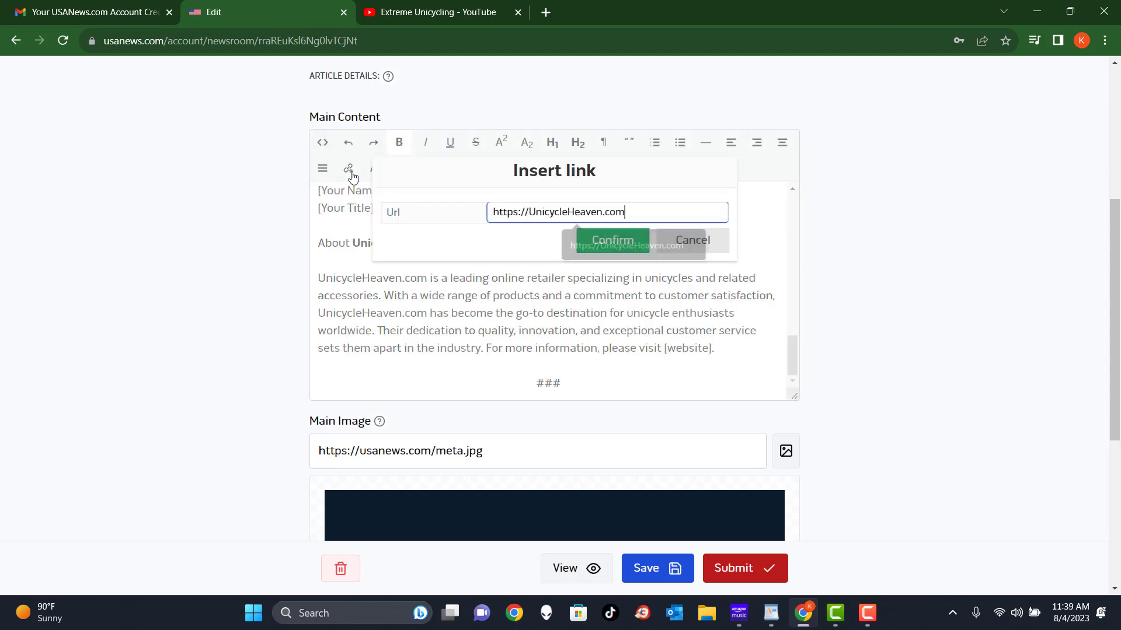
pyautogui.click(614, 242)
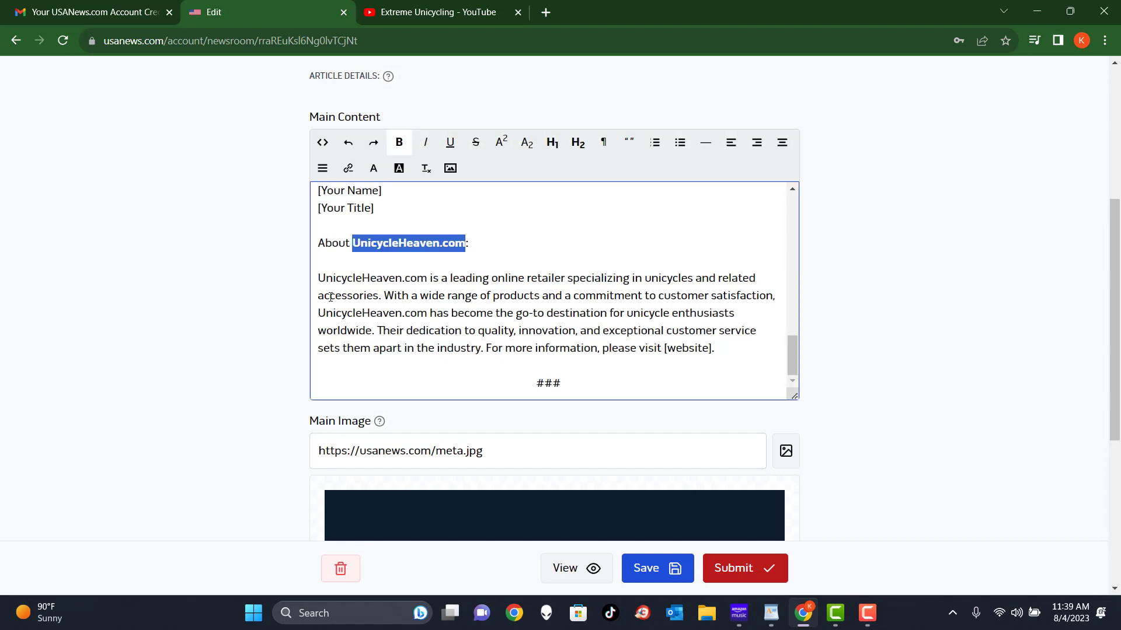
# Review the edited main content from the FOR IMMEDIATE RELEASE line through to the closing "###" mark.
pyautogui.scroll(15, 613, 331)
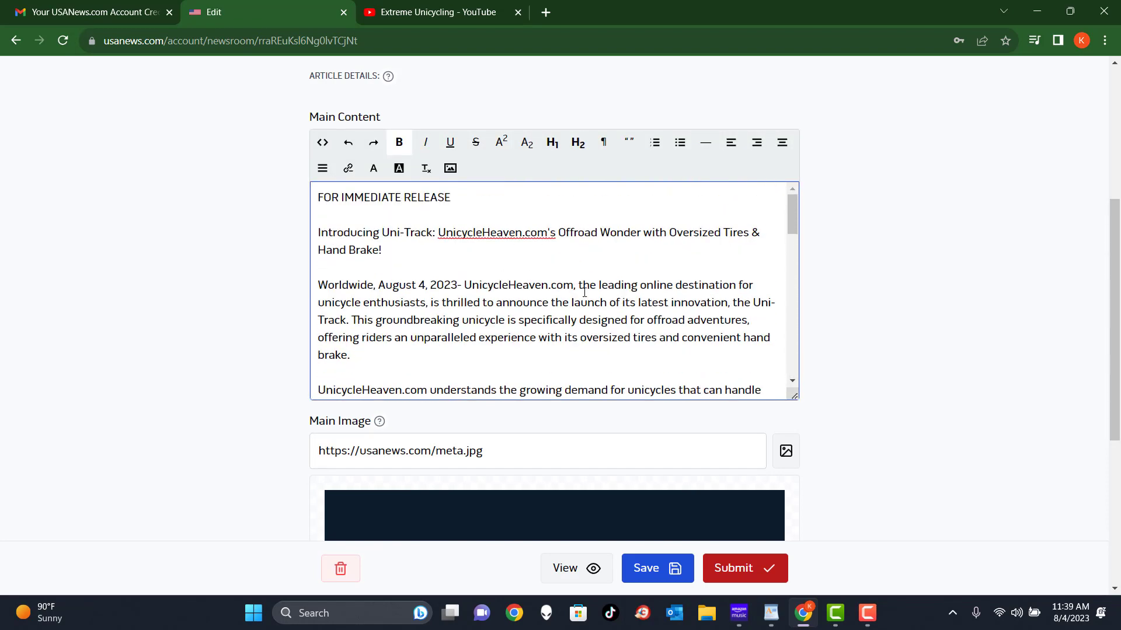
pyautogui.scroll(-12, 607, 308)
pyautogui.scroll(5, 608, 308)
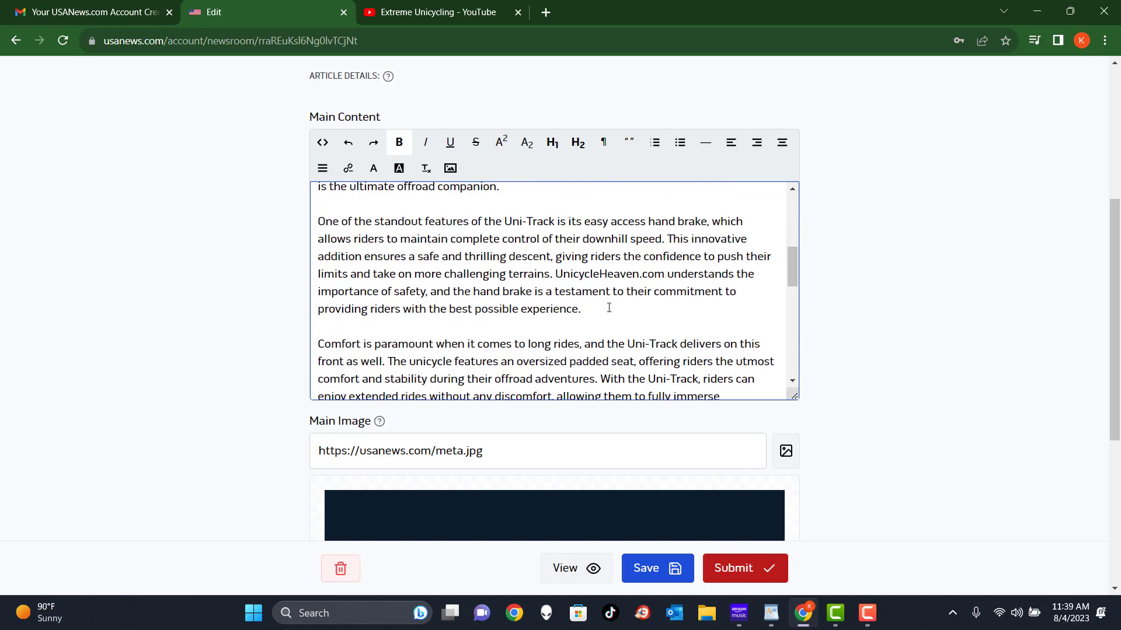
pyautogui.scroll(1, 609, 308)
pyautogui.scroll(-6, 621, 290)
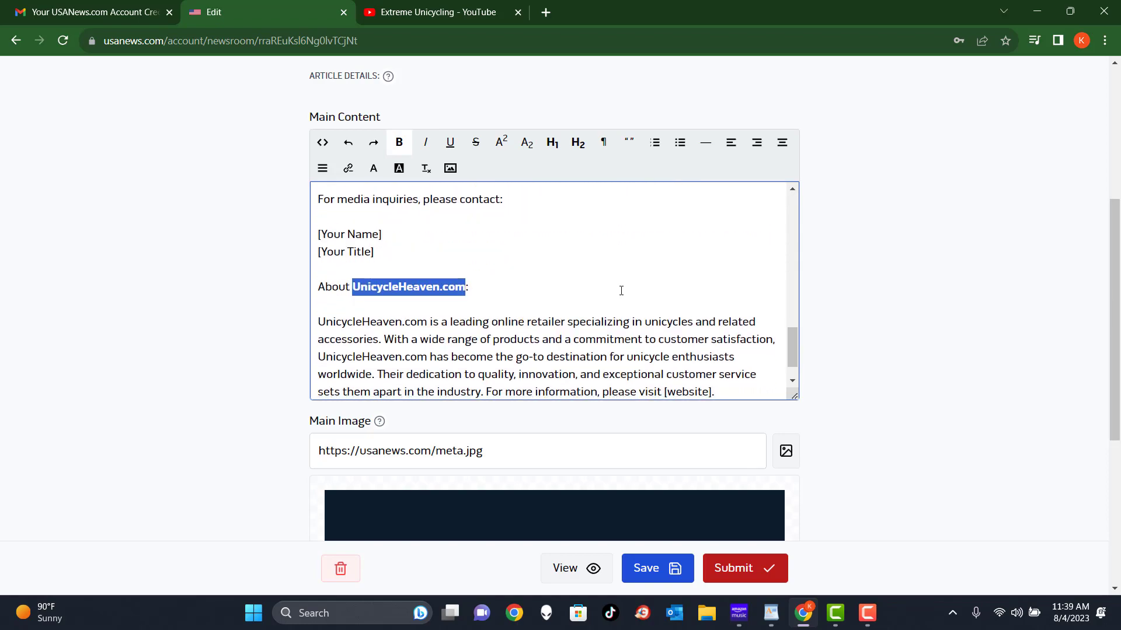
pyautogui.click(620, 328)
pyautogui.scroll(2, 619, 324)
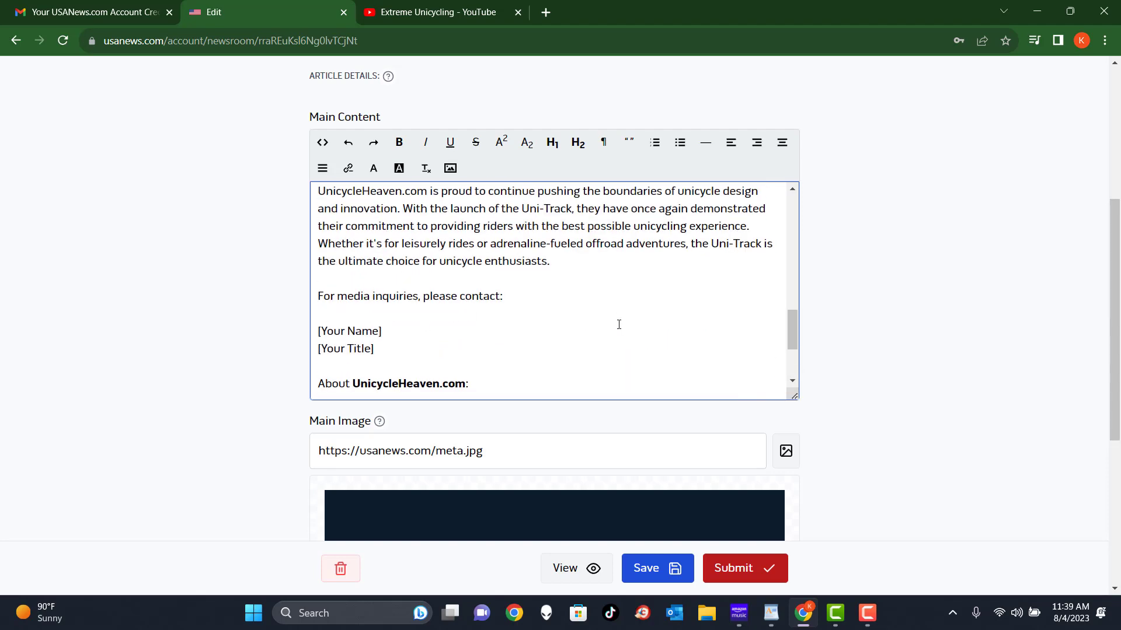
pyautogui.scroll(-2, 665, 299)
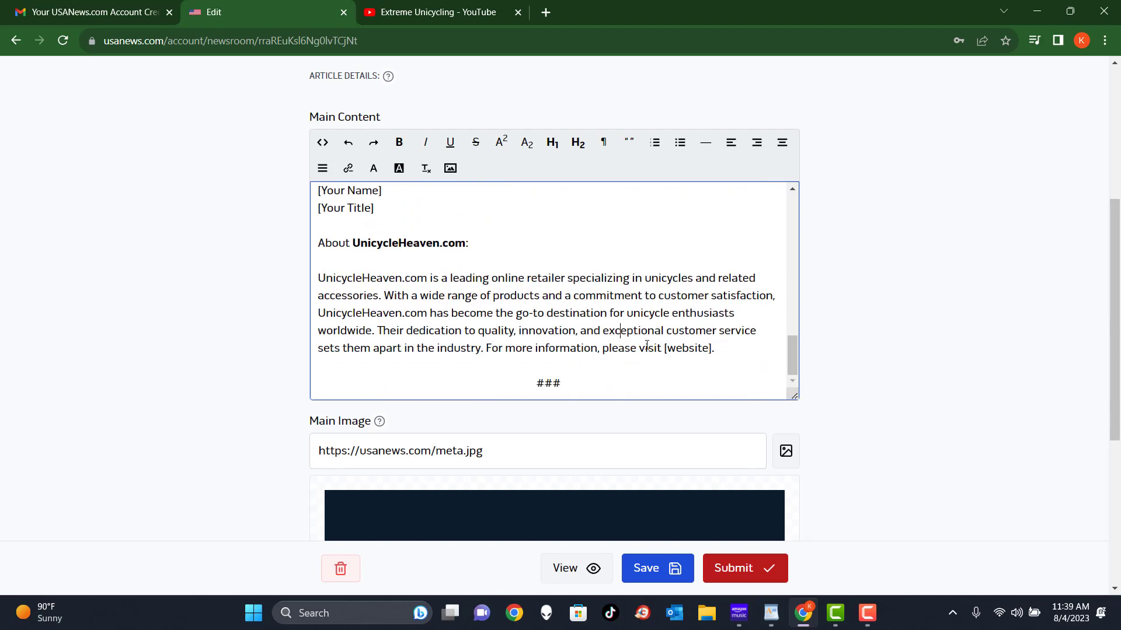
# Open the image gallery for the main image and delete the existing unicycle picture from it.
pyautogui.scroll(-5, 925, 360)
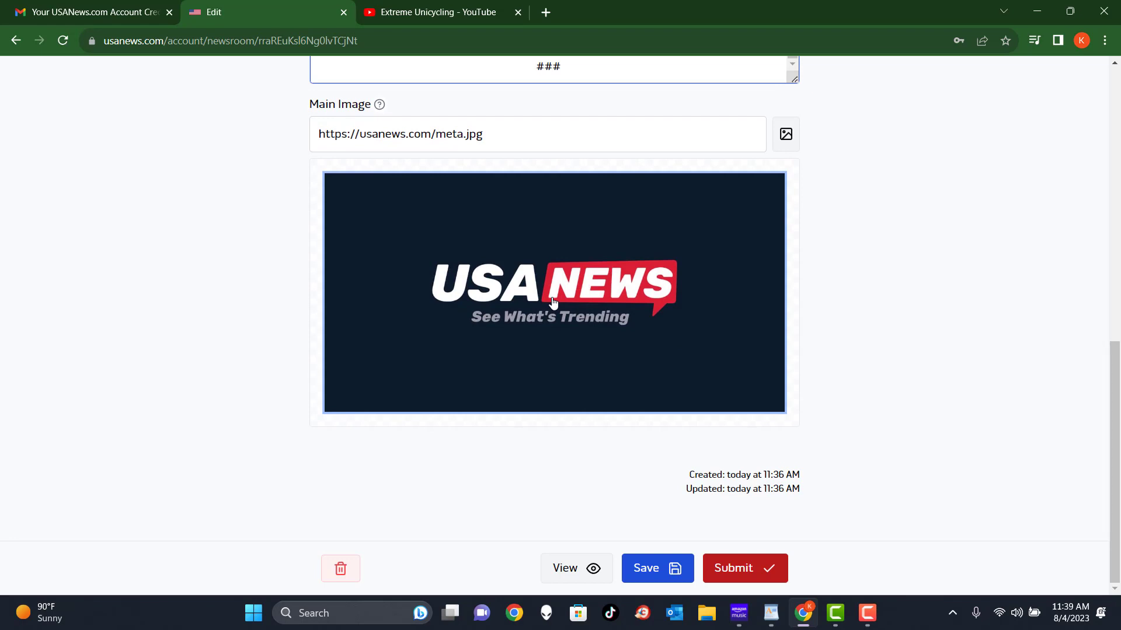
pyautogui.click(554, 302)
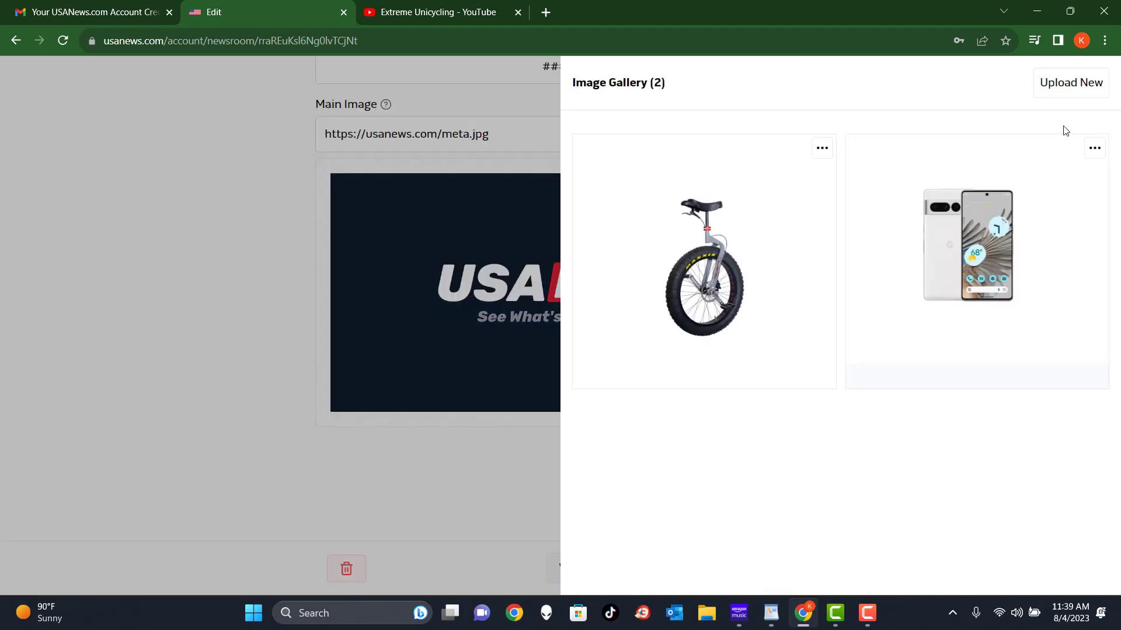
pyautogui.click(821, 149)
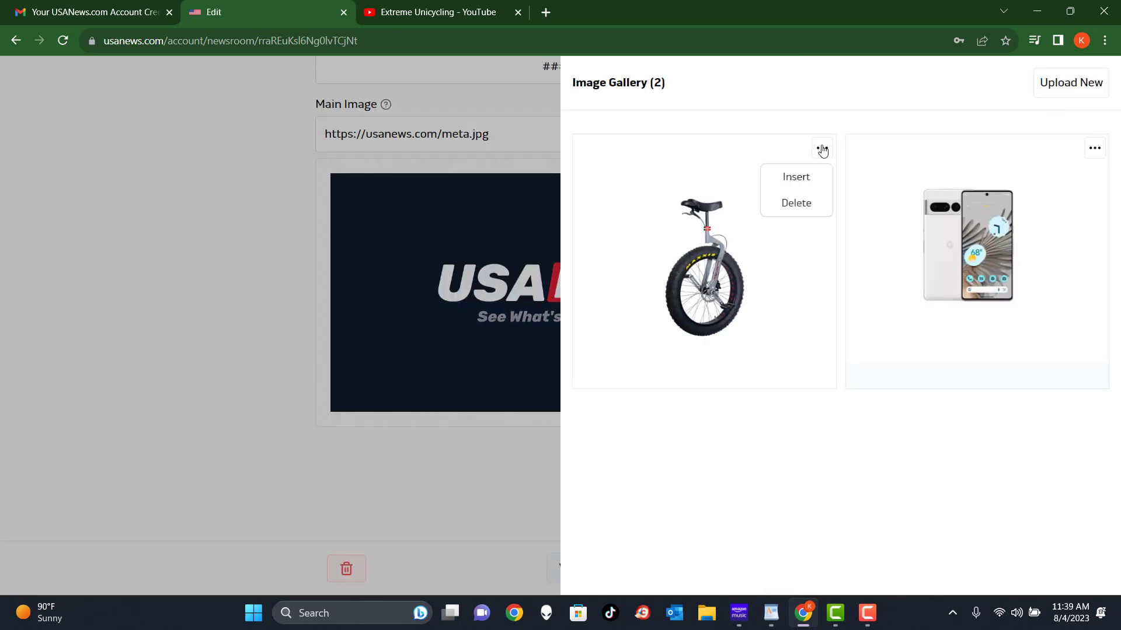
pyautogui.click(796, 203)
pyautogui.click(663, 202)
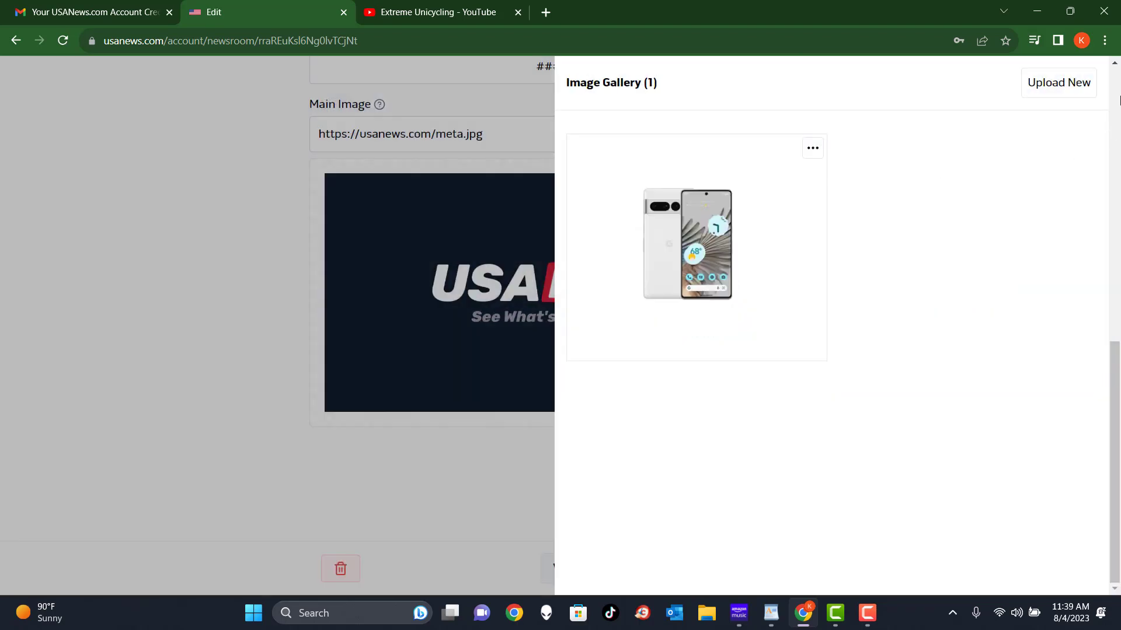
# Upload the Unicycle picture from the Desktop to the gallery and set it as the article's main image.
pyautogui.click(1076, 83)
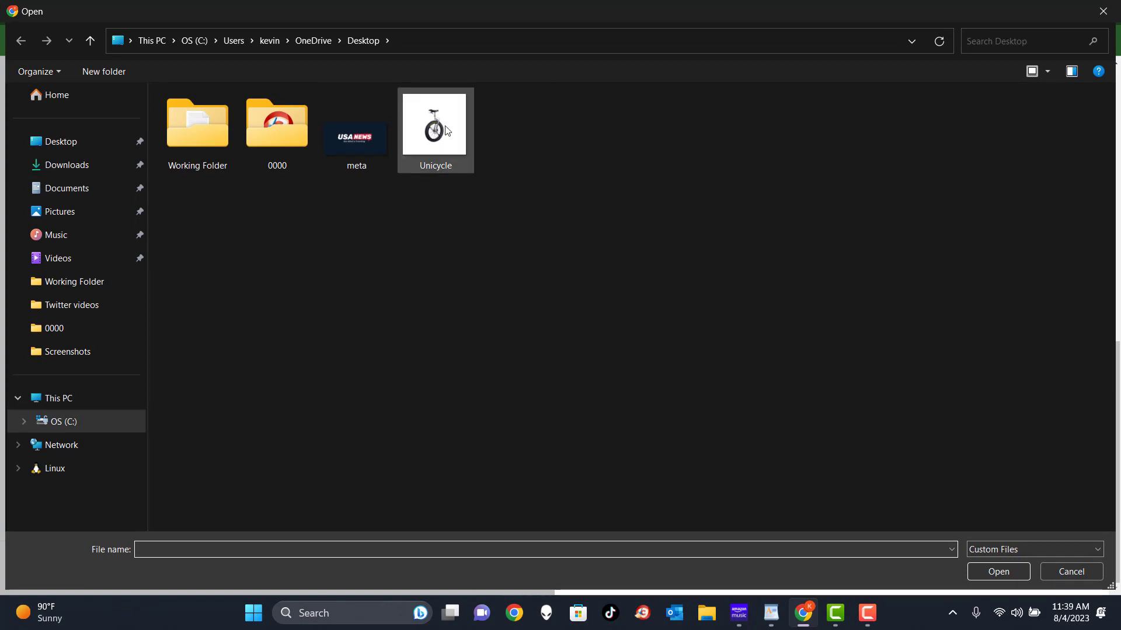
pyautogui.doubleClick(446, 129)
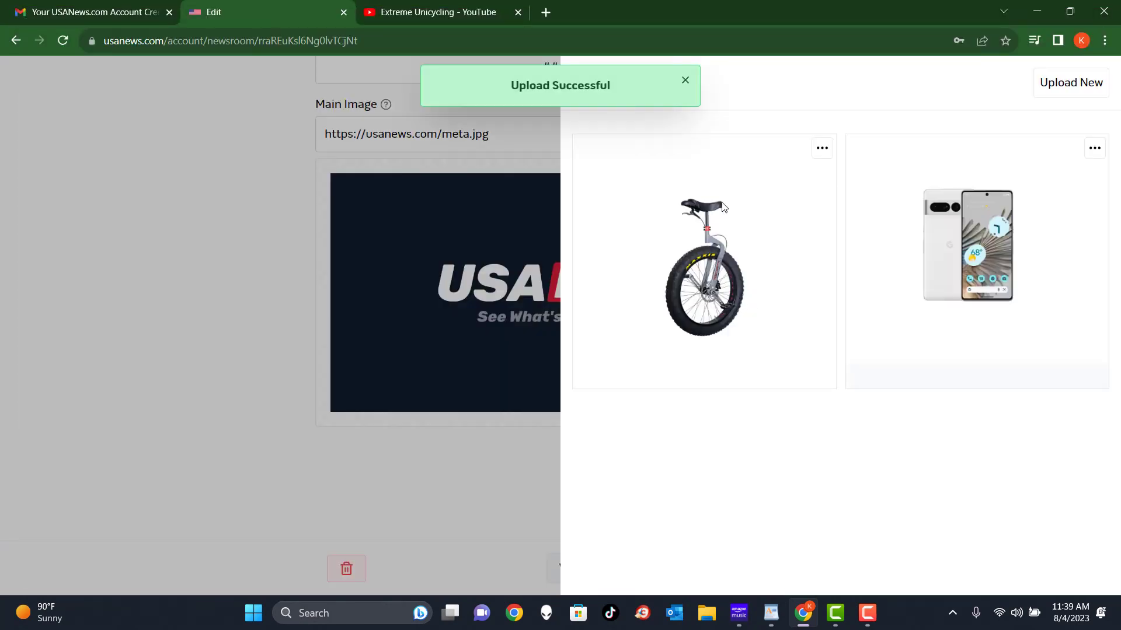
pyautogui.click(720, 253)
pyautogui.scroll(-3, 936, 403)
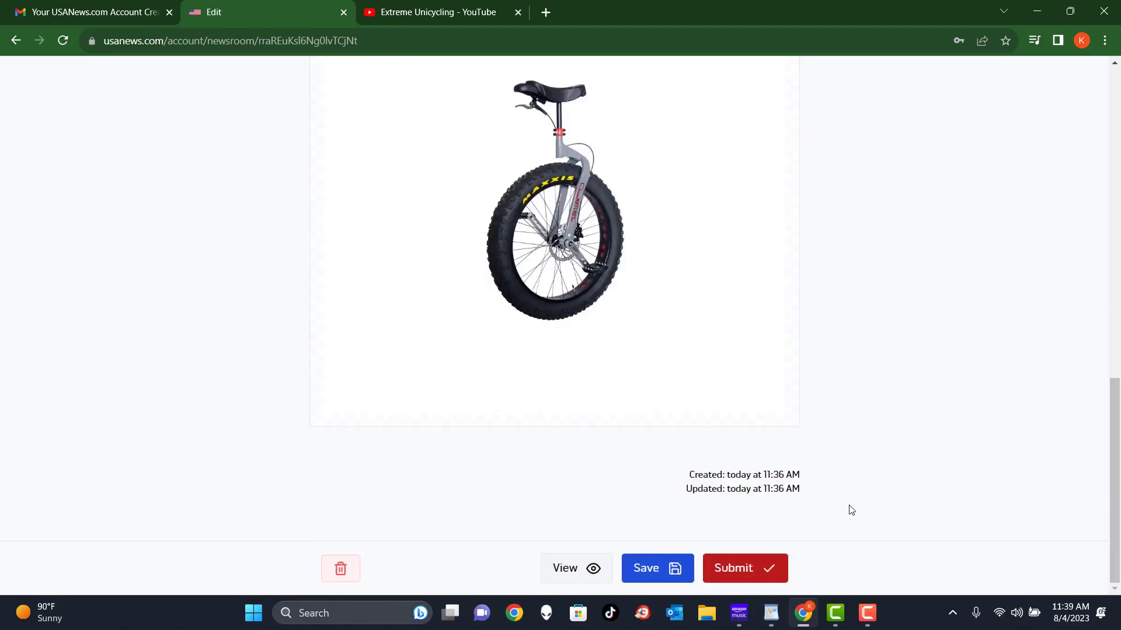
pyautogui.scroll(15, 887, 403)
pyautogui.scroll(-15, 893, 408)
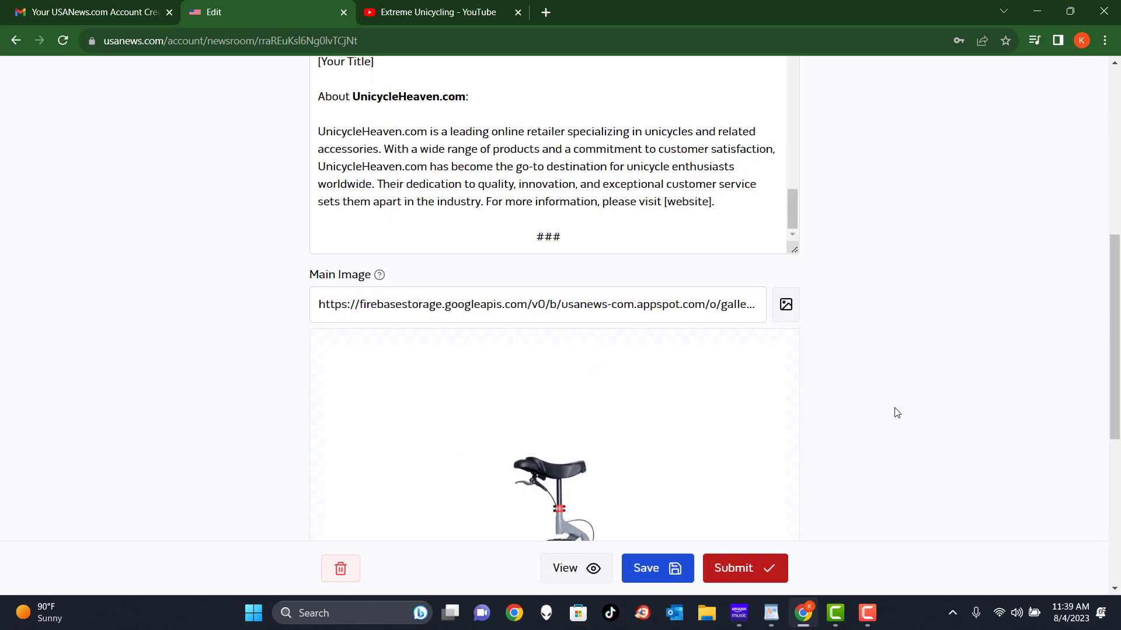
pyautogui.scroll(8, 963, 257)
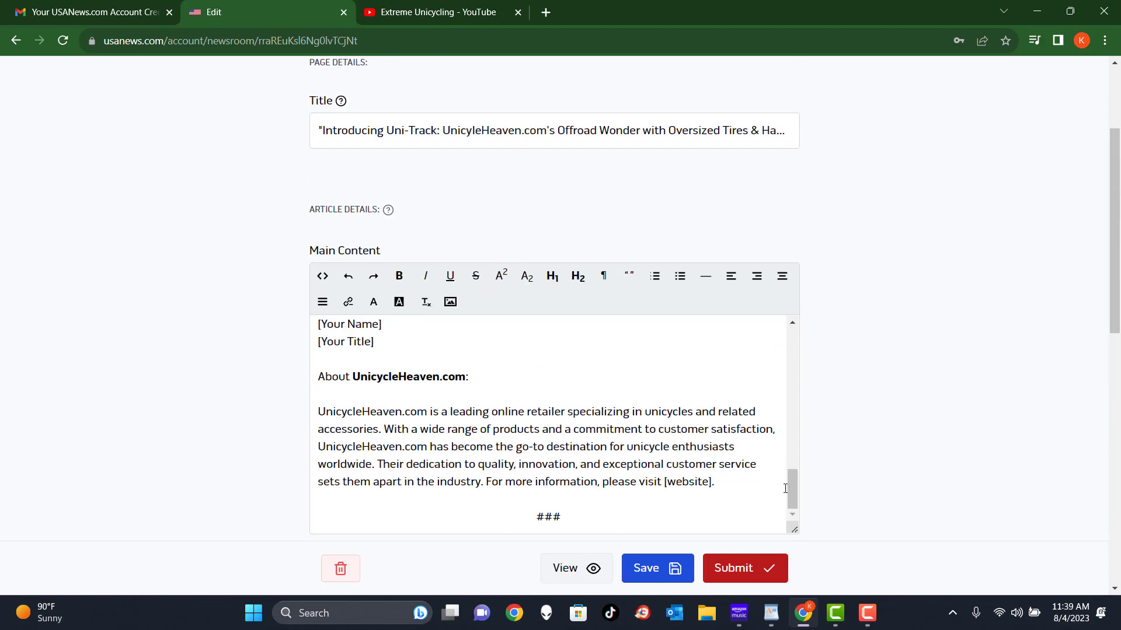
# Make the headline "Introducing Uni-Track: UnicycleHeaven.com's Offroad Wonder with Oversized Tires & Hand Brake!" in the main content bold.
pyautogui.moveTo(793, 493); pyautogui.dragTo(794, 350)
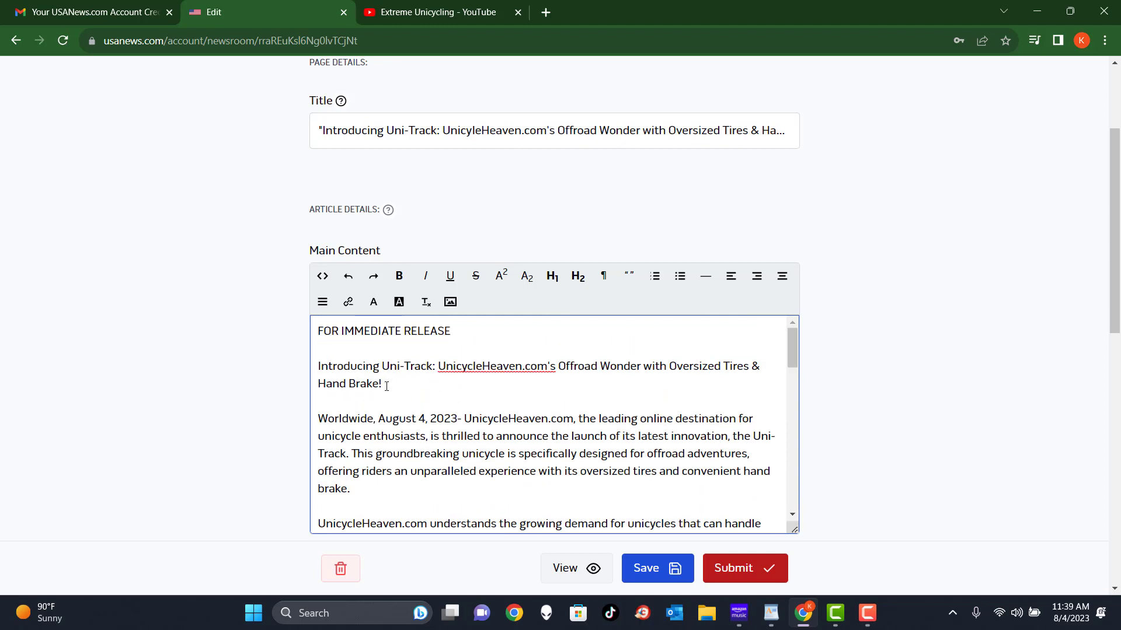
pyautogui.moveTo(385, 386); pyautogui.dragTo(318, 365)
pyautogui.click(399, 275)
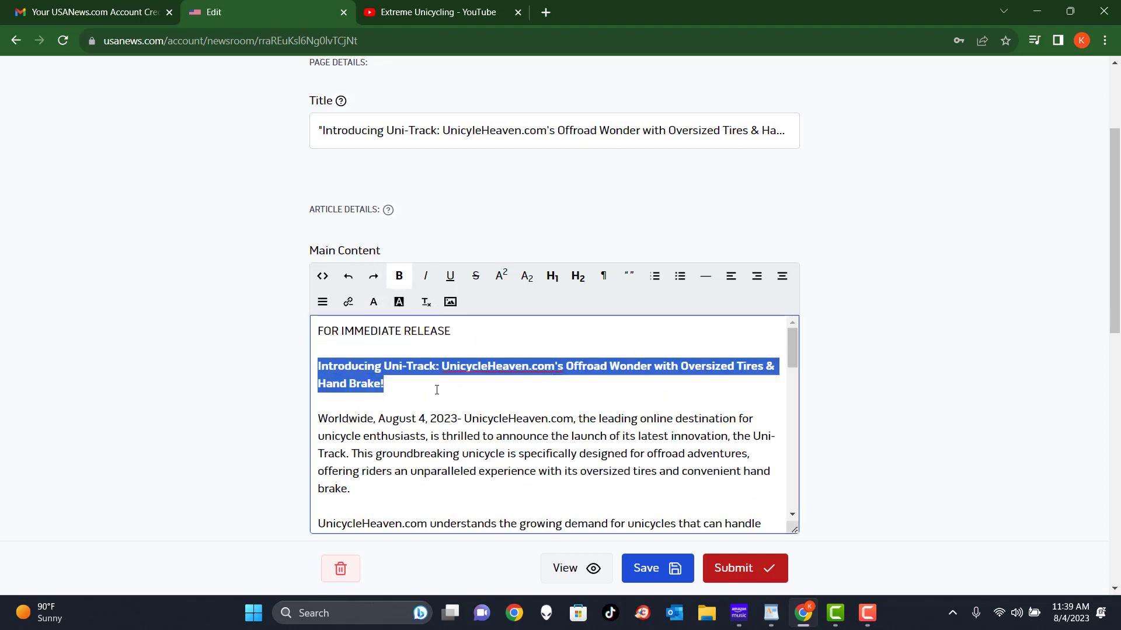
pyautogui.click(436, 390)
# Make the line "For media inquiries, please contact:" near the end of the main content bold.
pyautogui.scroll(-4, 617, 413)
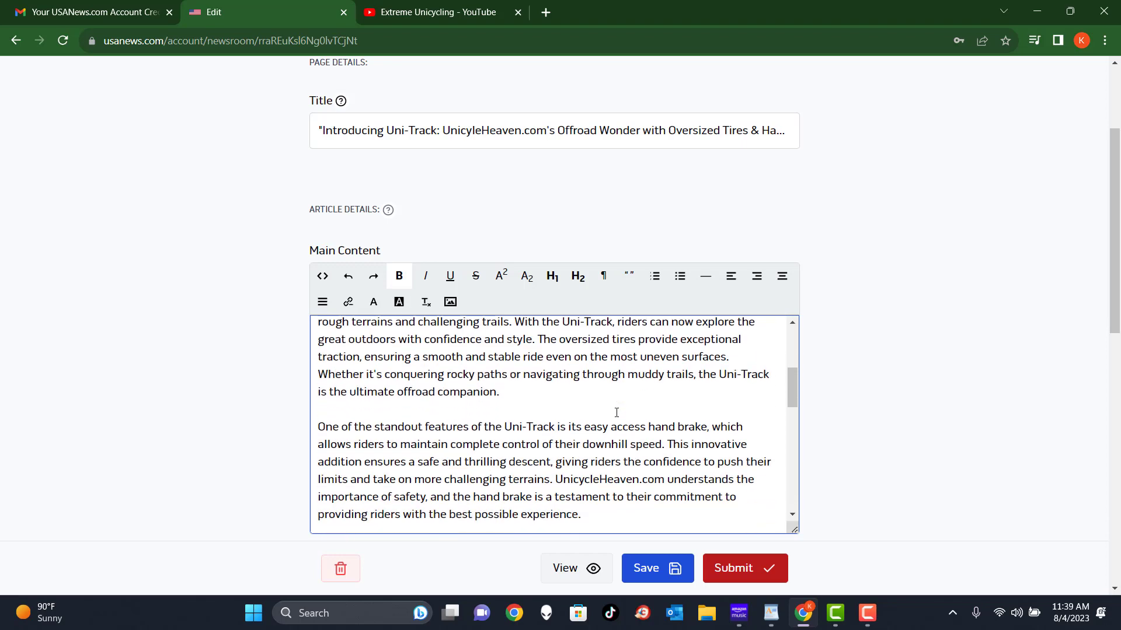
pyautogui.scroll(-6, 616, 413)
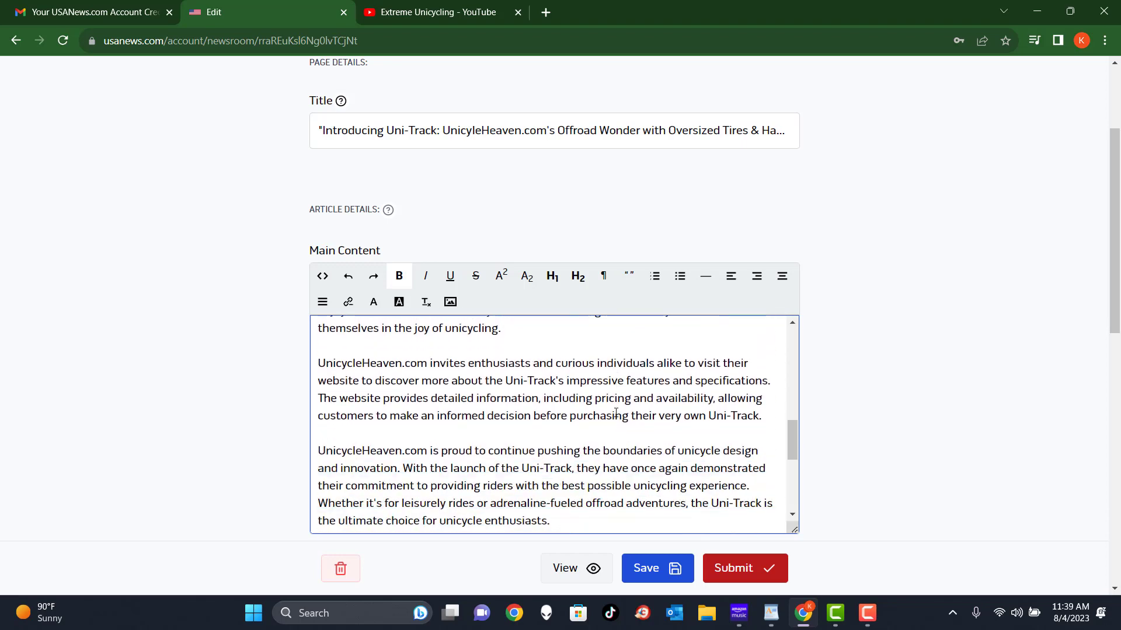
pyautogui.scroll(-5, 617, 412)
pyautogui.moveTo(522, 406); pyautogui.dragTo(315, 414)
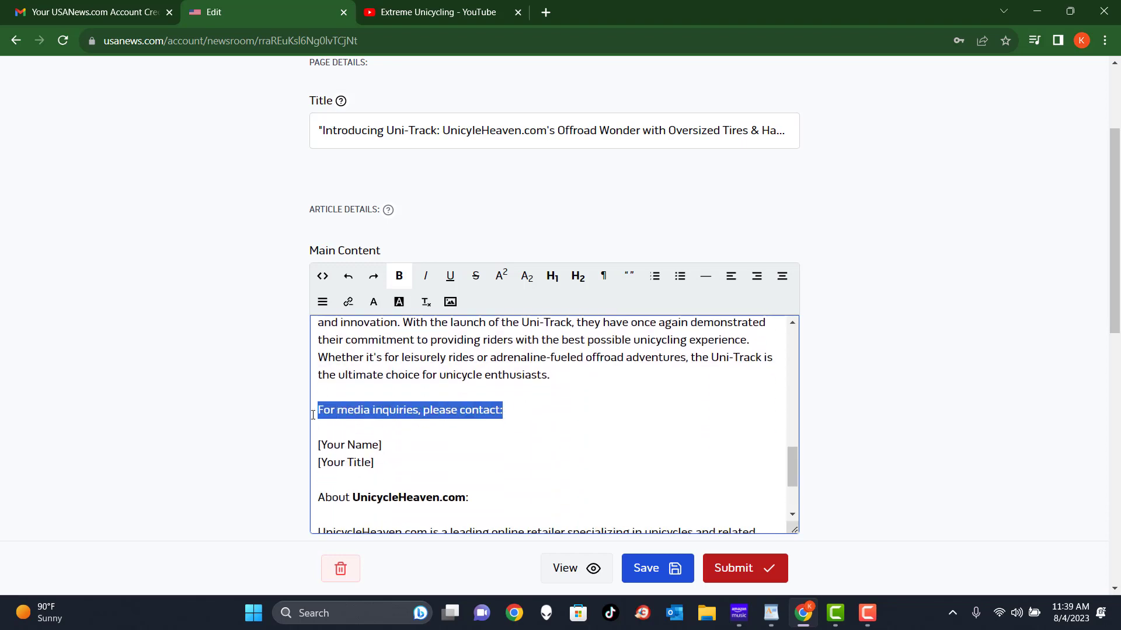
pyautogui.click(399, 279)
pyautogui.scroll(-4, 552, 405)
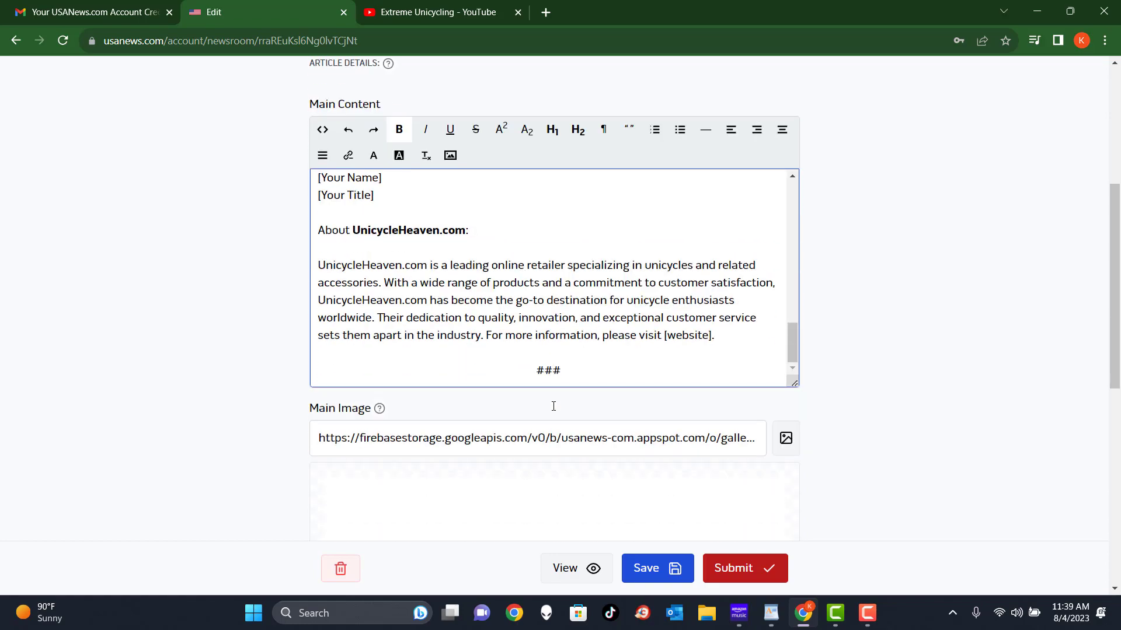
# Review the bold formatting and paragraph layout of the main content to find a place for a video.
pyautogui.scroll(10, 677, 278)
pyautogui.scroll(3, 677, 278)
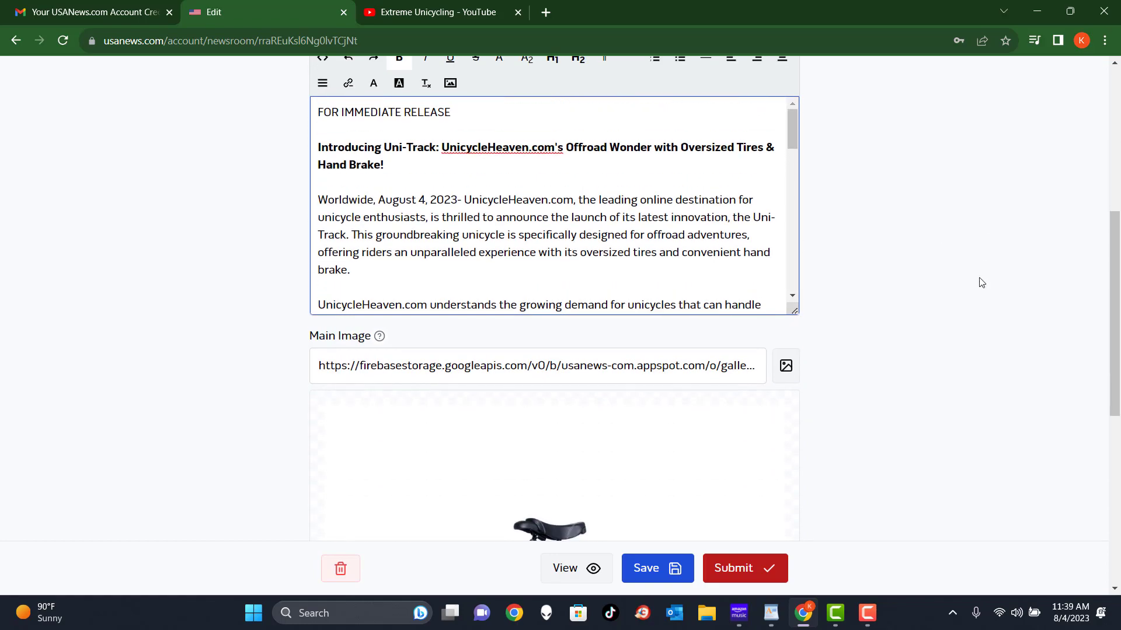
pyautogui.scroll(4, 990, 295)
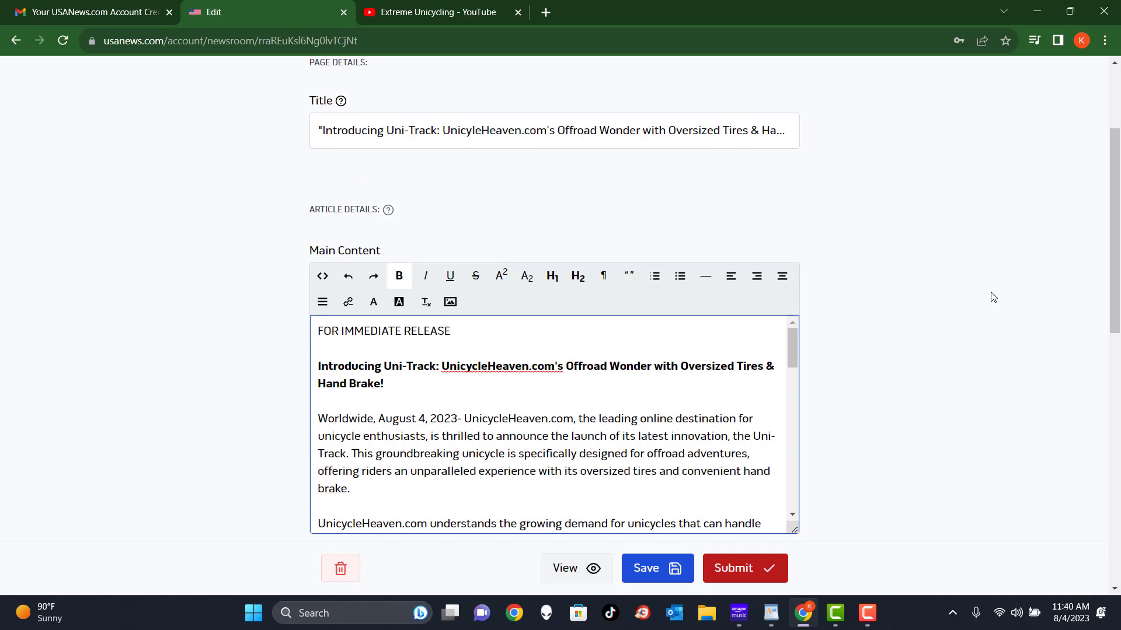
pyautogui.scroll(-8, 733, 387)
pyautogui.scroll(-7, 933, 373)
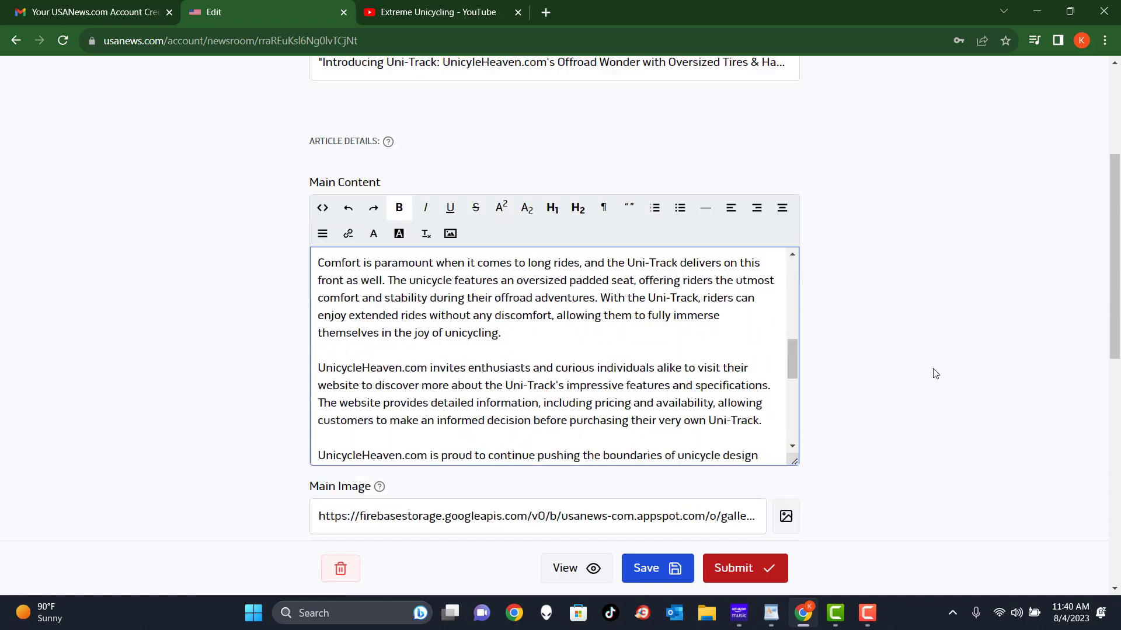
pyautogui.scroll(6, 1028, 355)
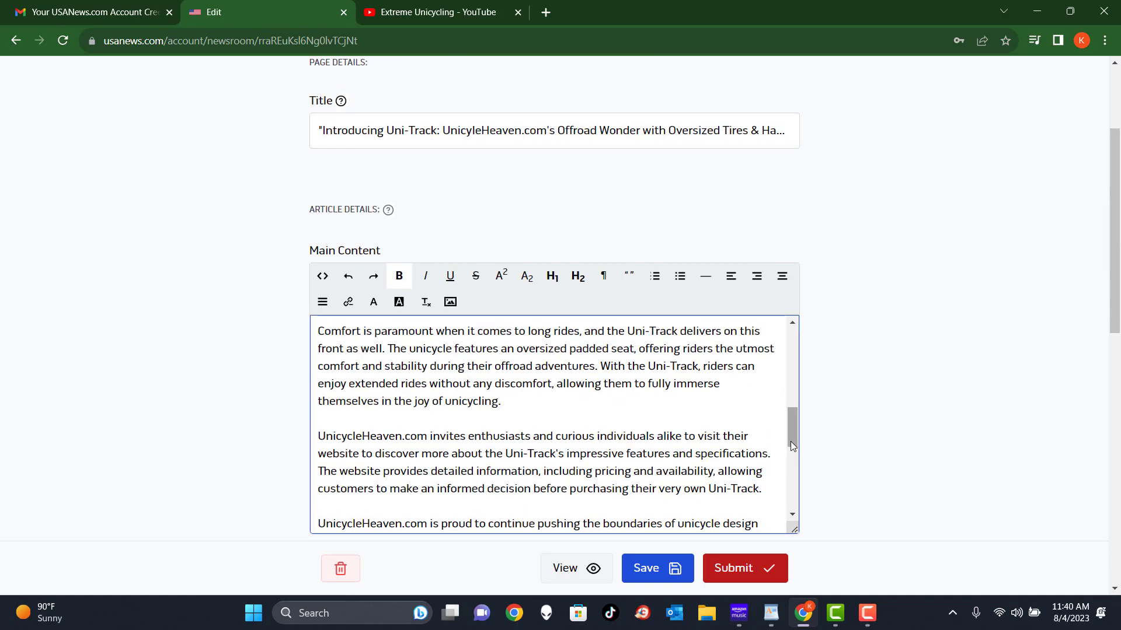
pyautogui.moveTo(791, 439); pyautogui.dragTo(790, 356)
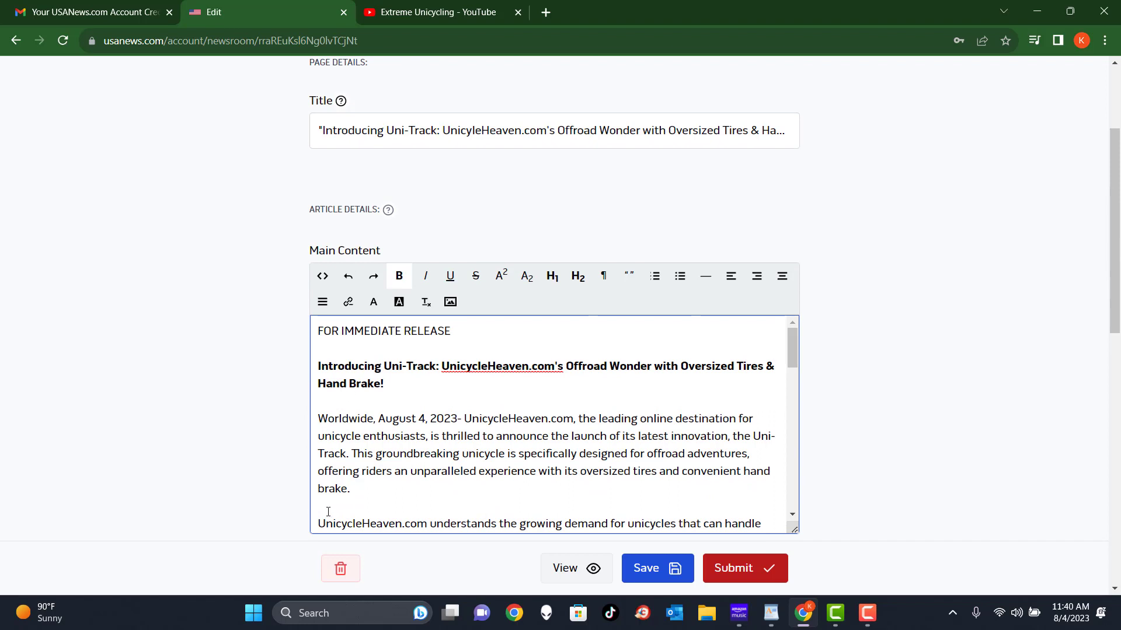
# Place the cursor in the blank line below the "Worldwide, August 4, 2023" paragraph and copy the Extreme Unicycling video's embed code from YouTube.
pyautogui.scroll(-1, 532, 417)
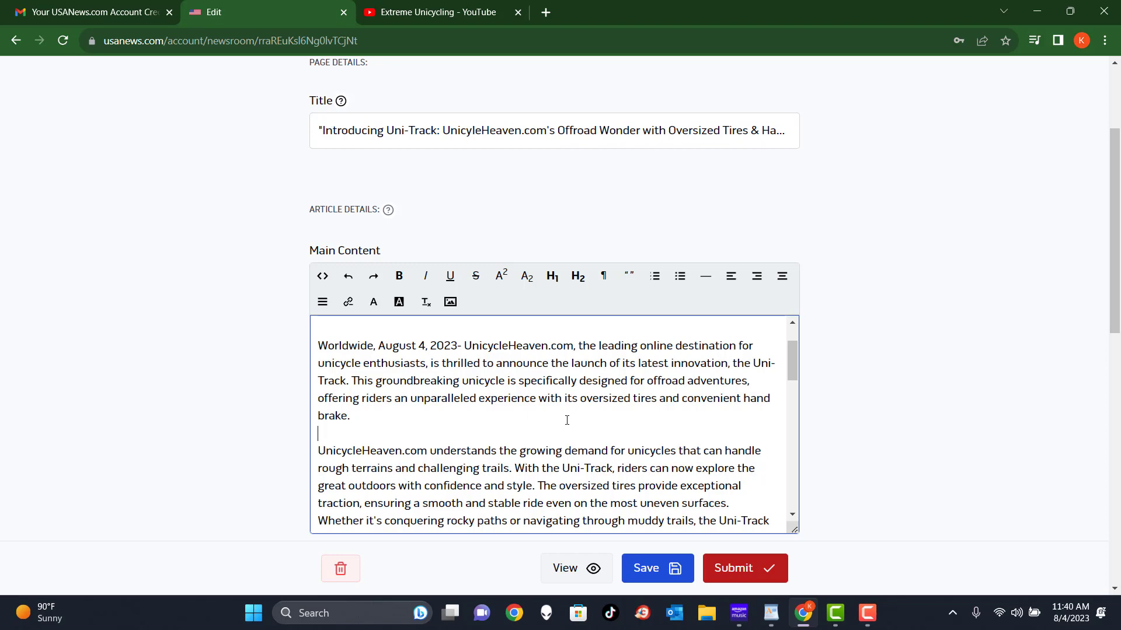
pyautogui.click(420, 10)
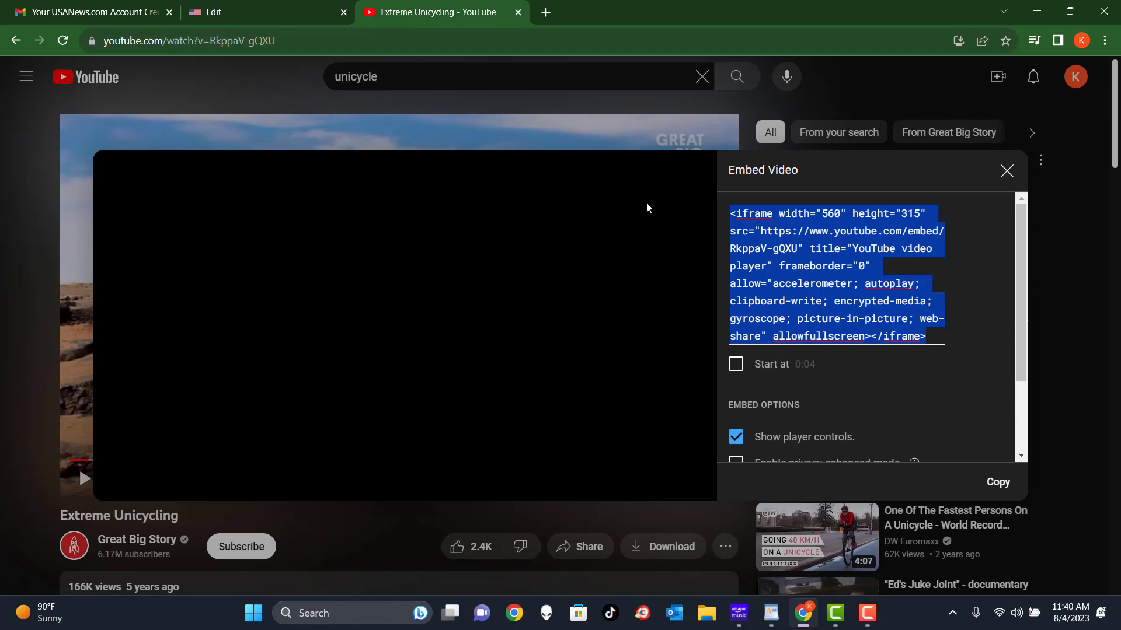
pyautogui.click(1006, 171)
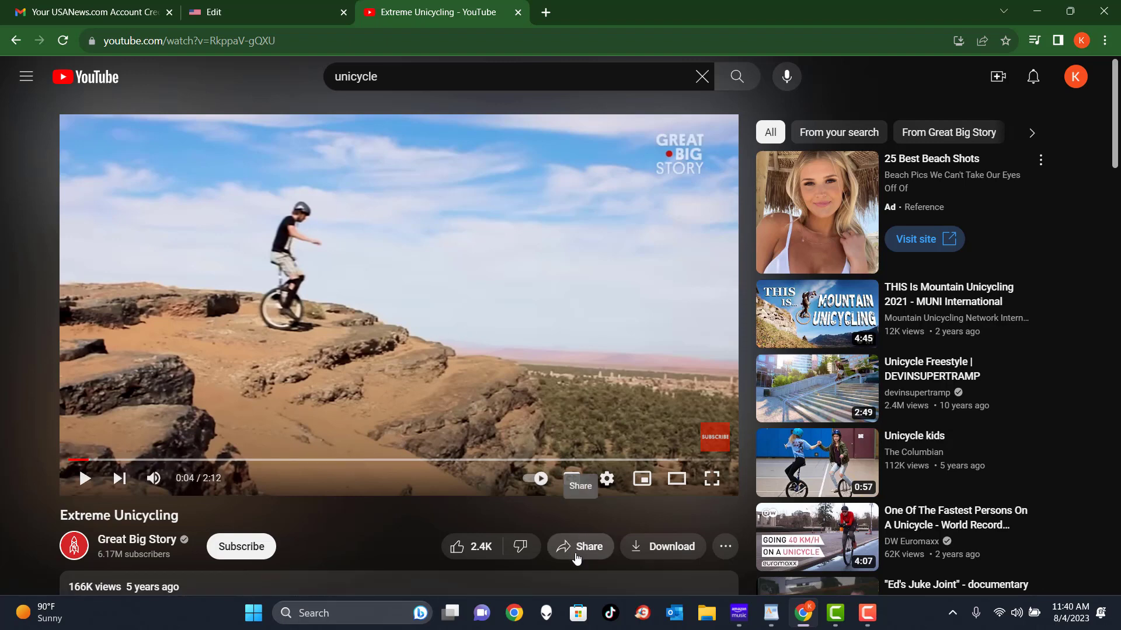
pyautogui.click(579, 536)
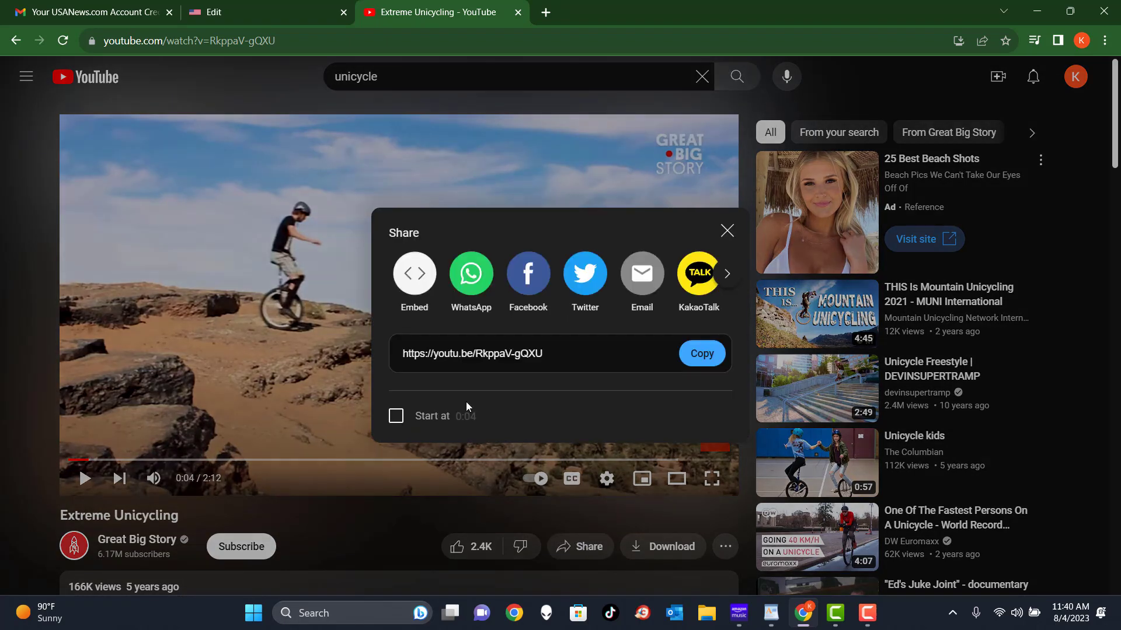
pyautogui.click(419, 281)
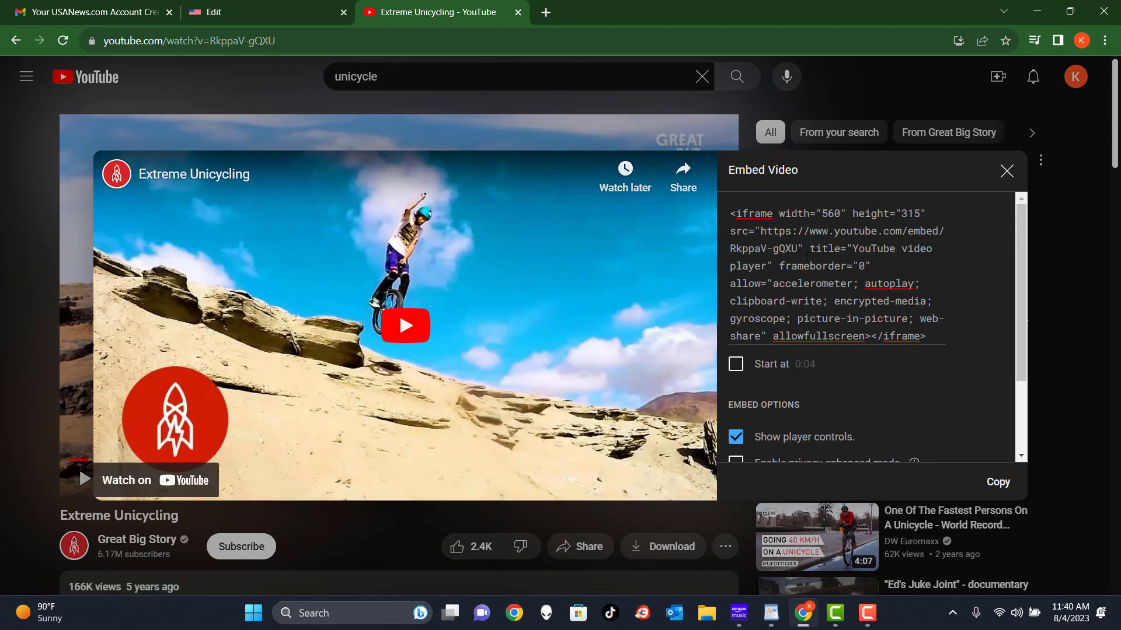
pyautogui.click(999, 483)
# Return to the USANews.com editor and paste the video embed code into the blank line below the "Worldwide, August 4, 2023" paragraph.
pyautogui.click(72, 15)
pyautogui.click(214, 10)
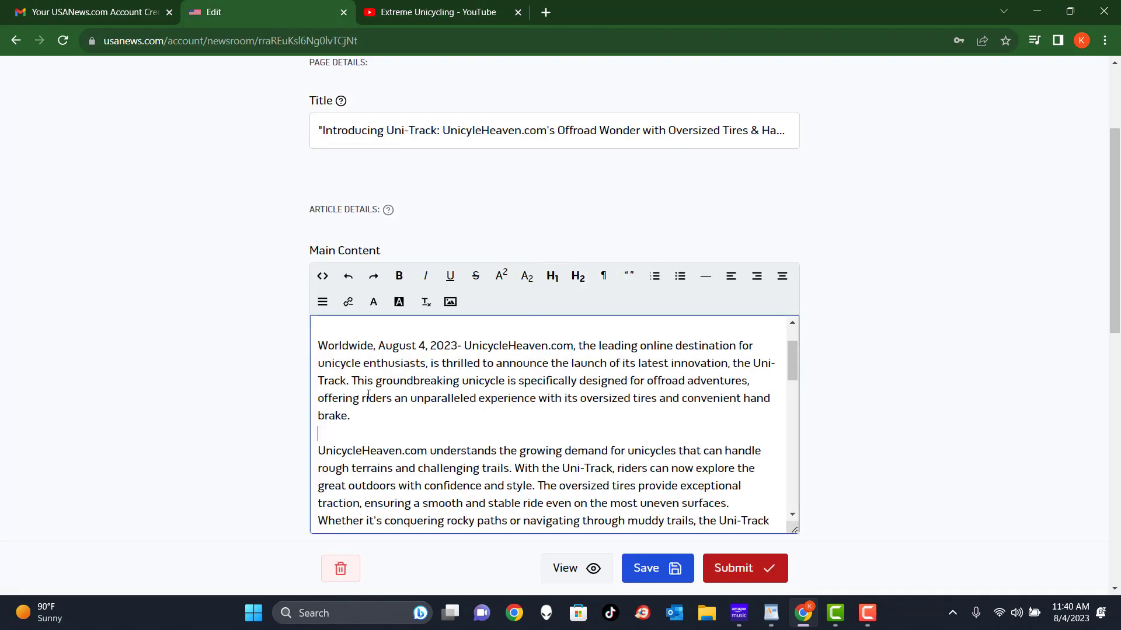
pyautogui.rightClick(327, 434)
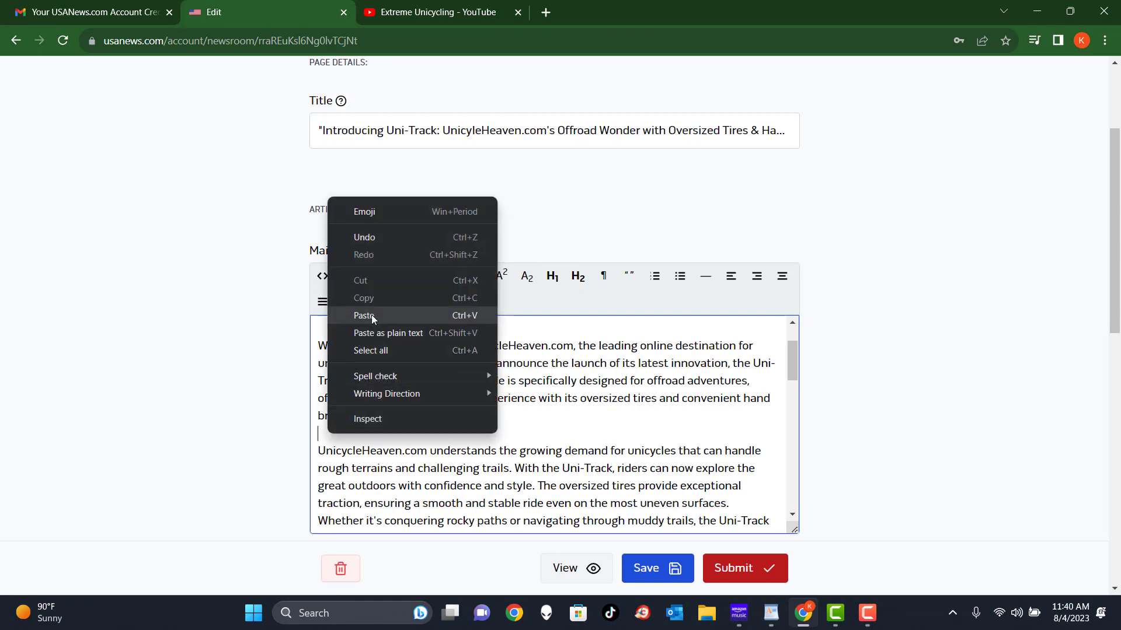
pyautogui.click(372, 315)
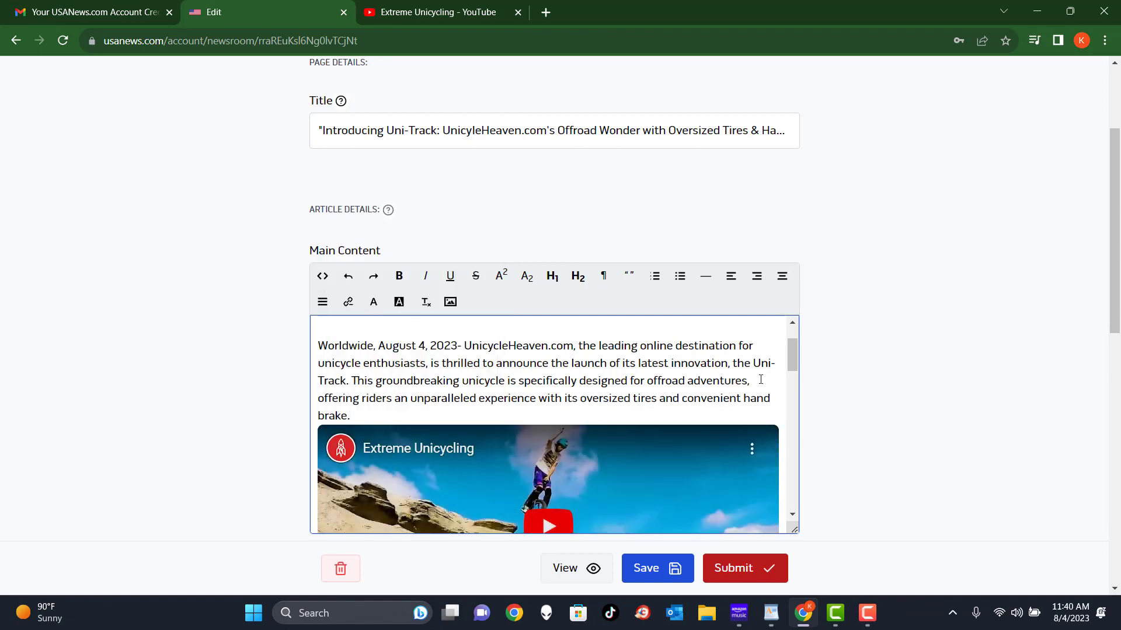
# Insert a blank line between the "Worldwide, August 4, 2023" paragraph and the embedded video.
pyautogui.moveTo(792, 345)
pyautogui.mouseDown()
pyautogui.moveTo(794, 391)
pyautogui.moveTo(792, 344)
pyautogui.mouseUp()
pyautogui.click(360, 429)
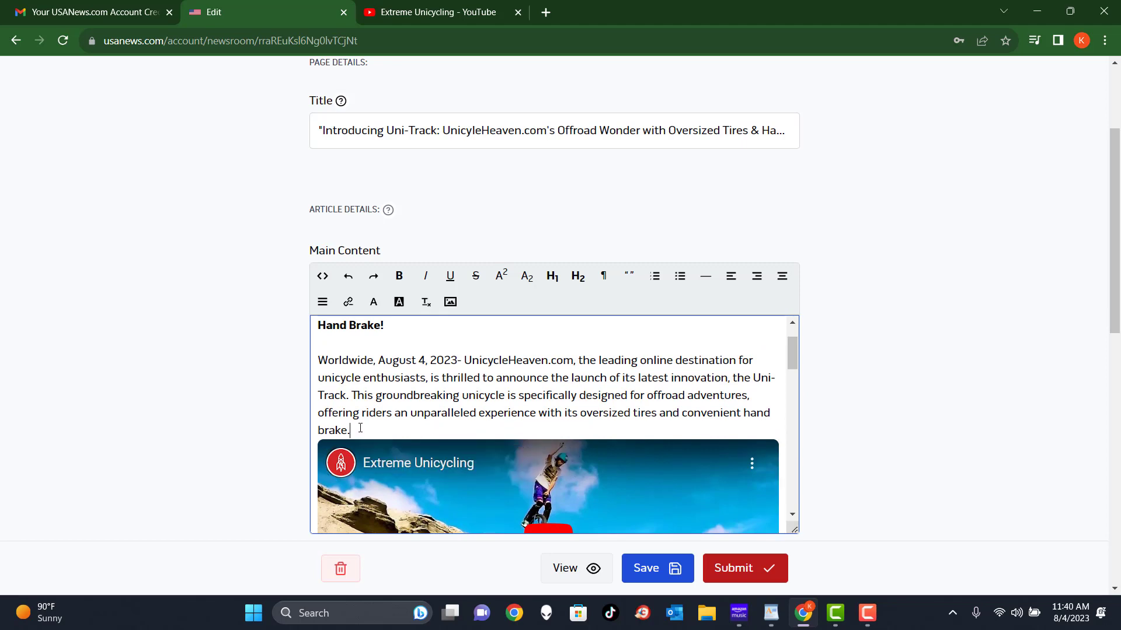
pyautogui.press('Return')
# Review the embedded video's placement, the surrounding main content and the main image.
pyautogui.scroll(-4, 573, 409)
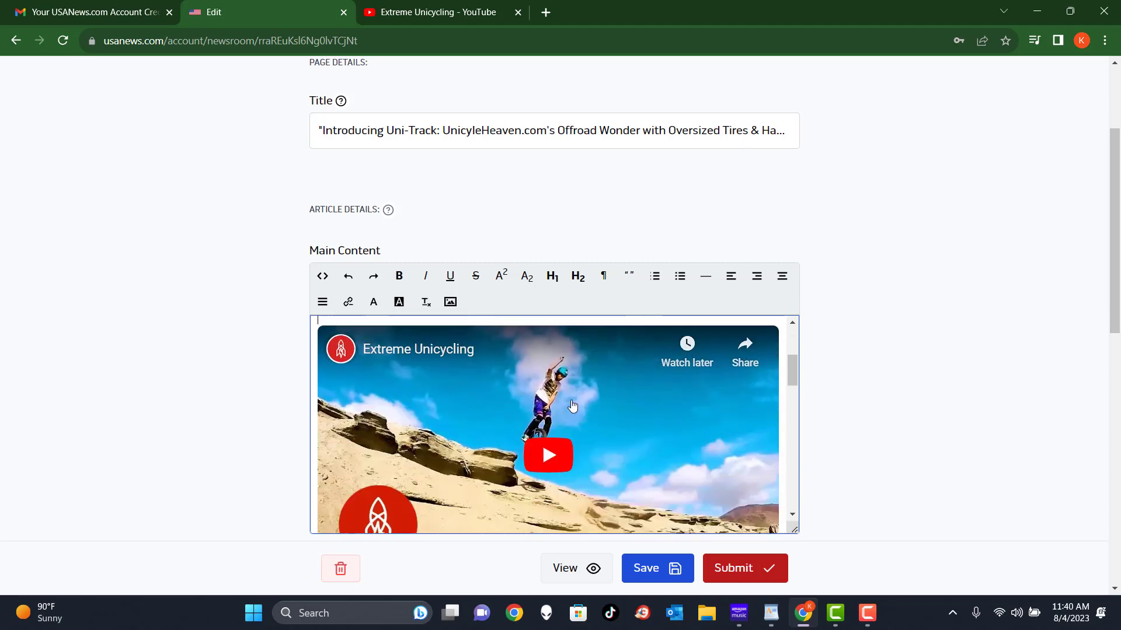
pyautogui.scroll(3, 573, 408)
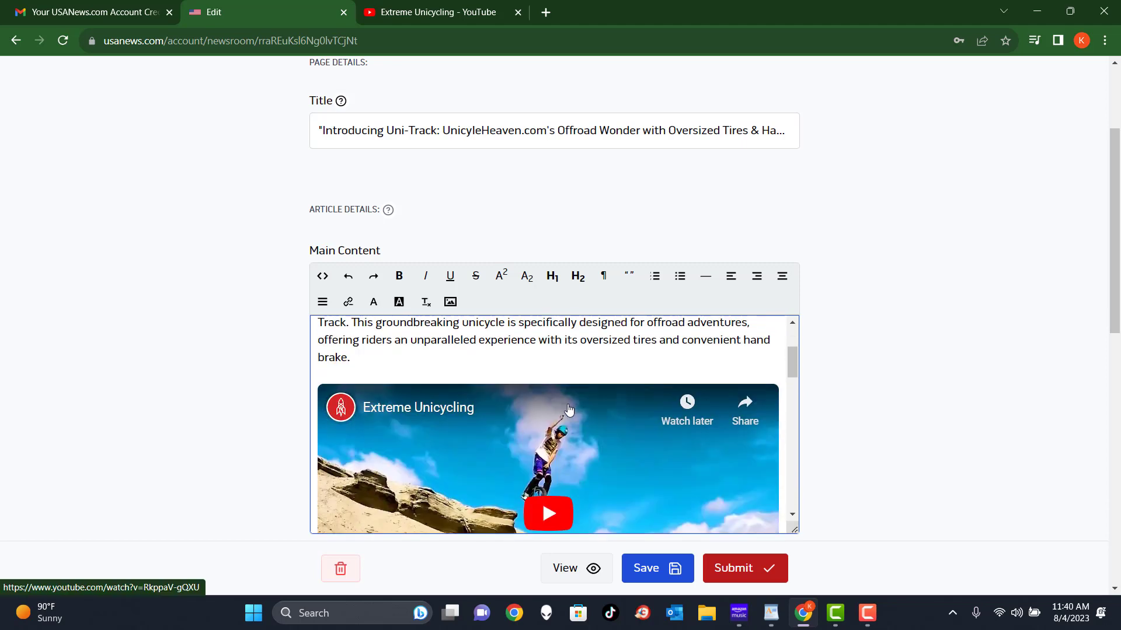
pyautogui.scroll(-12, 582, 419)
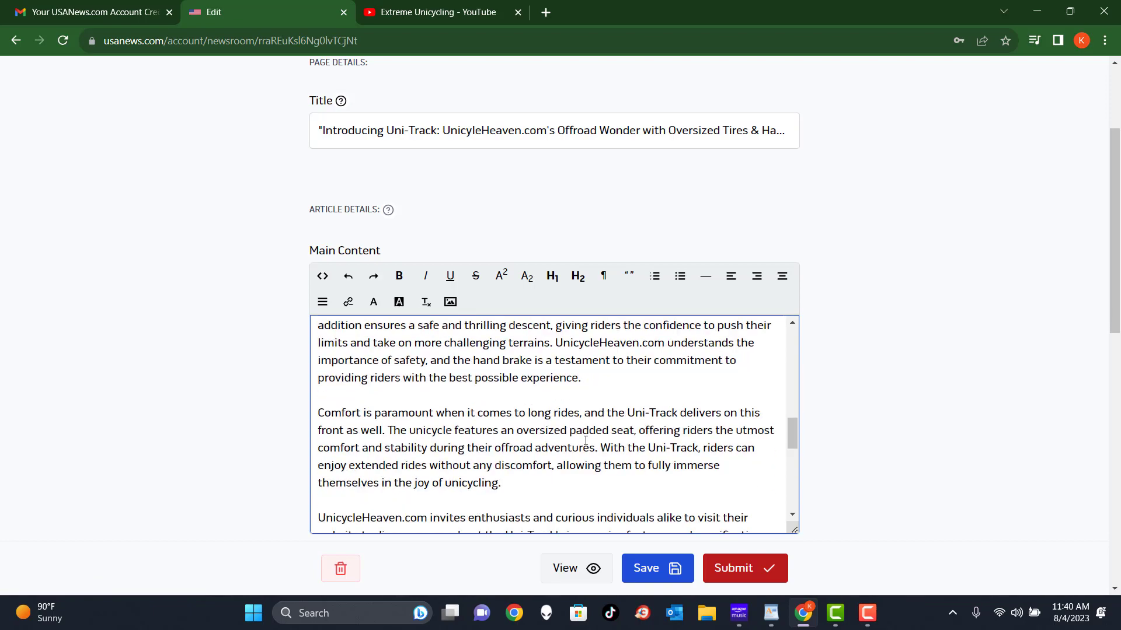
pyautogui.scroll(-3, 586, 441)
pyautogui.scroll(15, 584, 437)
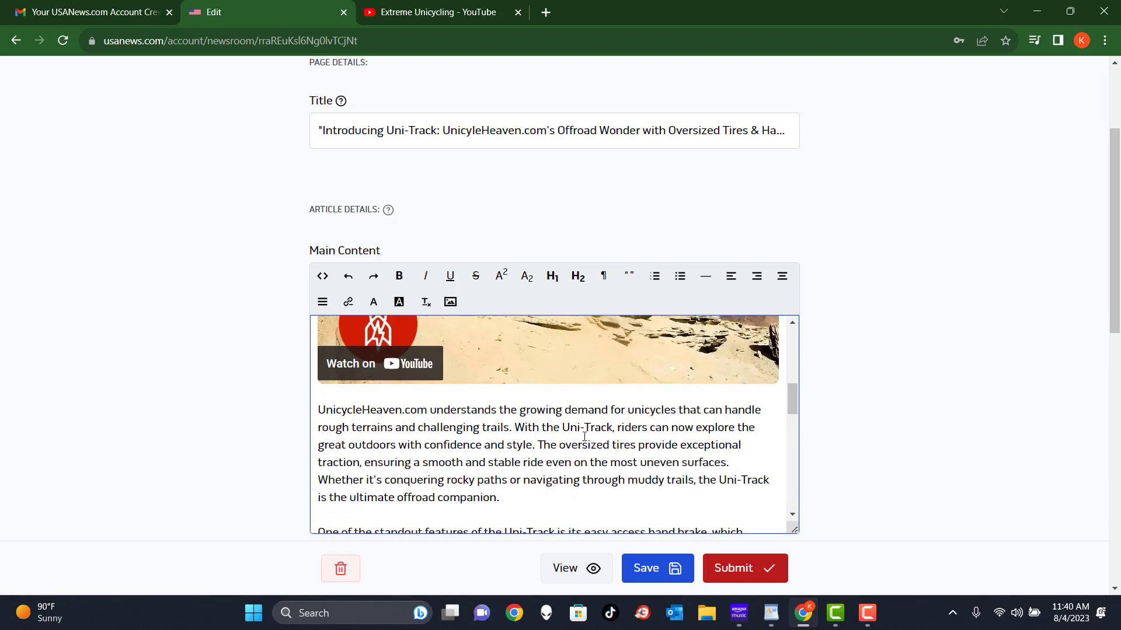
pyautogui.scroll(-6, 956, 325)
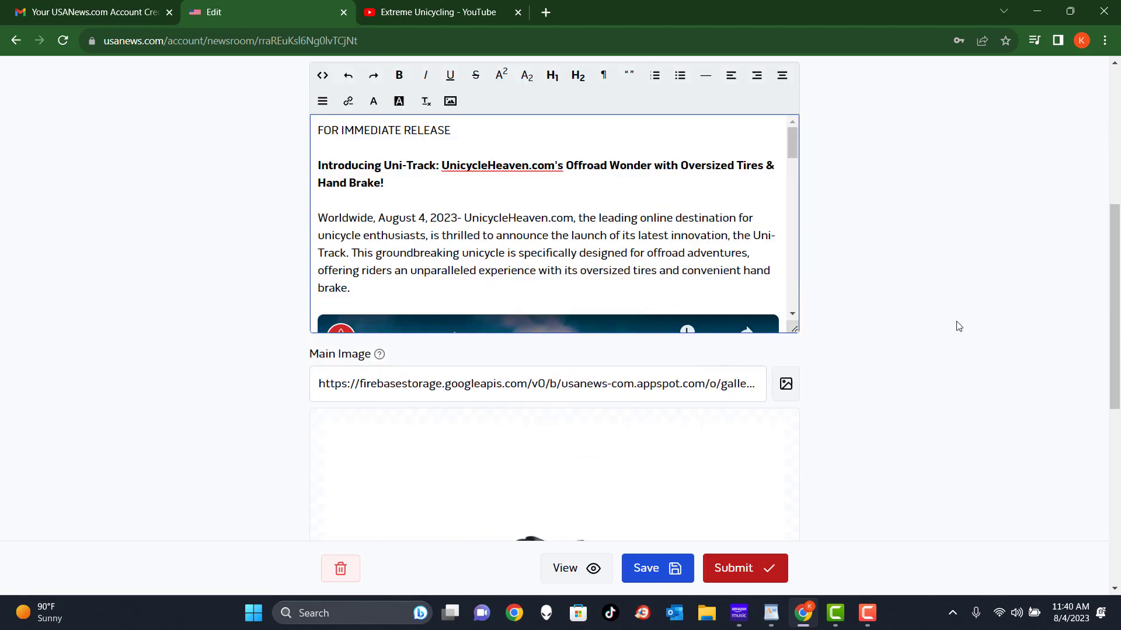
pyautogui.scroll(-4, 951, 341)
pyautogui.scroll(10, 940, 333)
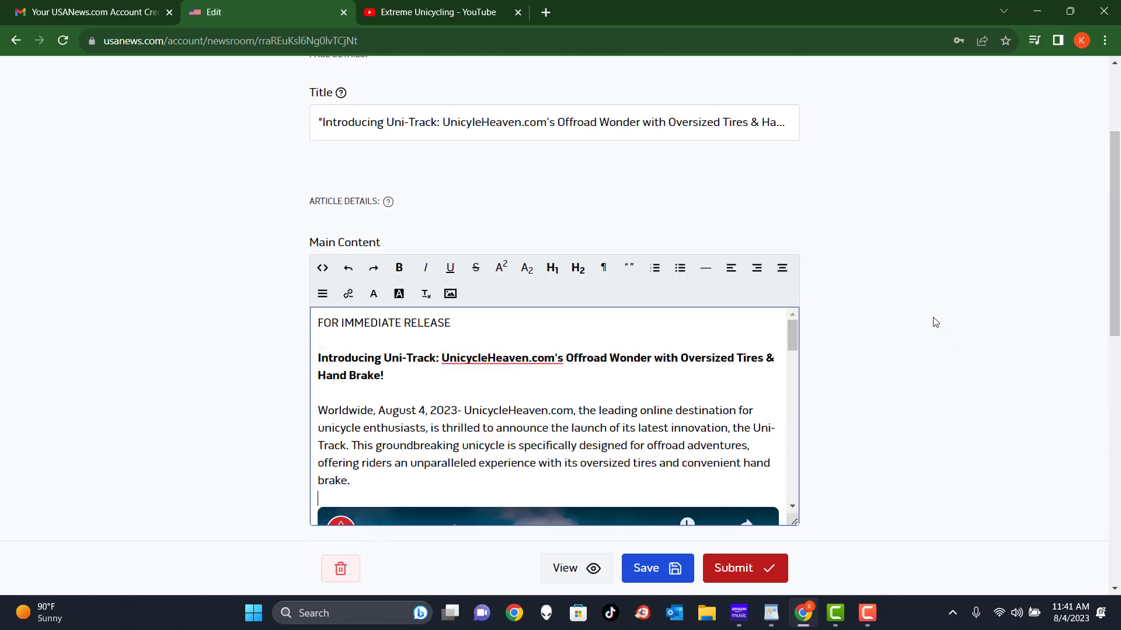
pyautogui.scroll(-8, 934, 322)
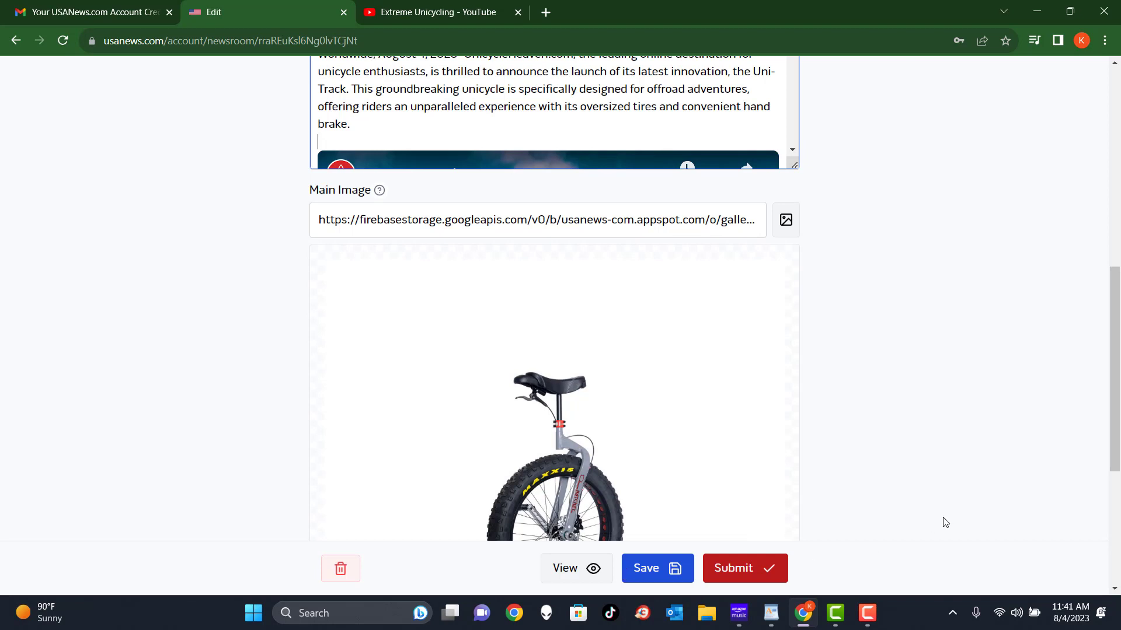
# Save the press release and open its article view in a new browser tab.
pyautogui.click(648, 570)
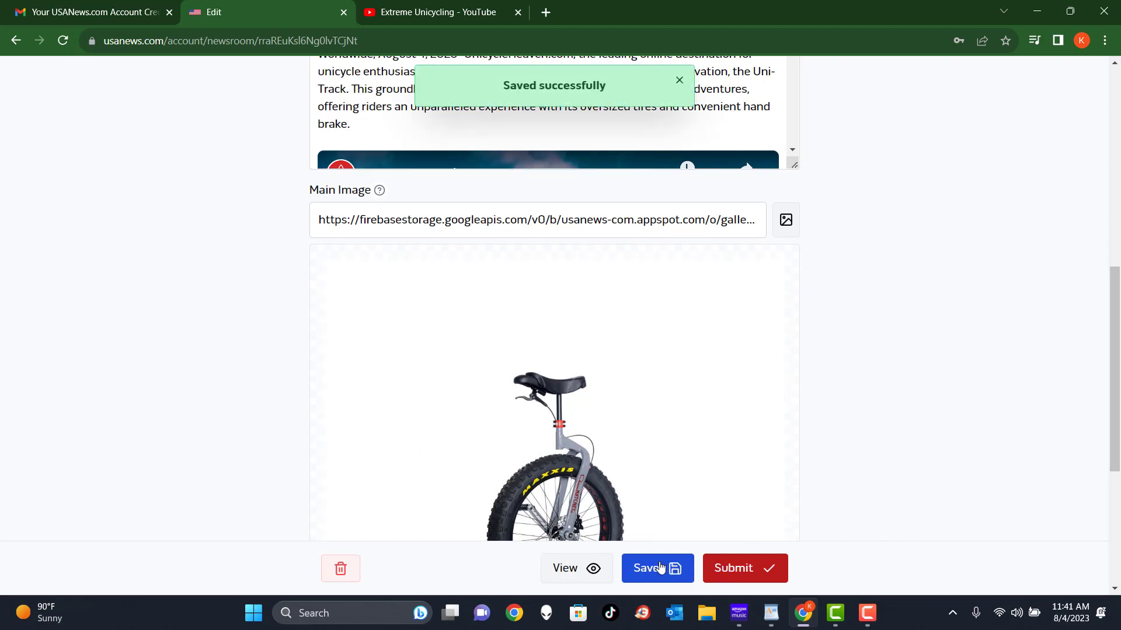
pyautogui.rightClick(572, 569)
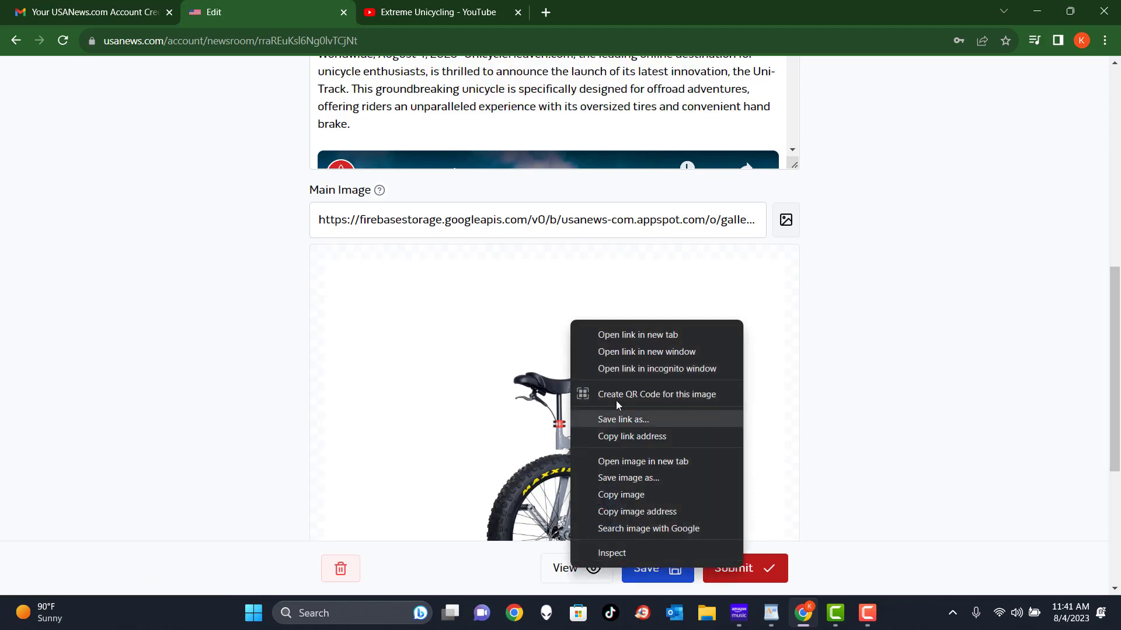
pyautogui.click(625, 334)
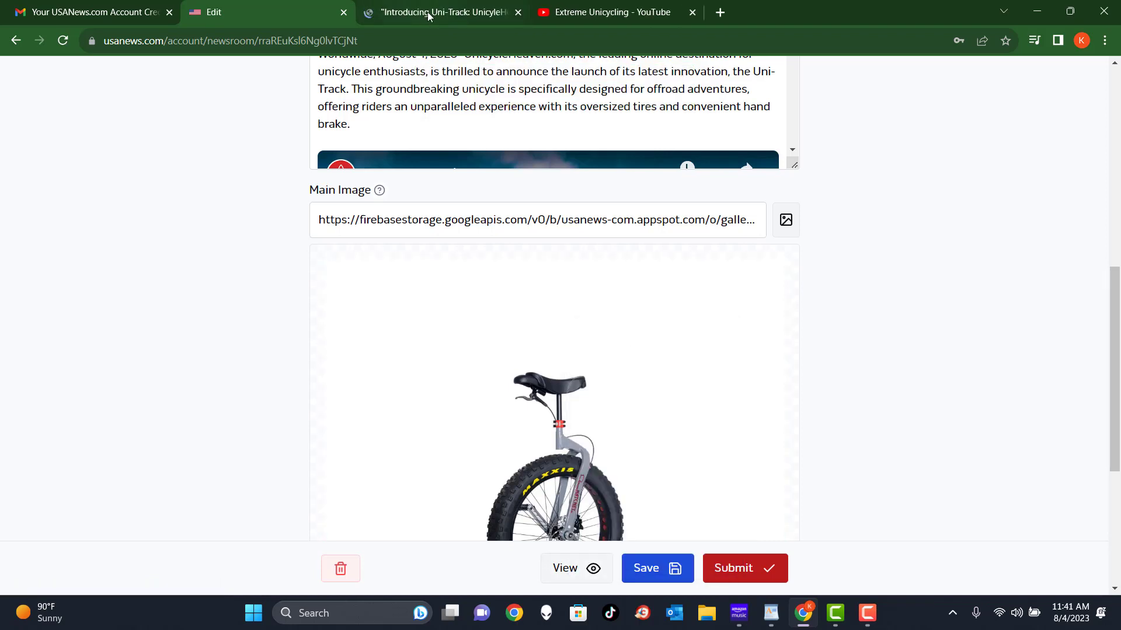
pyautogui.click(423, 14)
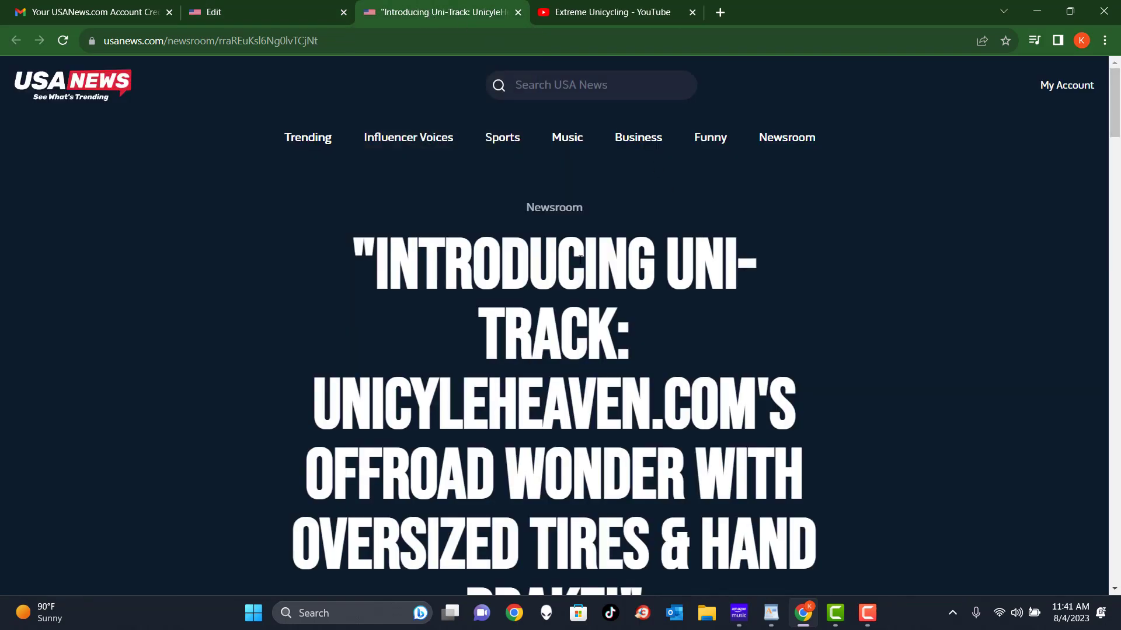
# Examine the article view's title, main image, bold headline, opening paragraph and embedded video.
pyautogui.scroll(-6, 580, 255)
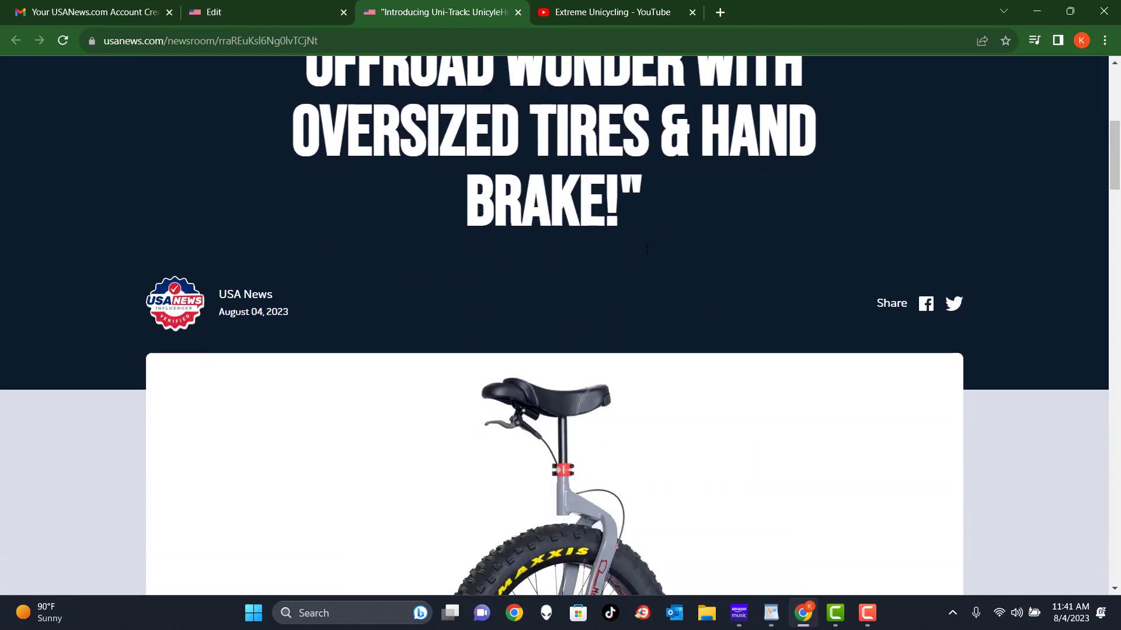
pyautogui.scroll(-5, 647, 250)
pyautogui.scroll(-7, 728, 247)
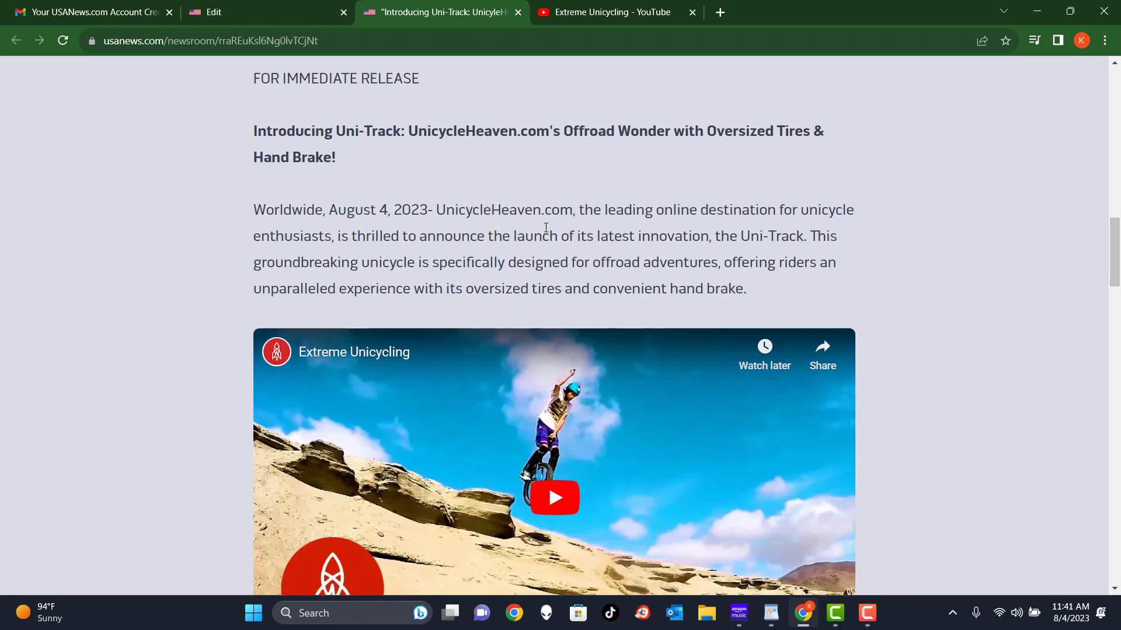
pyautogui.scroll(12, 619, 316)
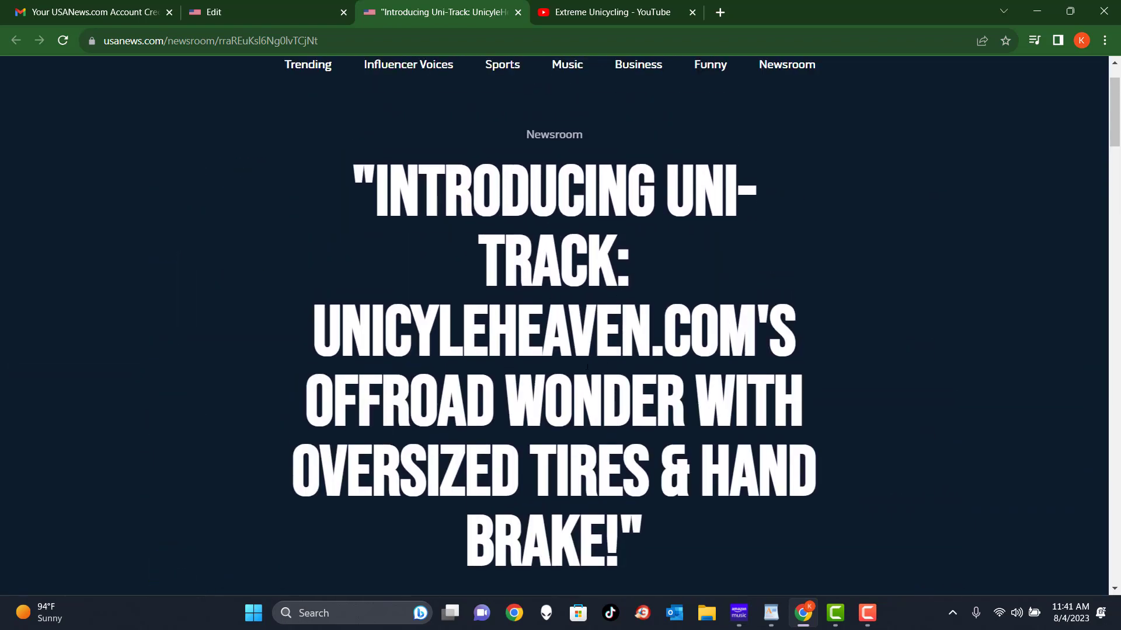
pyautogui.scroll(-12, 688, 415)
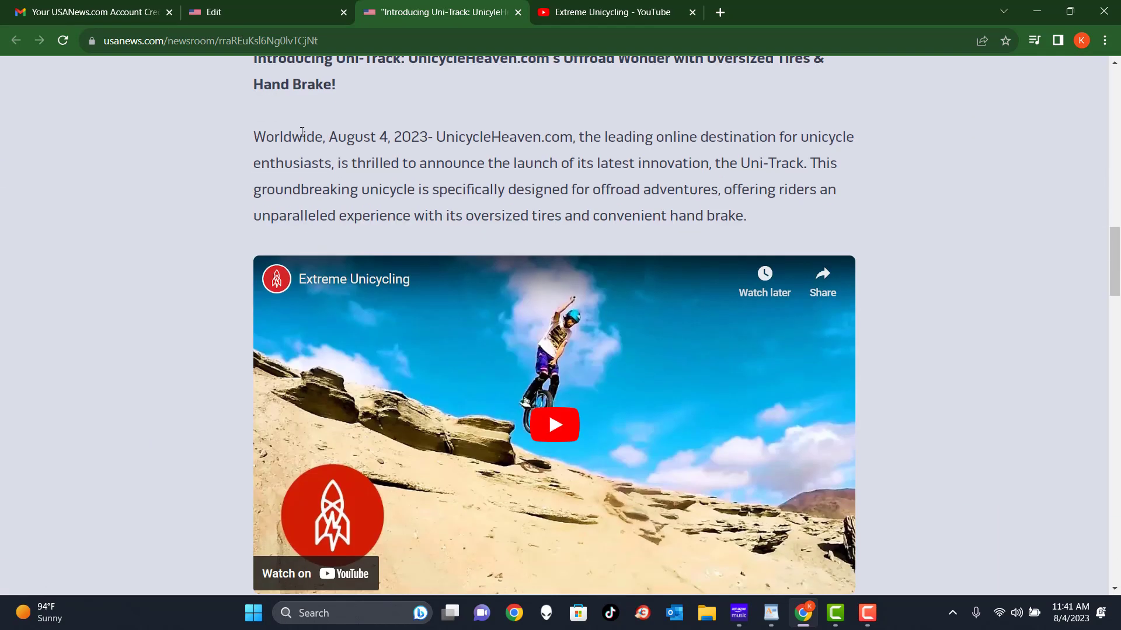
# Examine the article view's dateline, embedded video, body paragraphs and media contact section.
pyautogui.moveTo(432, 143); pyautogui.dragTo(253, 111)
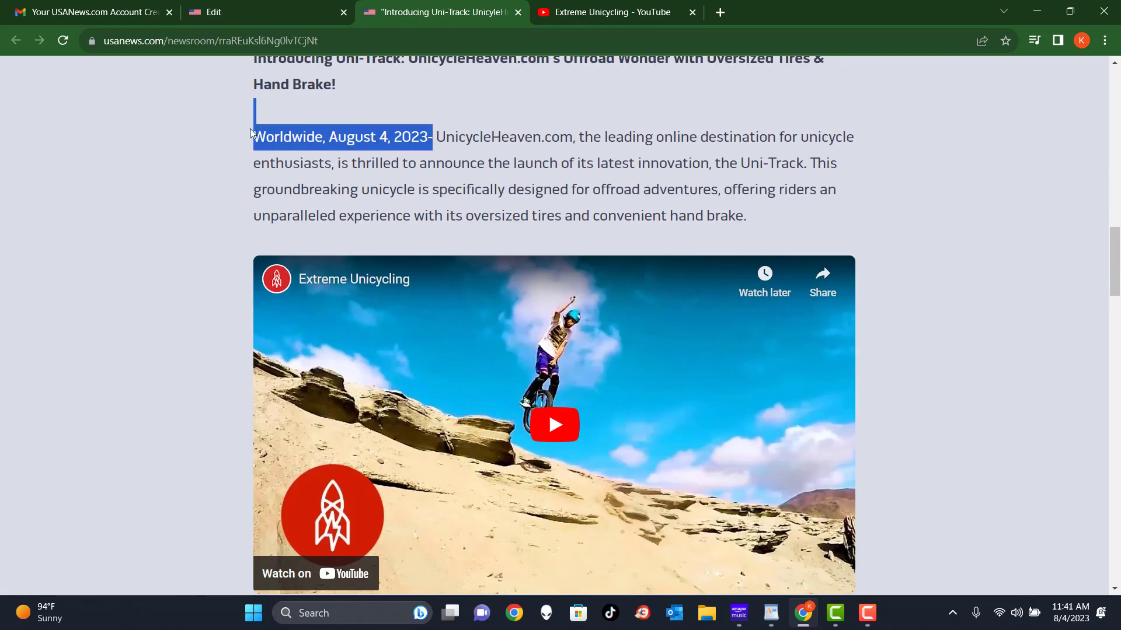
pyautogui.click(465, 143)
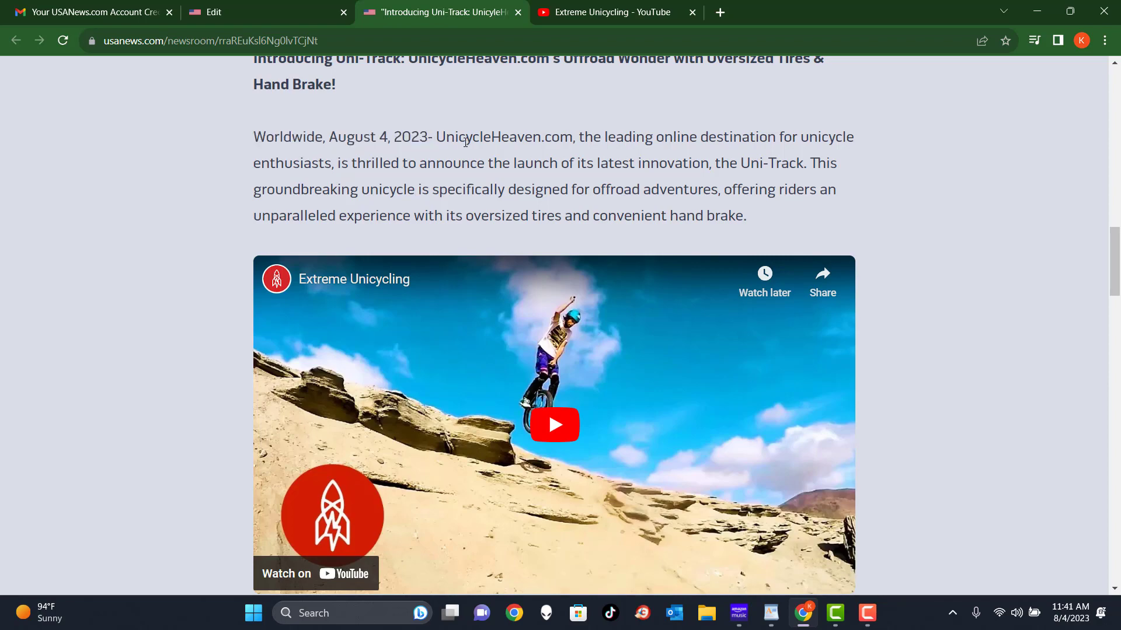
pyautogui.scroll(-2, 604, 300)
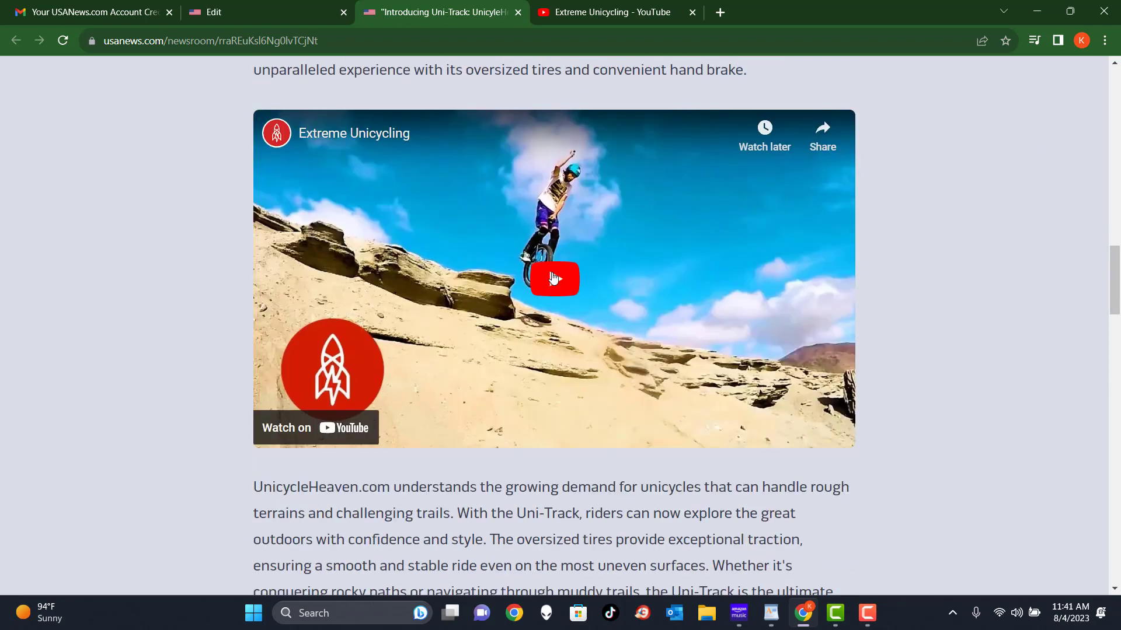
pyautogui.scroll(-6, 710, 294)
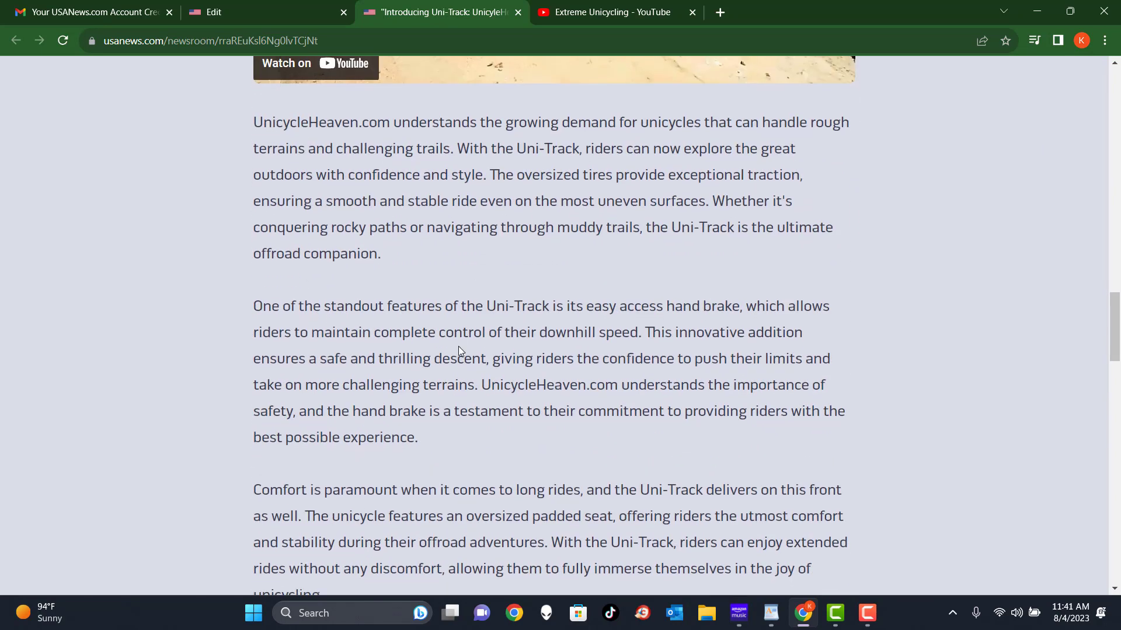
pyautogui.scroll(-12, 459, 350)
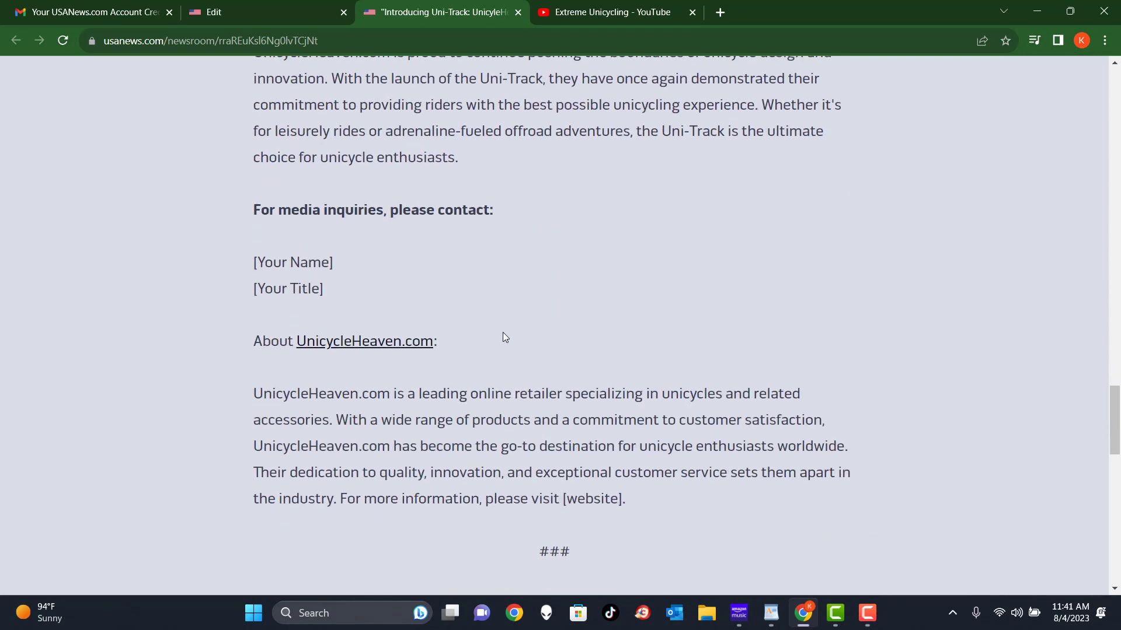
# Open the UnicycleHeaven.com link from the About heading in a new browser tab and close that tab.
pyautogui.rightClick(369, 343)
pyautogui.click(408, 351)
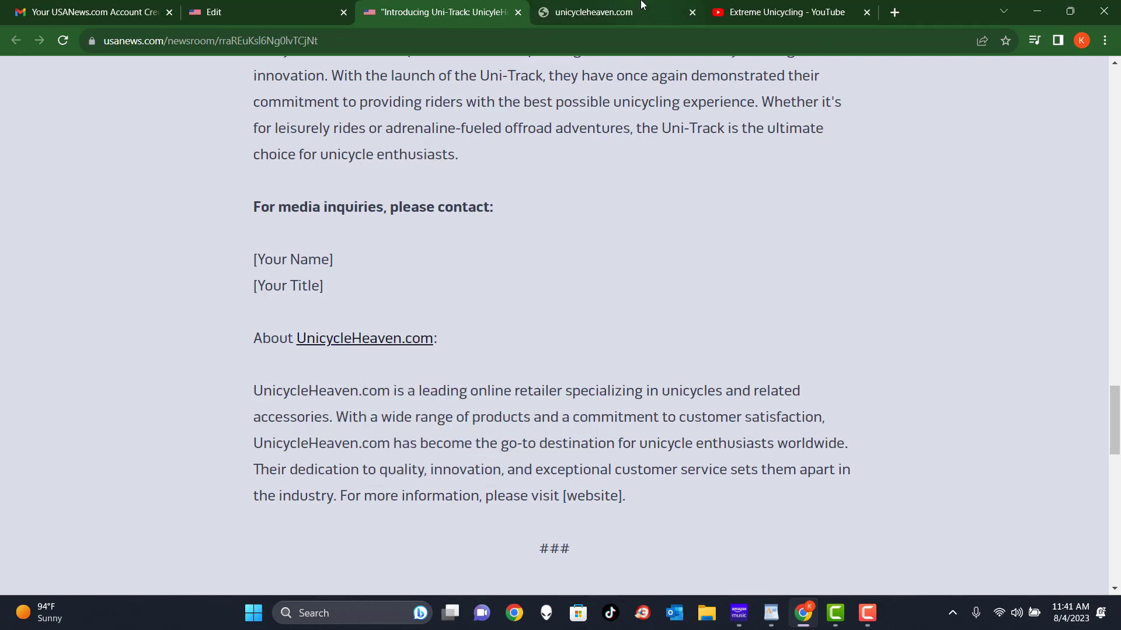
pyautogui.click(677, 14)
pyautogui.click(692, 12)
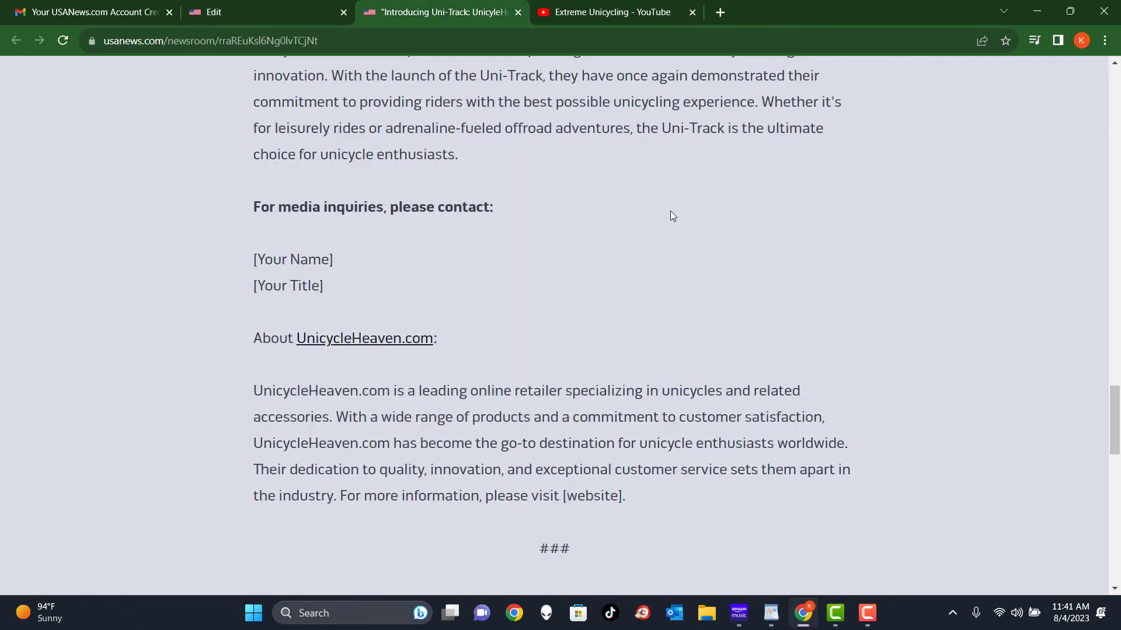
# Review the article from its closing section back to the title and main image, and close the article view.
pyautogui.scroll(-4, 586, 444)
pyautogui.scroll(20, 615, 307)
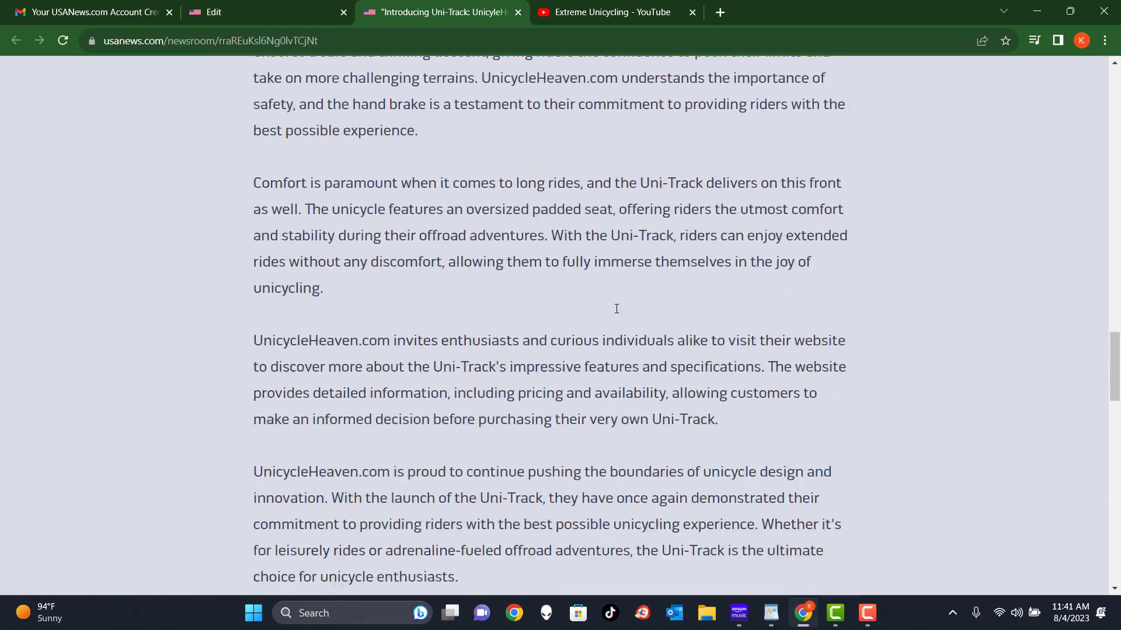
pyautogui.scroll(3, 570, 225)
pyautogui.scroll(-15, 569, 224)
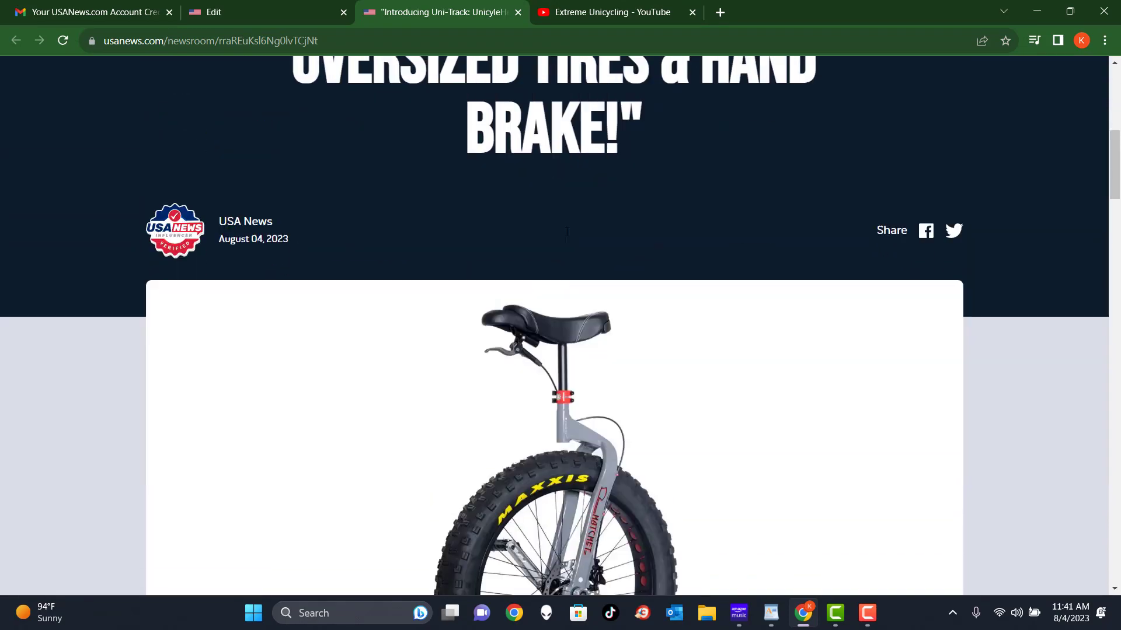
pyautogui.scroll(7, 566, 251)
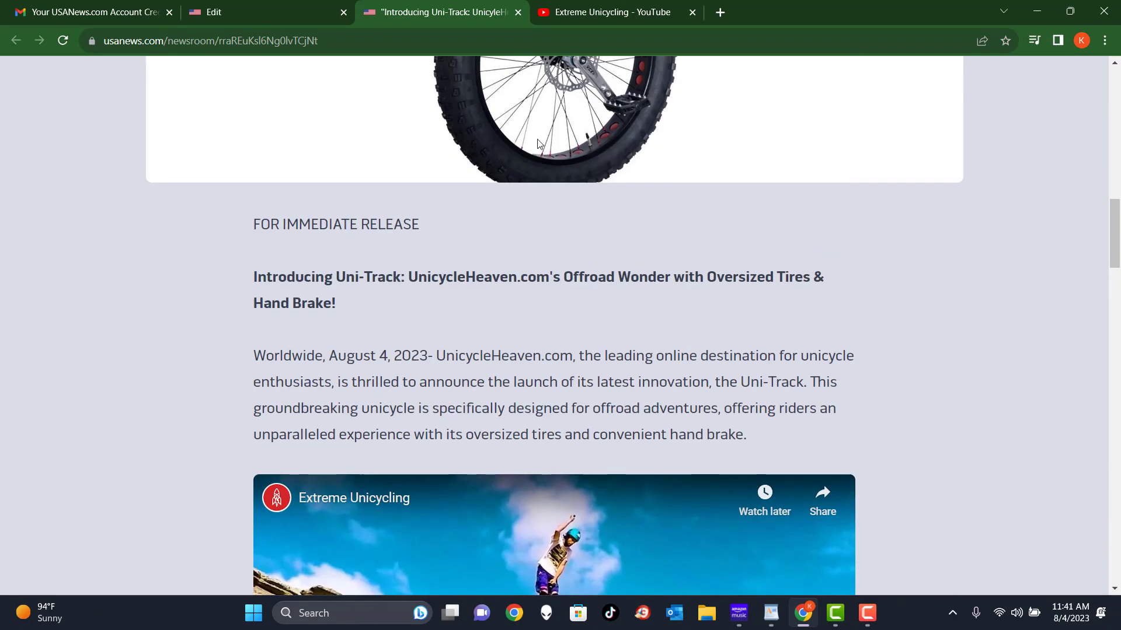
pyautogui.click(518, 13)
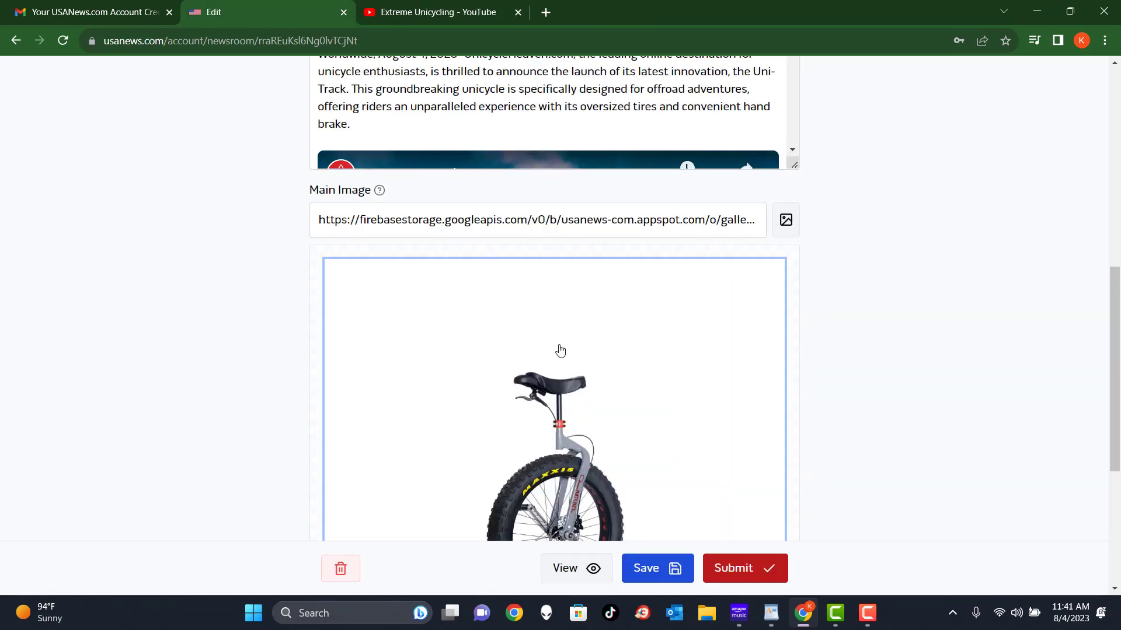
# Review the press release's edit form, including its main image, created and updated times, and title.
pyautogui.scroll(-3, 944, 399)
pyautogui.scroll(-1, 943, 397)
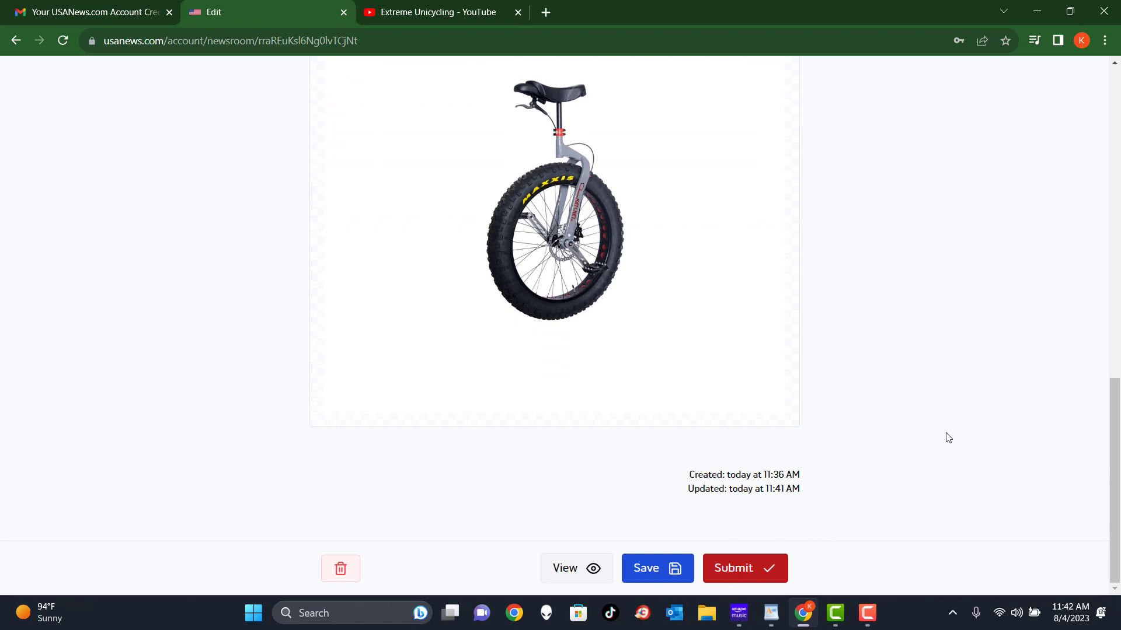
pyautogui.scroll(10, 976, 327)
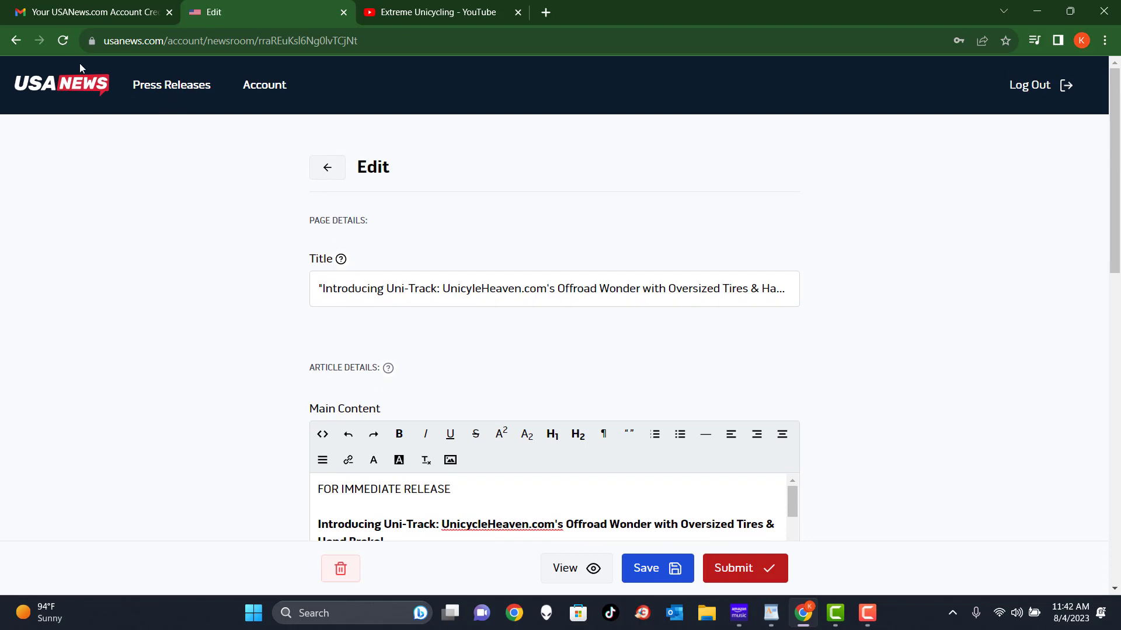
# Check the account page's email, password, billing and limits entries, and return to the press release list.
pyautogui.click(63, 41)
pyautogui.click(264, 85)
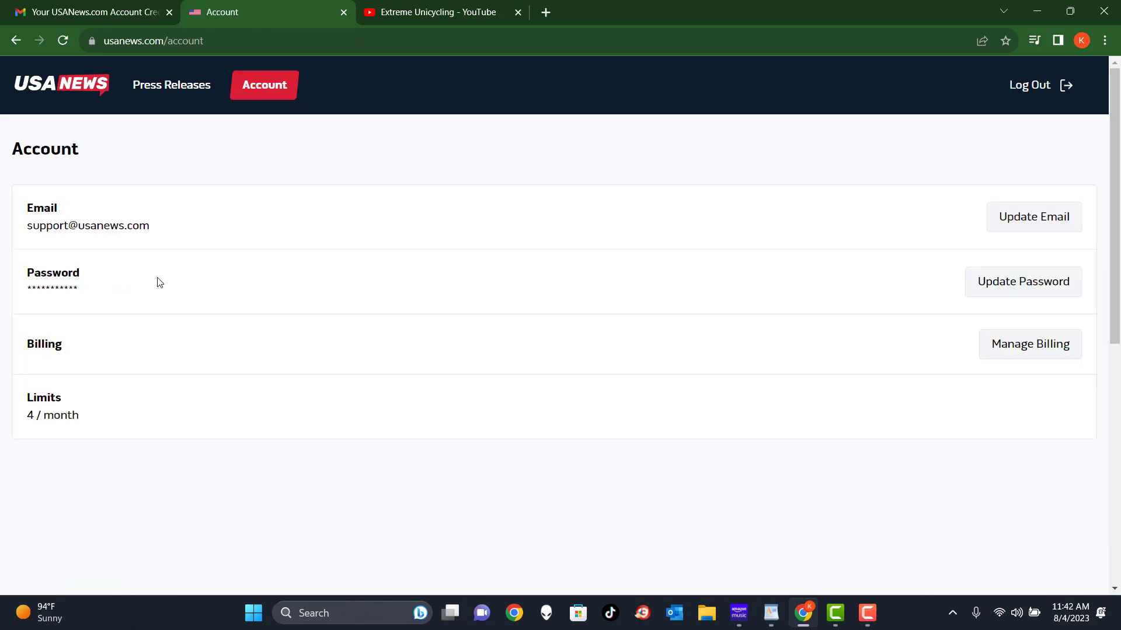
pyautogui.click(16, 41)
pyautogui.click(17, 42)
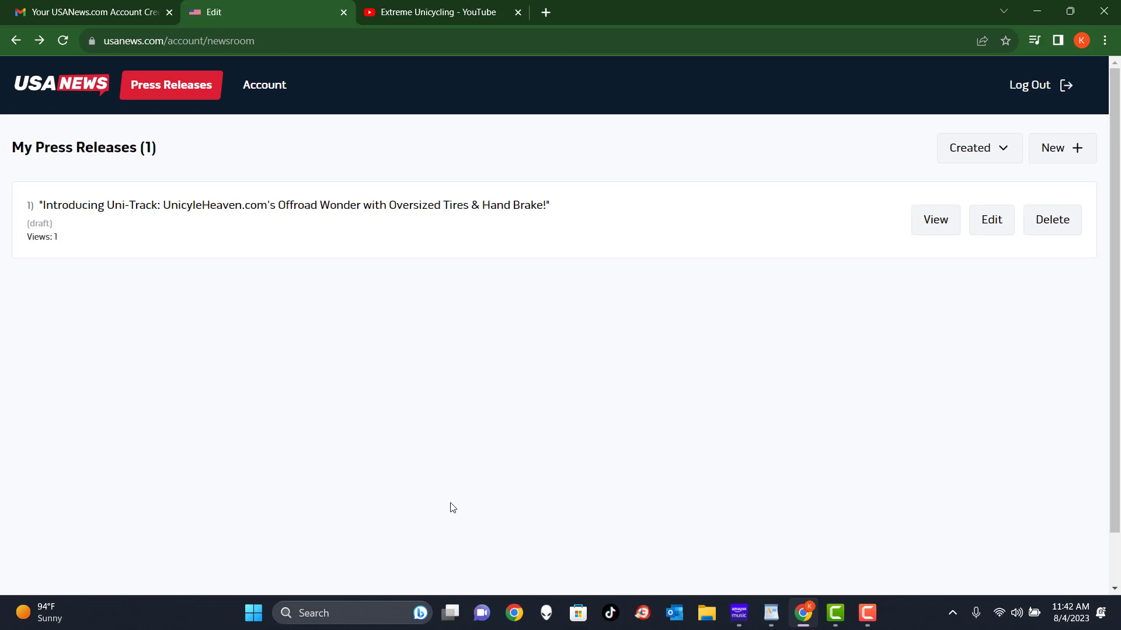
# Reopen the Uni-Track press release draft for editing from the press release list.
pyautogui.click(992, 221)
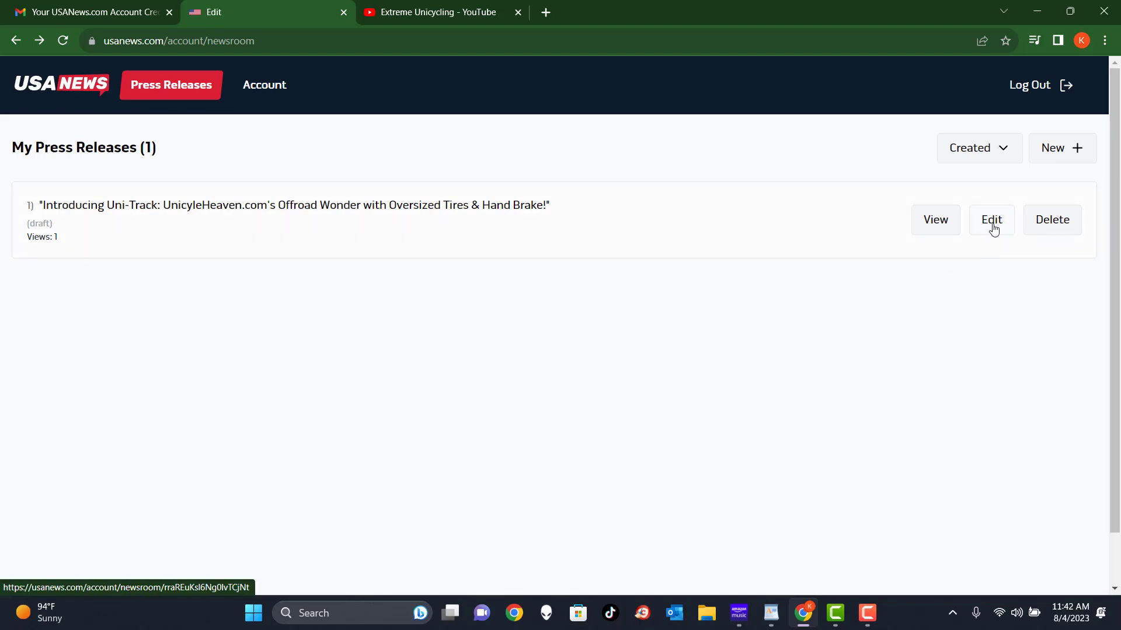
pyautogui.click(16, 42)
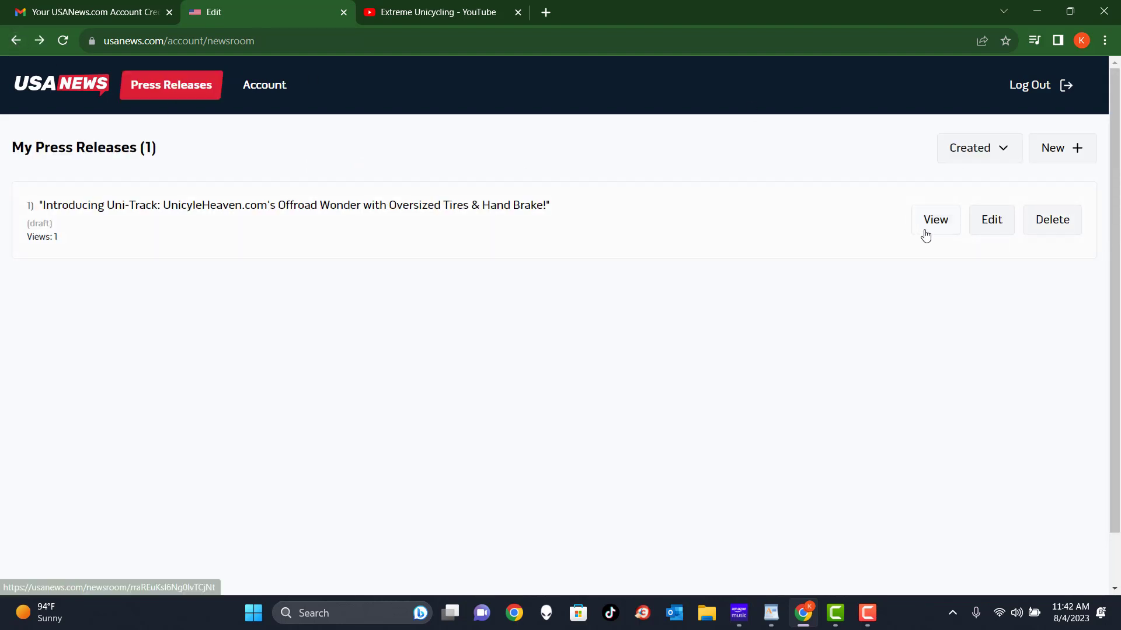
pyautogui.click(991, 228)
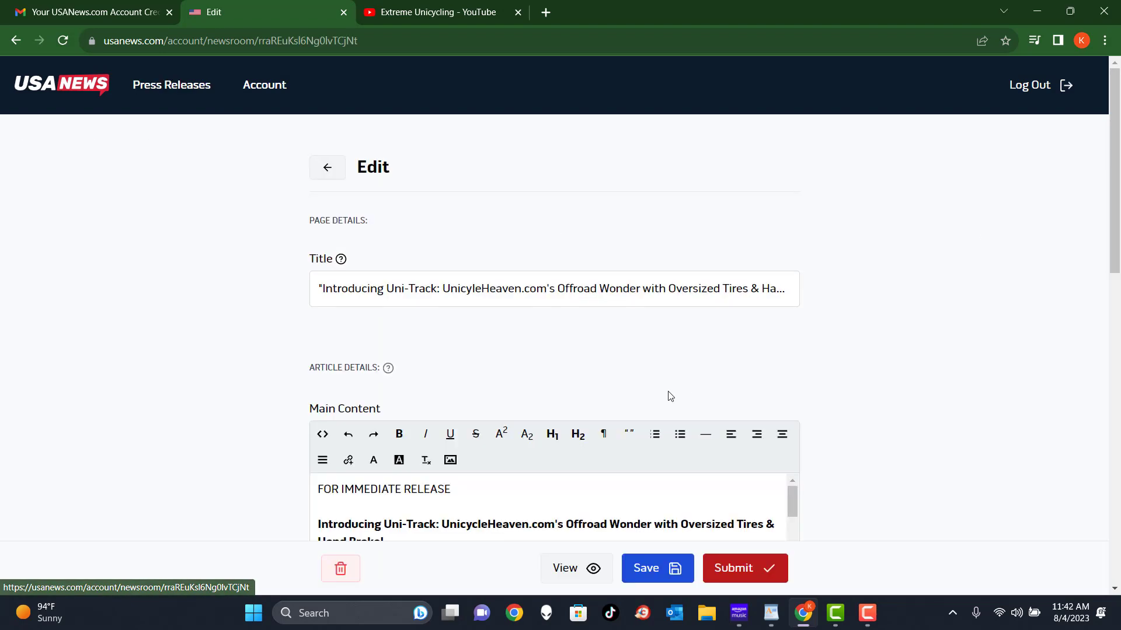
# Submit the Uni-Track press release for review and confirm the submission.
pyautogui.scroll(-10, 668, 392)
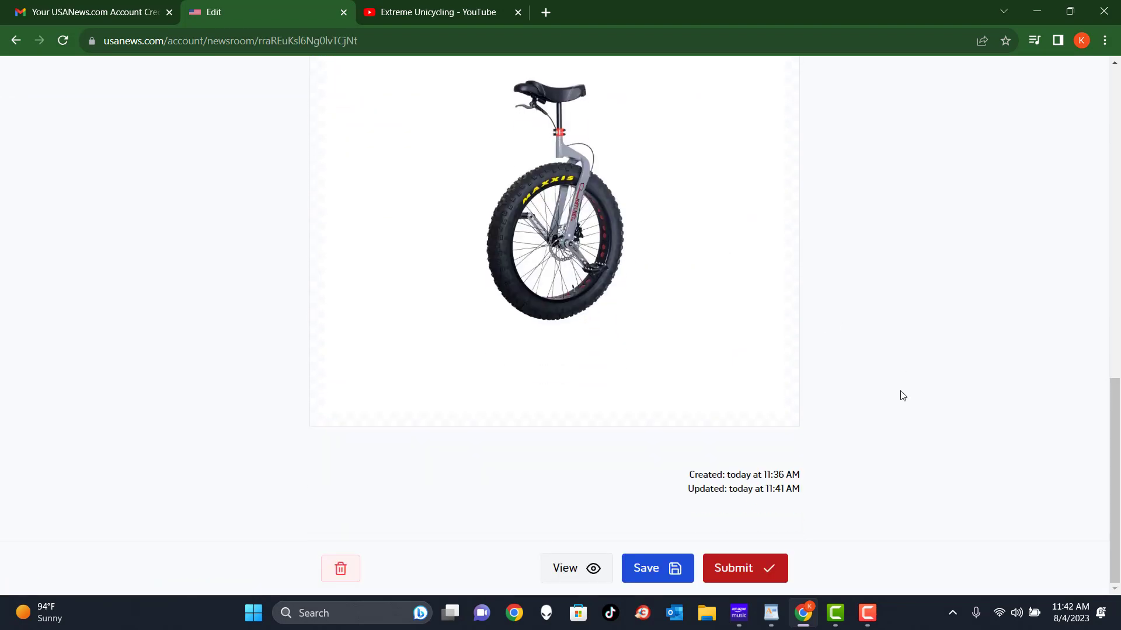
pyautogui.scroll(5, 933, 426)
pyautogui.scroll(-5, 938, 423)
pyautogui.click(739, 575)
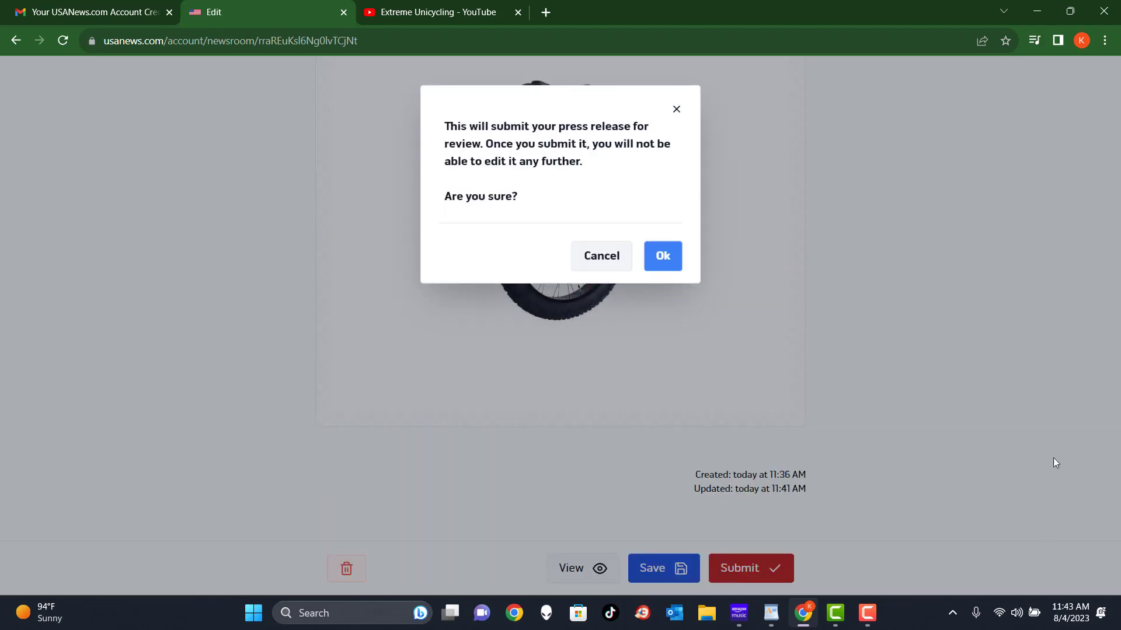
pyautogui.click(663, 257)
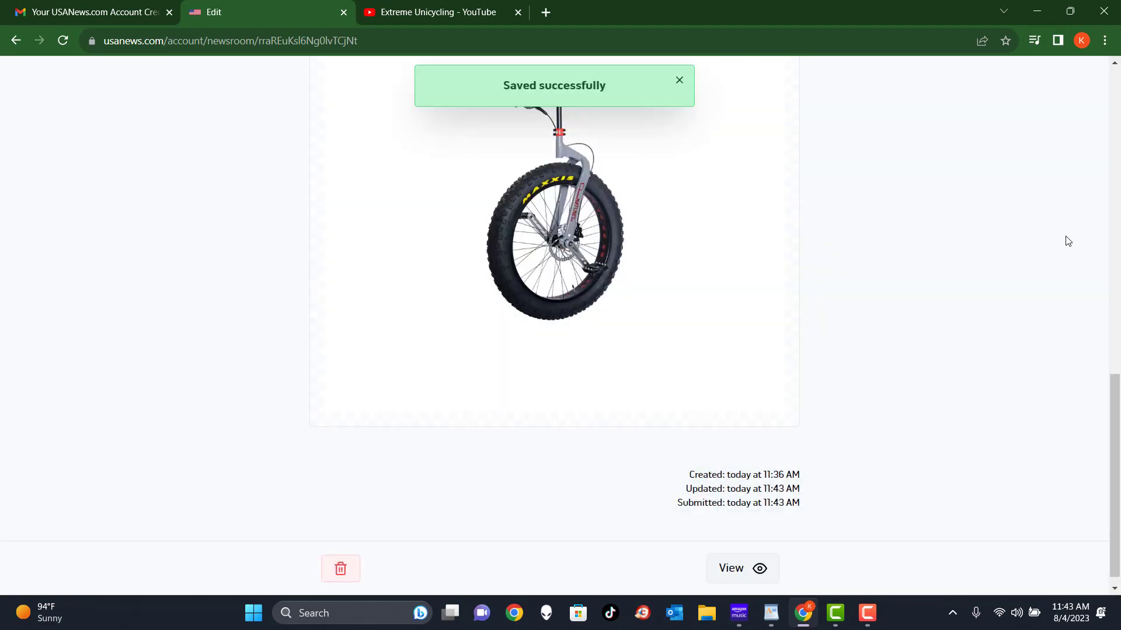
# Return to the press release list, reload it and check the Uni-Track release's submission status.
pyautogui.click(14, 42)
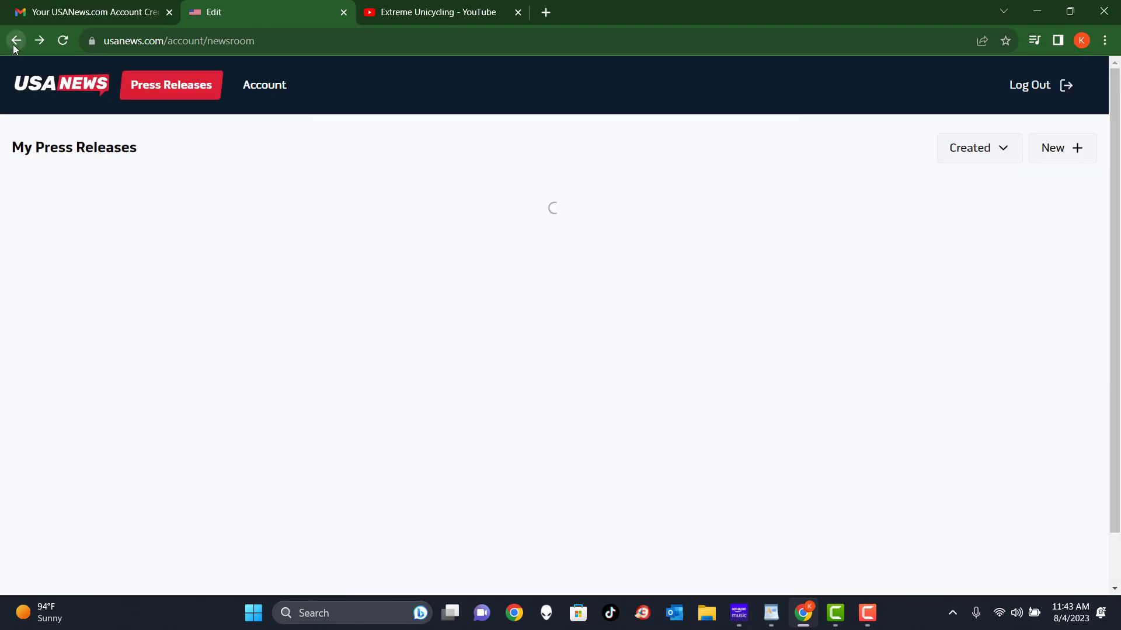
pyautogui.click(63, 39)
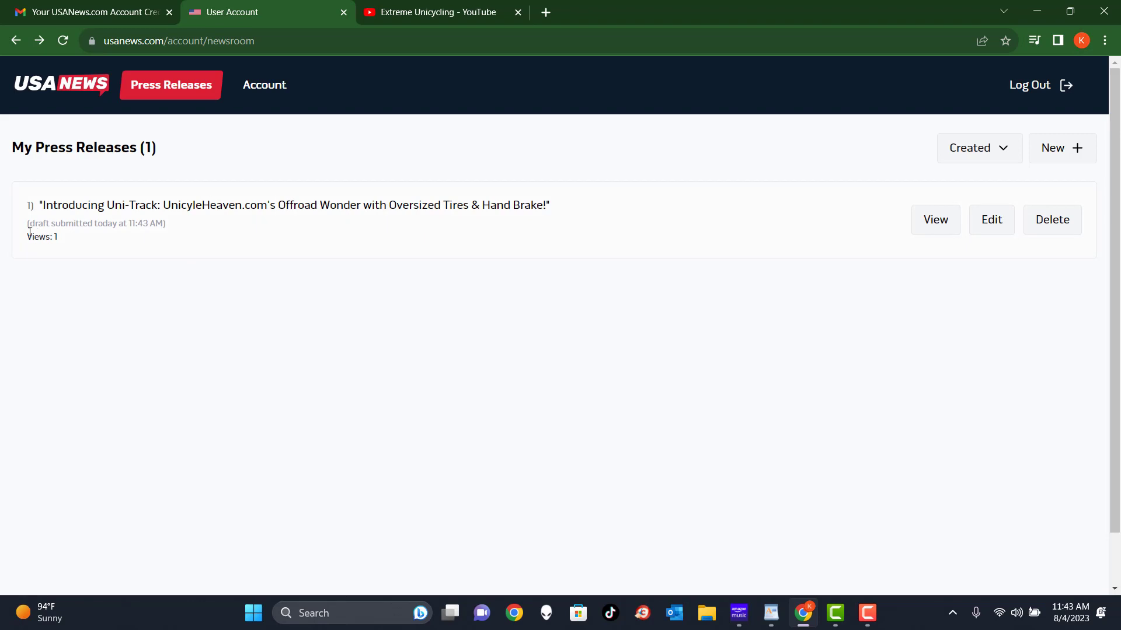
pyautogui.moveTo(27, 224); pyautogui.dragTo(179, 228)
pyautogui.click(180, 228)
# Switch to File Explorer and open the "Unlock Your Full Potential USA News Clip Report" PDF from the Desktop folder 0000.
pyautogui.click(708, 618)
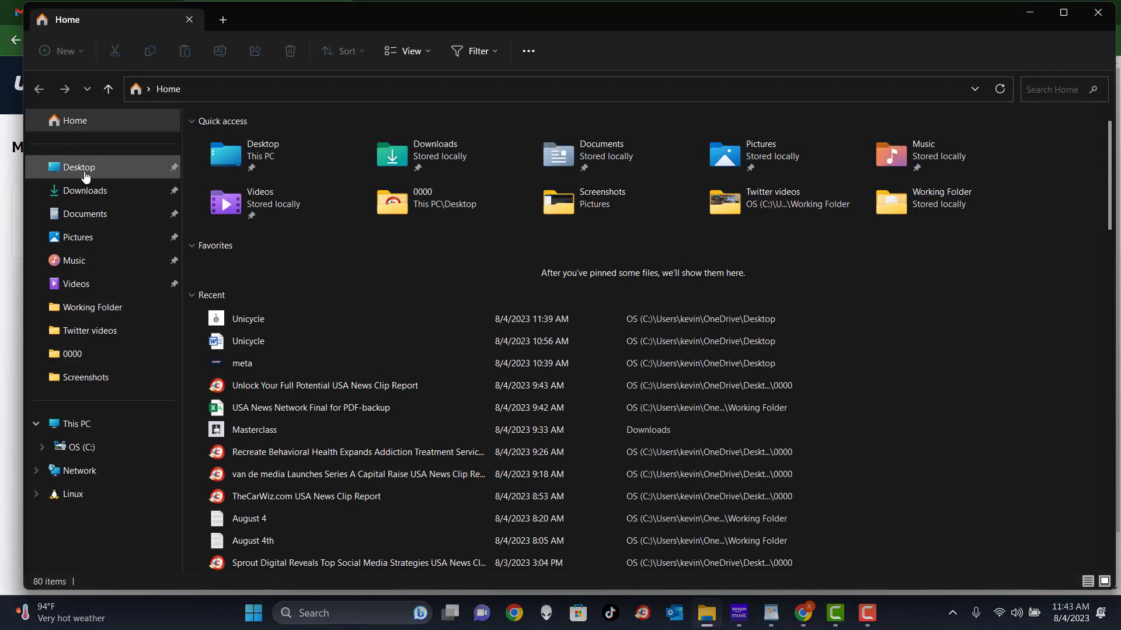
pyautogui.doubleClick(391, 201)
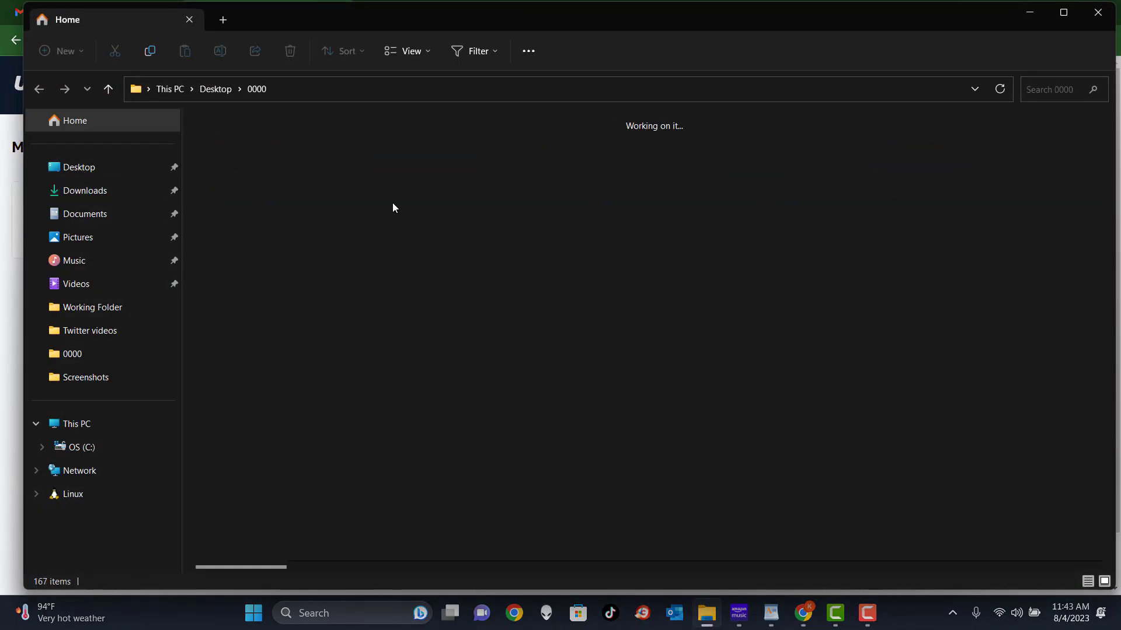
pyautogui.doubleClick(345, 126)
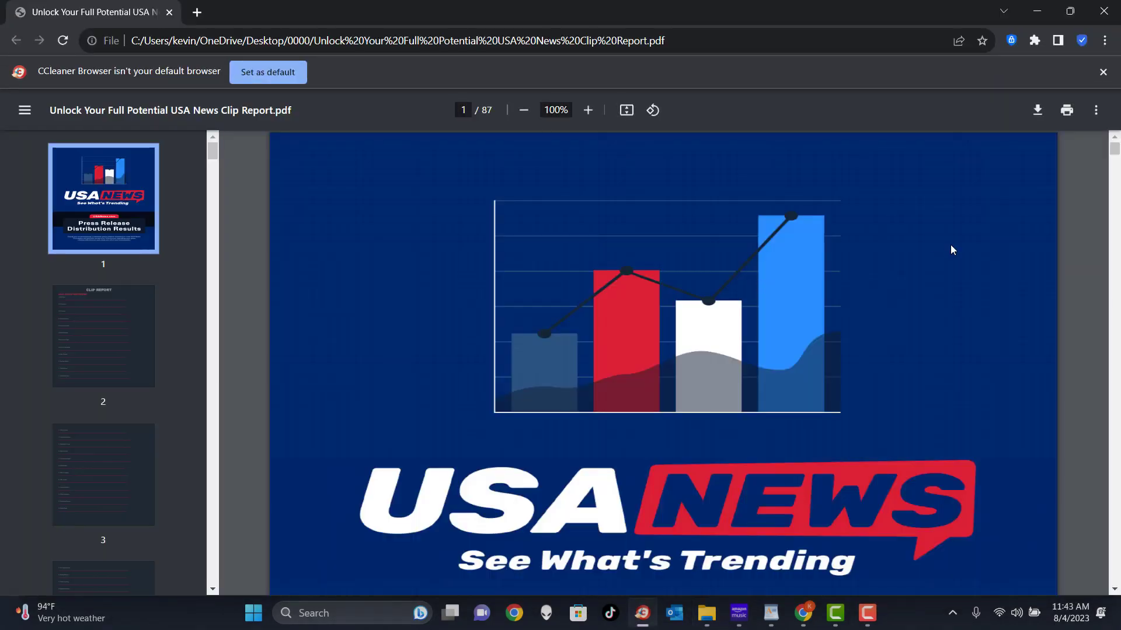
# Examine the clip report's cover page and its list of USA News Network placement links.
pyautogui.scroll(-10, 952, 250)
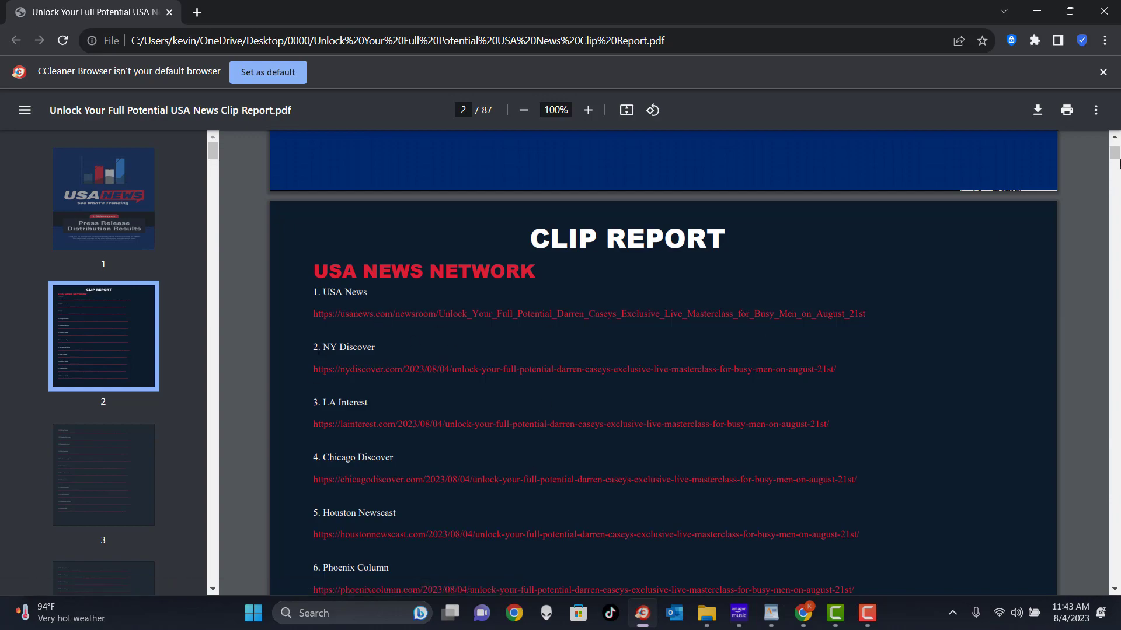
pyautogui.moveTo(1114, 154); pyautogui.dragTo(1115, 256)
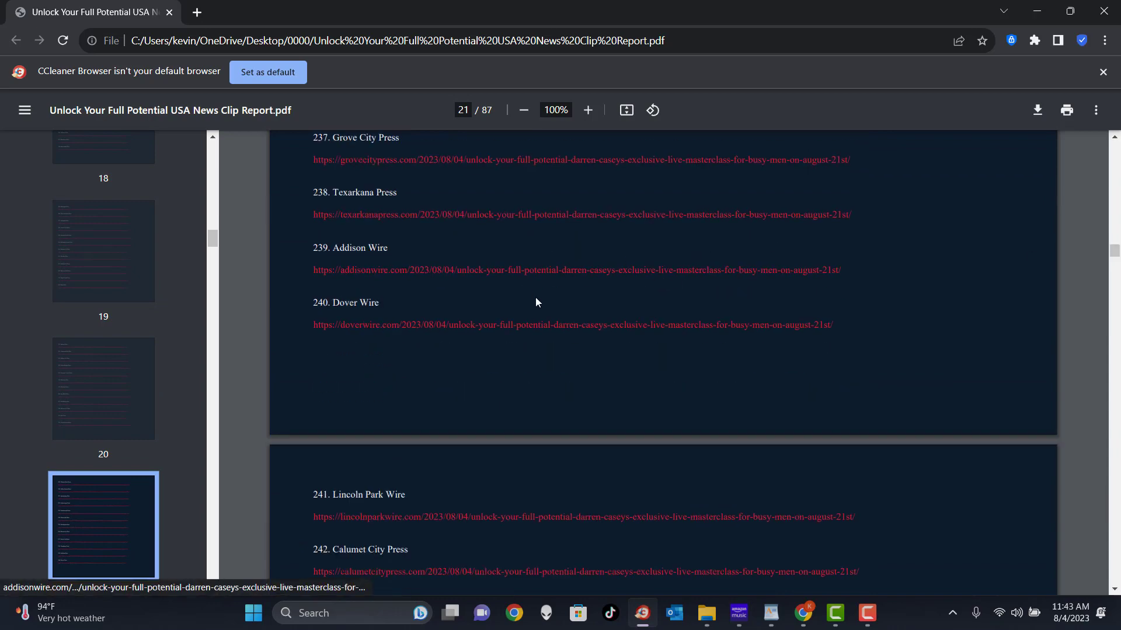
pyautogui.scroll(-20, 535, 302)
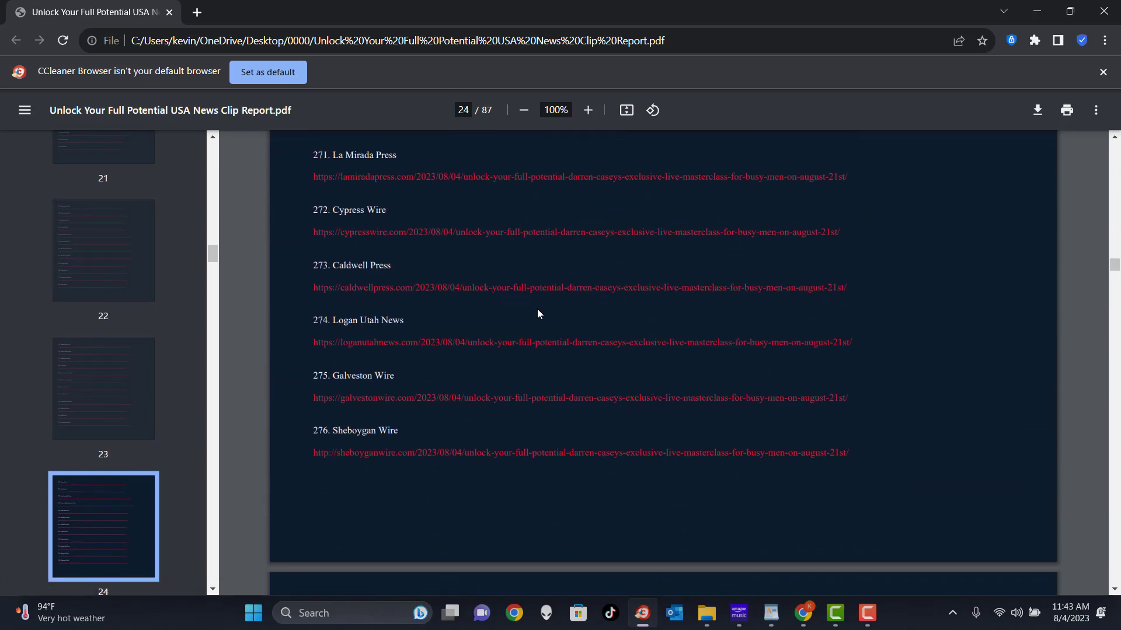
pyautogui.scroll(-11, 537, 314)
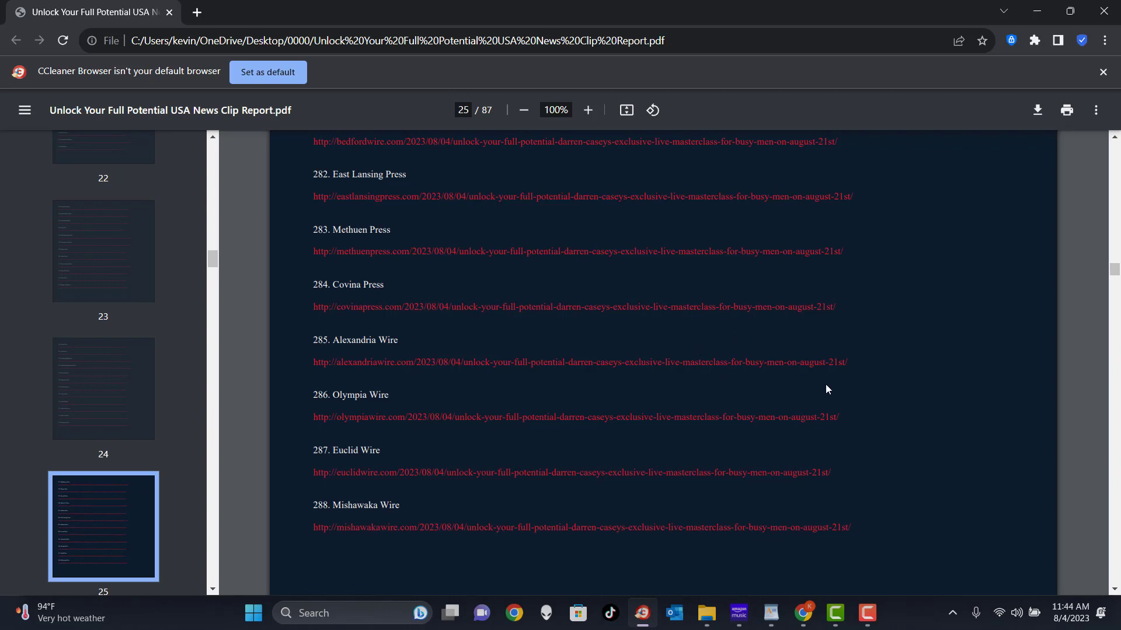
pyautogui.scroll(11, 824, 380)
pyautogui.moveTo(1114, 263); pyautogui.dragTo(1115, 140)
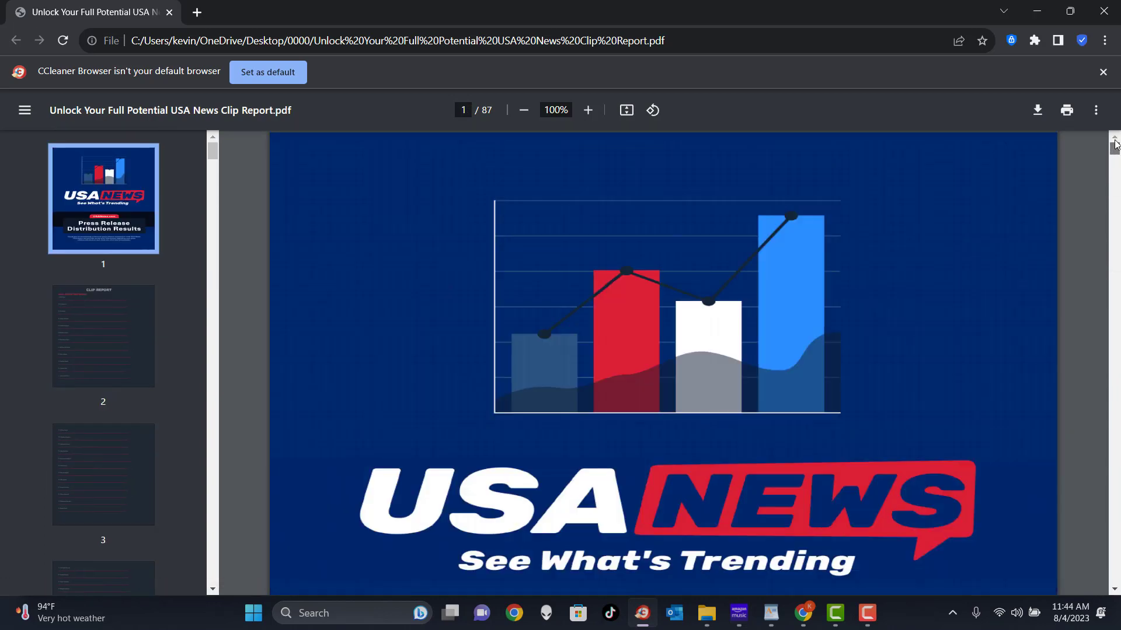
pyautogui.scroll(-11, 674, 329)
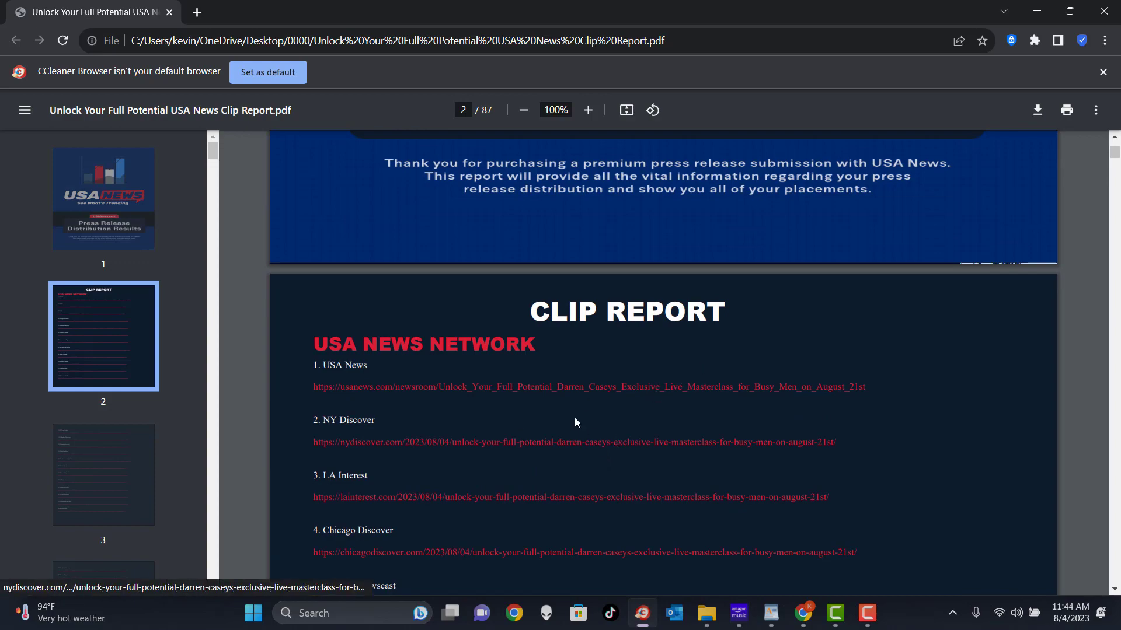
# Close the clip report and the File Explorer window to return to the press release list.
pyautogui.click(1112, 12)
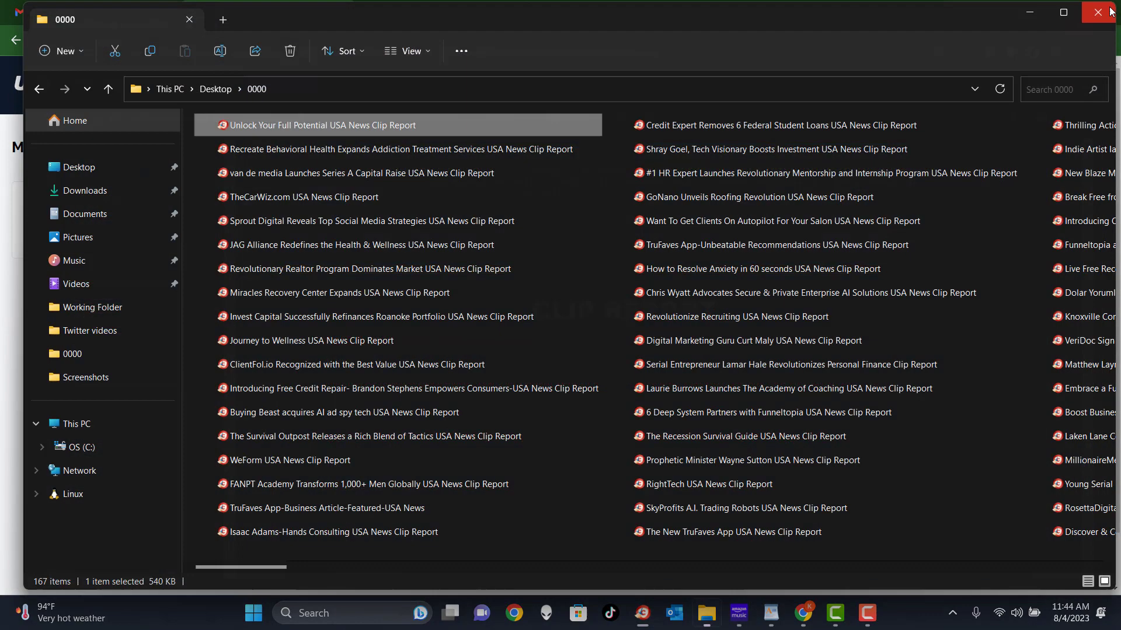
pyautogui.click(1097, 14)
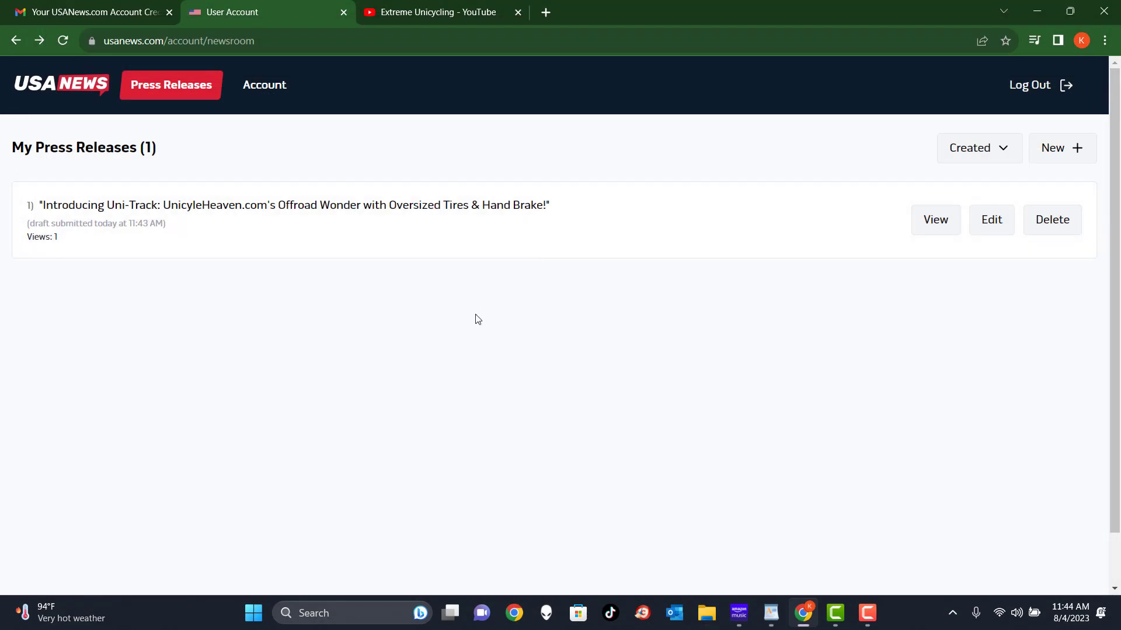
pyautogui.moveTo(869, 619)
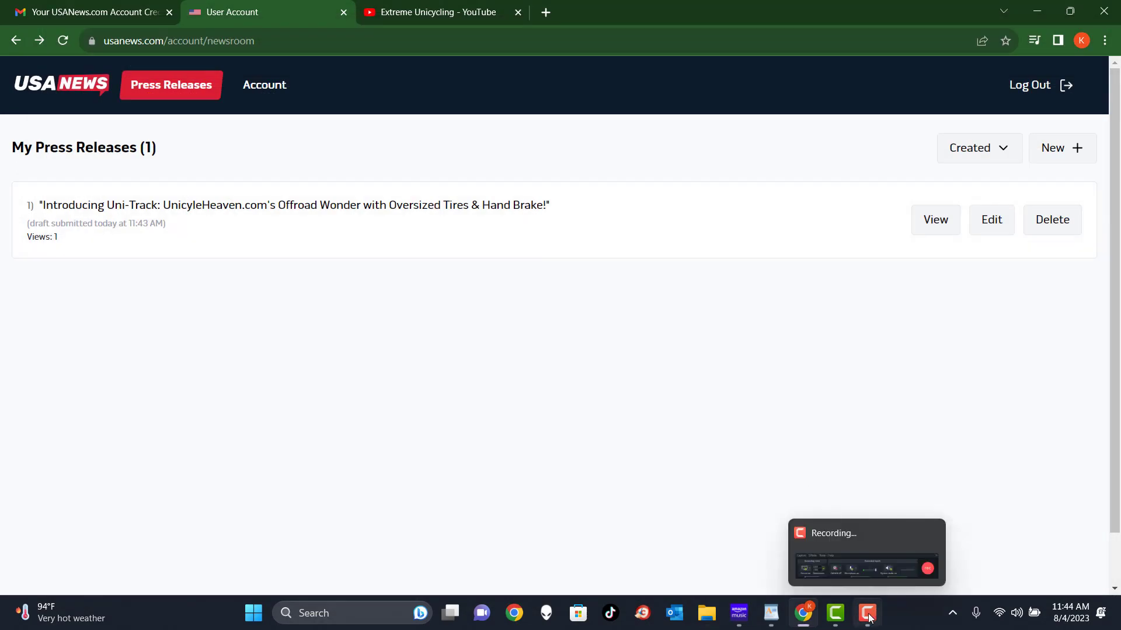